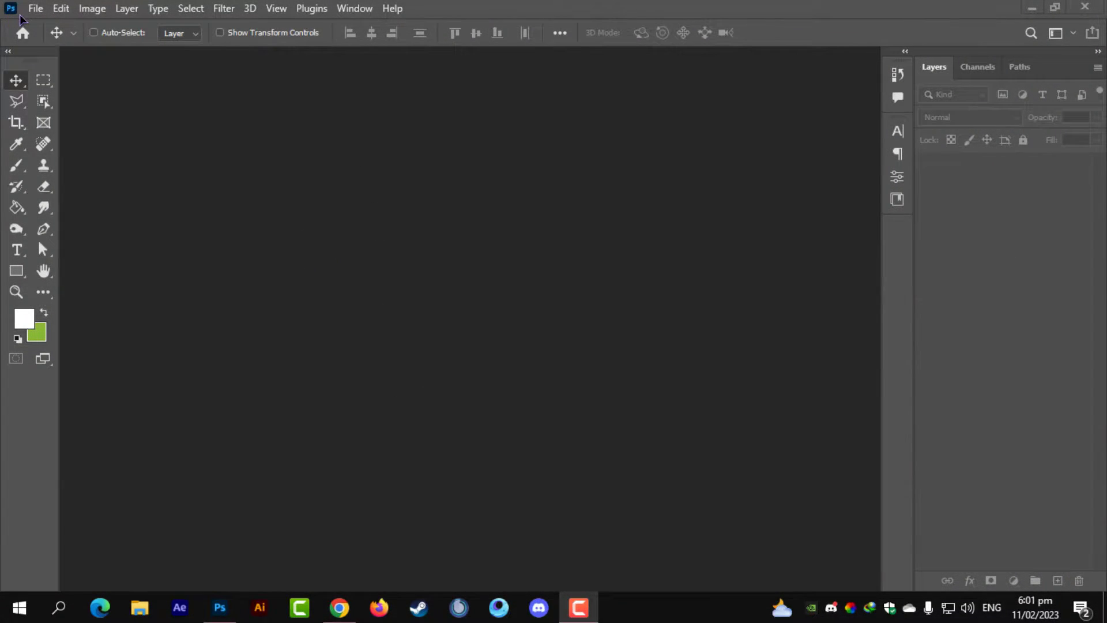
Open the File menu to reach the New document command.
{"action": "left_click", "coordinate": [35, 10]}
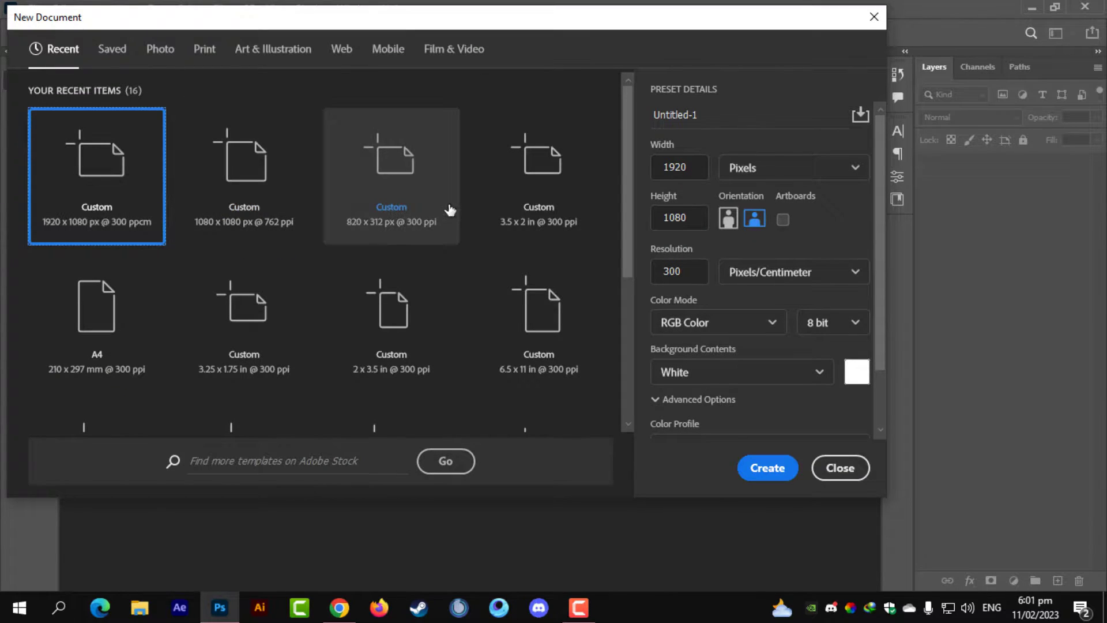
Create a 3.5 x 2 in, 300 ppi CMYK document named 'Business Card Design'.
{"action": "left_click", "coordinate": [507, 208]}
{"action": "left_click", "coordinate": [712, 115]}
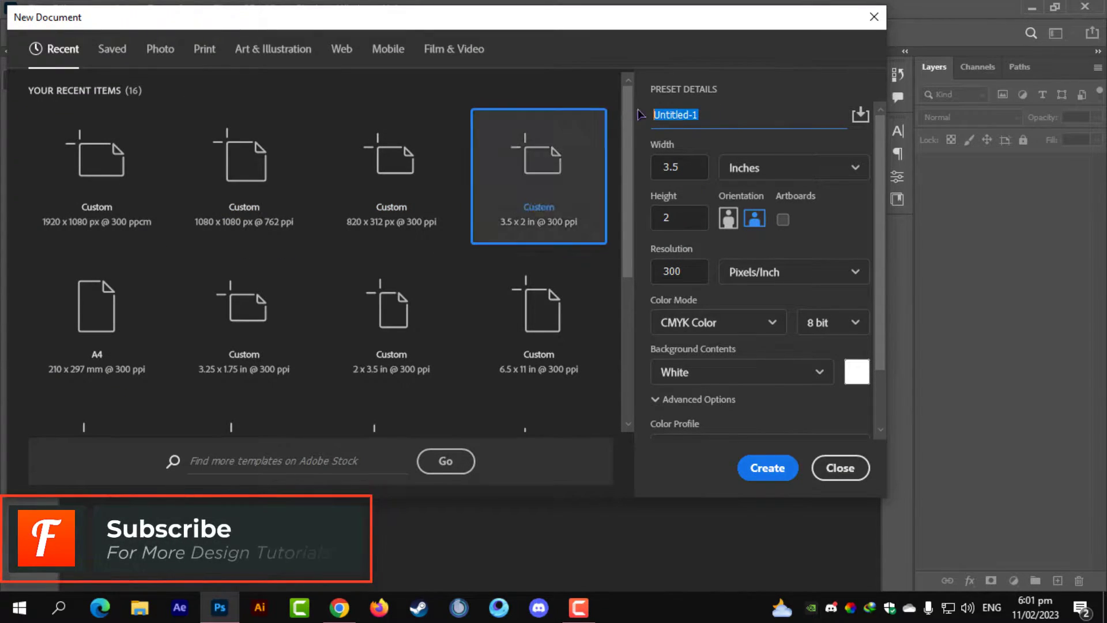
{"action": "type", "text": "Busi"}
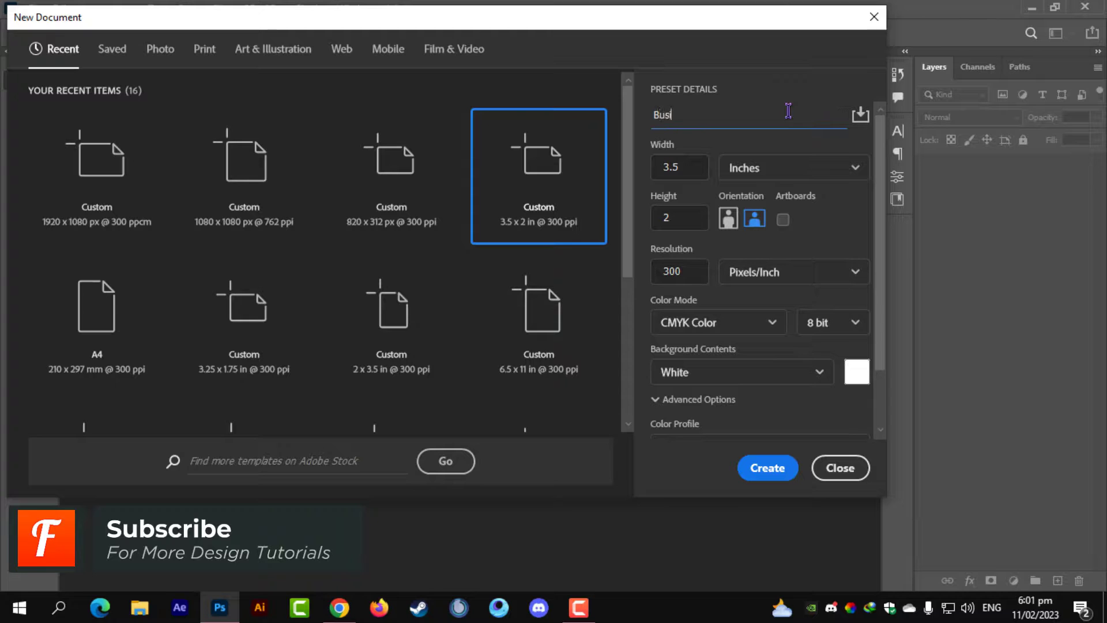
{"action": "type", "text": "ness Card "}
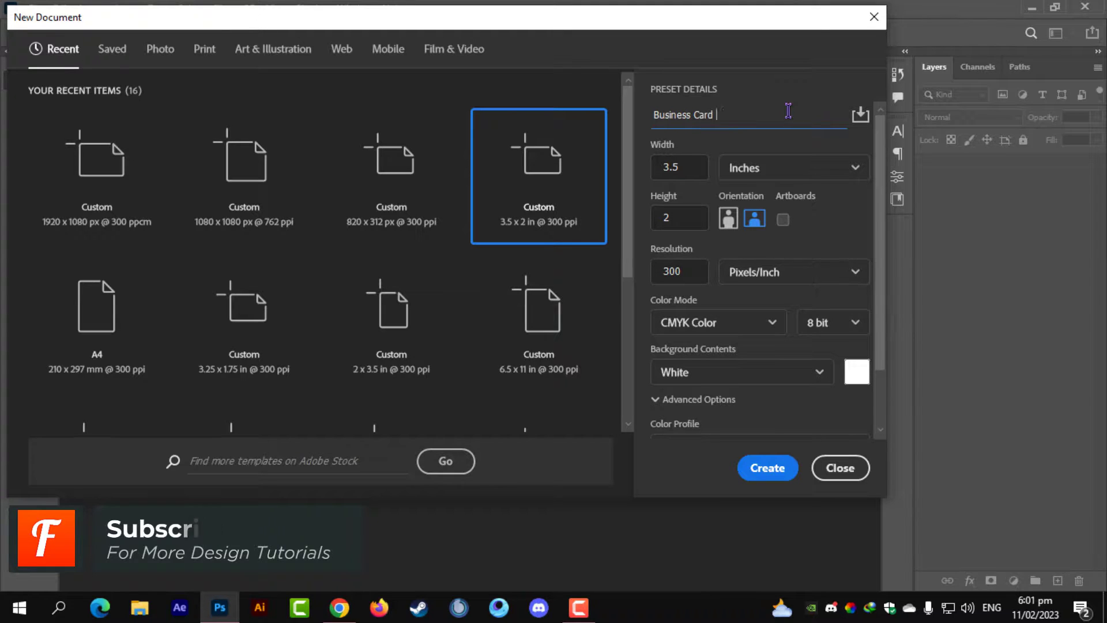
{"action": "type", "text": "Design"}
{"action": "key", "text": "Return"}
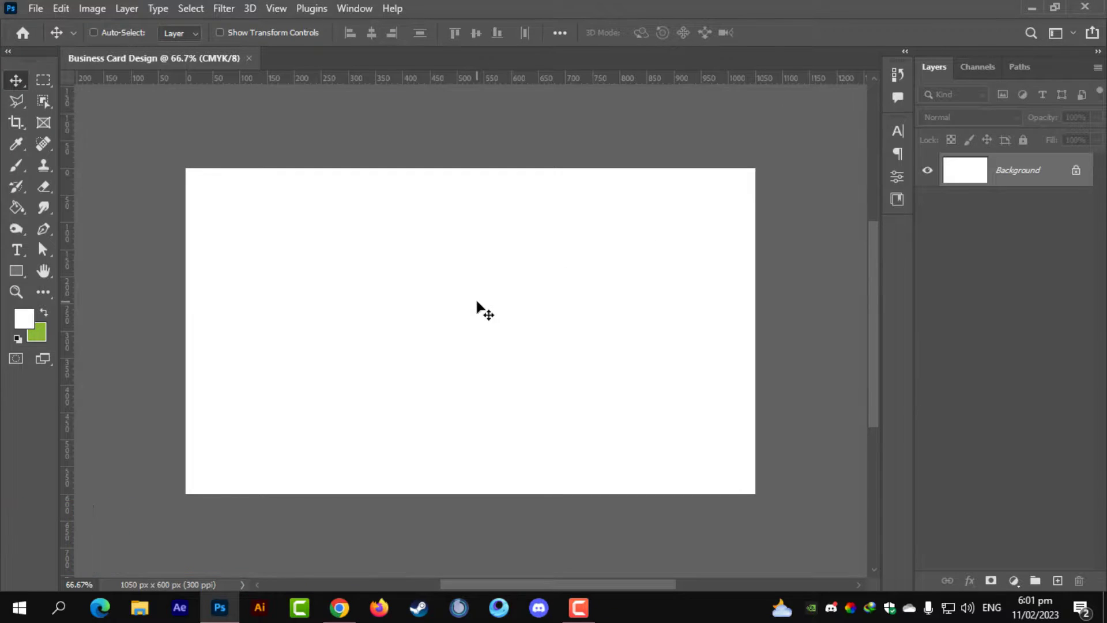
Draw a rectangle over the entire card and fill it dark grey #282828.
{"action": "scroll", "coordinate": [479, 310], "scroll_direction": "down", "scroll_amount": 1, "text": "alt"}
{"action": "scroll", "coordinate": [479, 309], "scroll_direction": "up", "scroll_amount": 1, "text": "alt"}
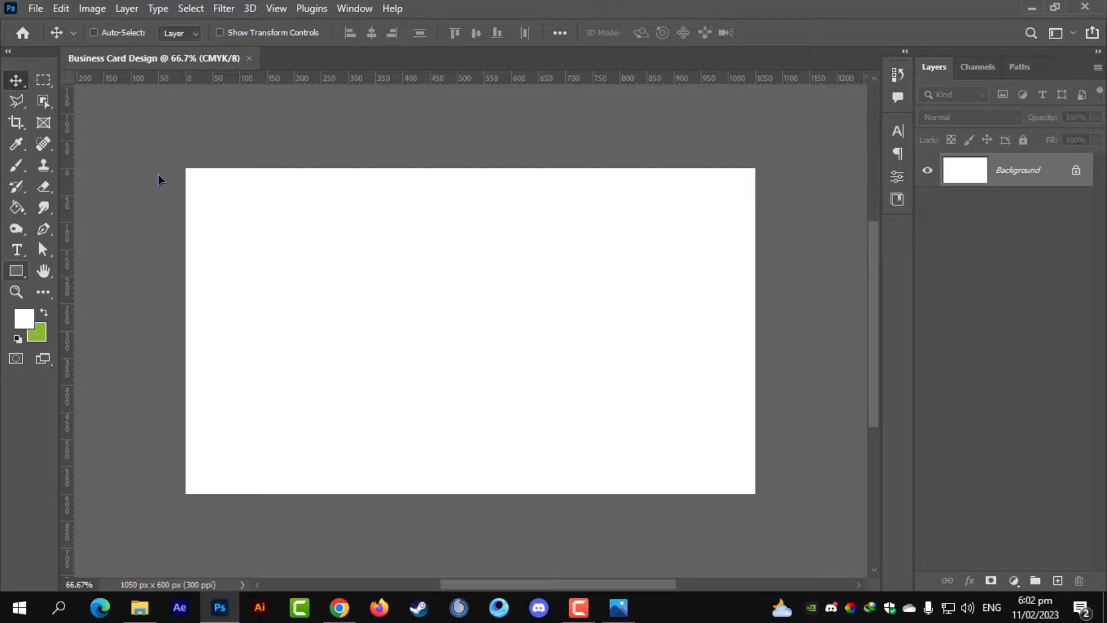
{"action": "left_click", "coordinate": [16, 270]}
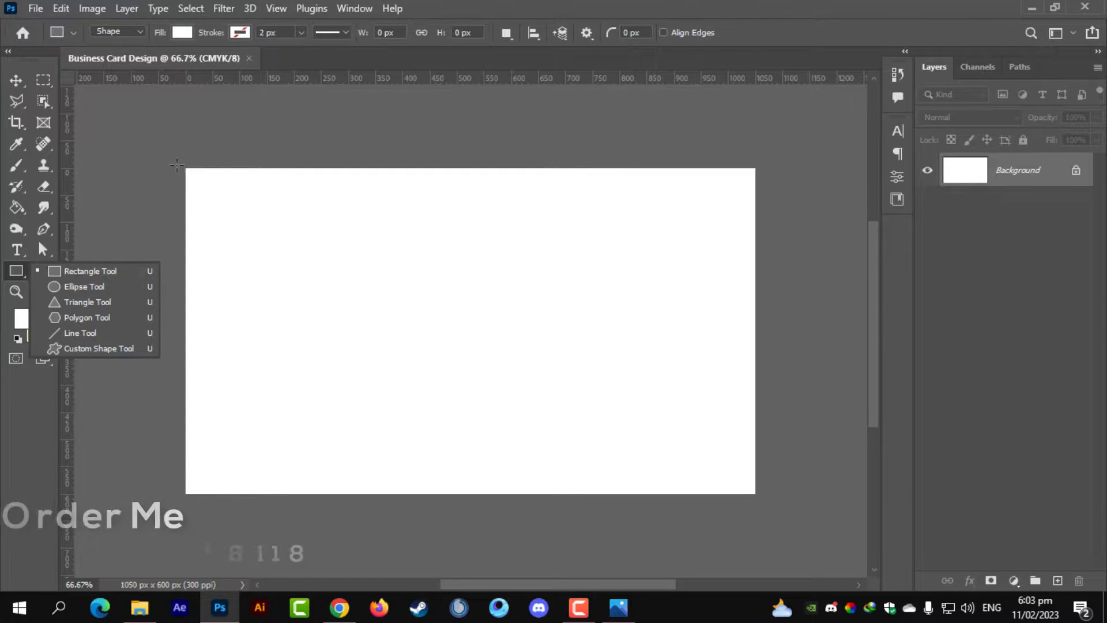
{"action": "left_click_drag", "start_coordinate": [176, 161], "coordinate": [763, 498]}
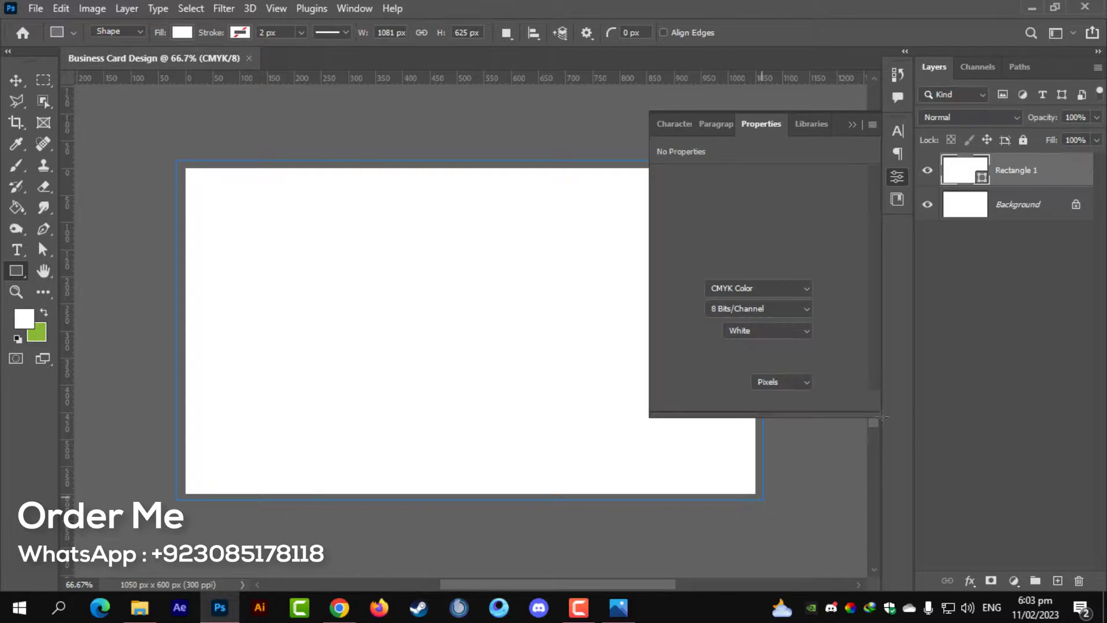
{"action": "double_click", "coordinate": [964, 170]}
{"action": "left_click", "coordinate": [568, 514]}
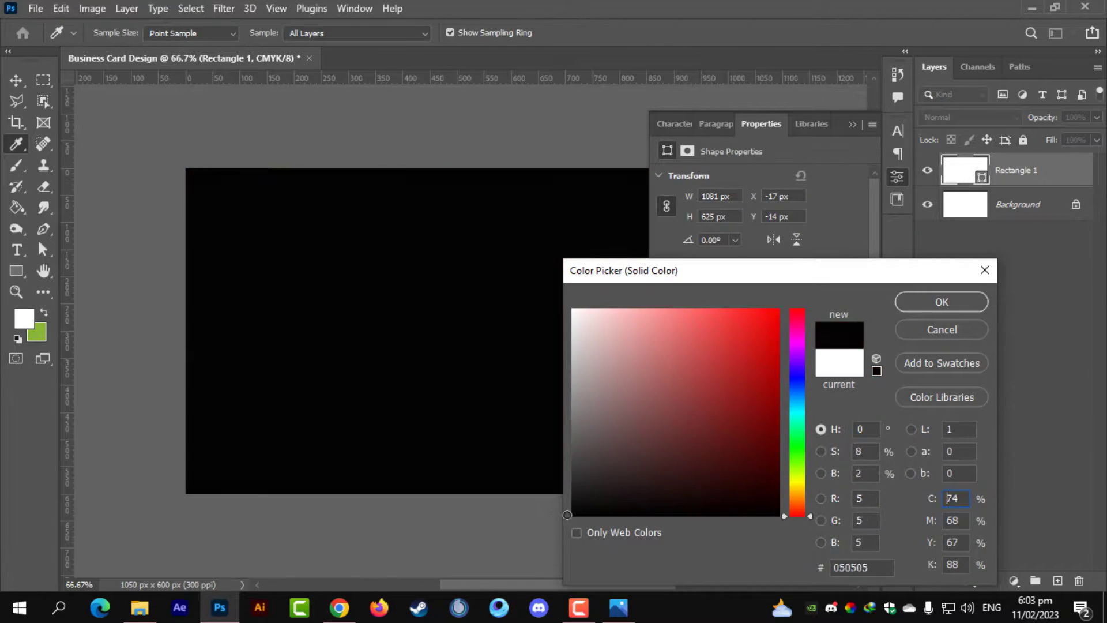
{"action": "left_click_drag", "start_coordinate": [568, 515], "coordinate": [480, 484]}
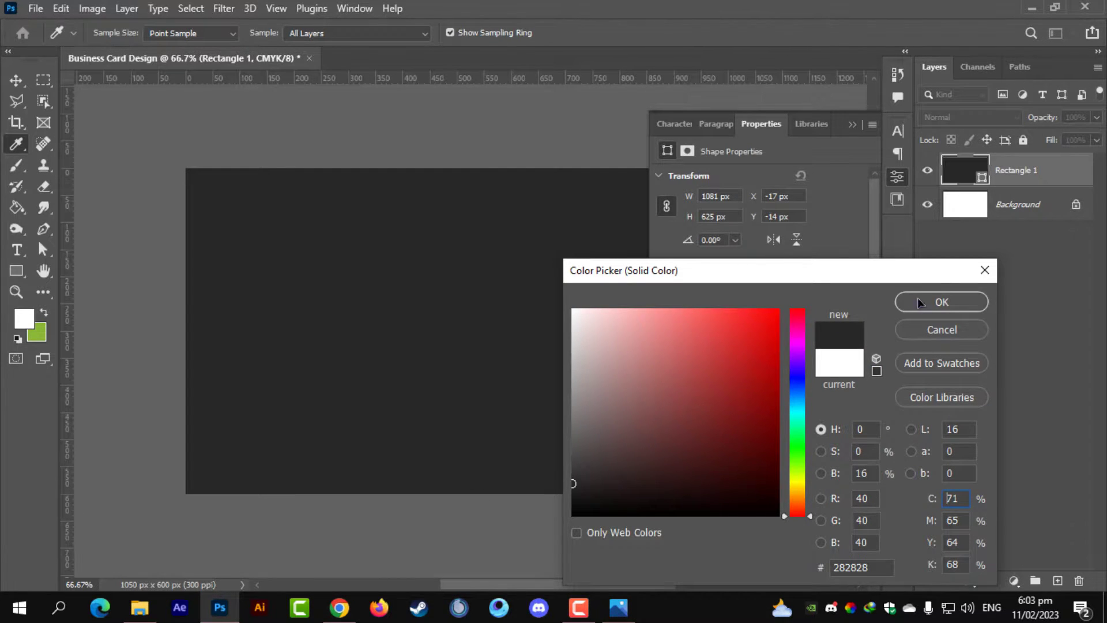
{"action": "left_click", "coordinate": [925, 306]}
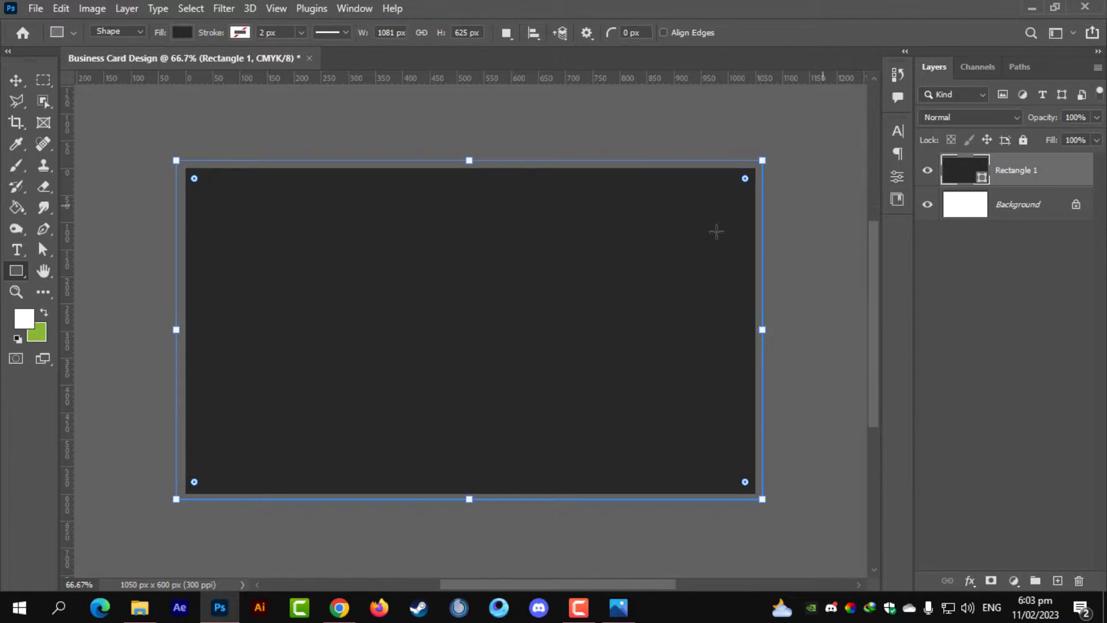
{"action": "left_click", "coordinate": [16, 76]}
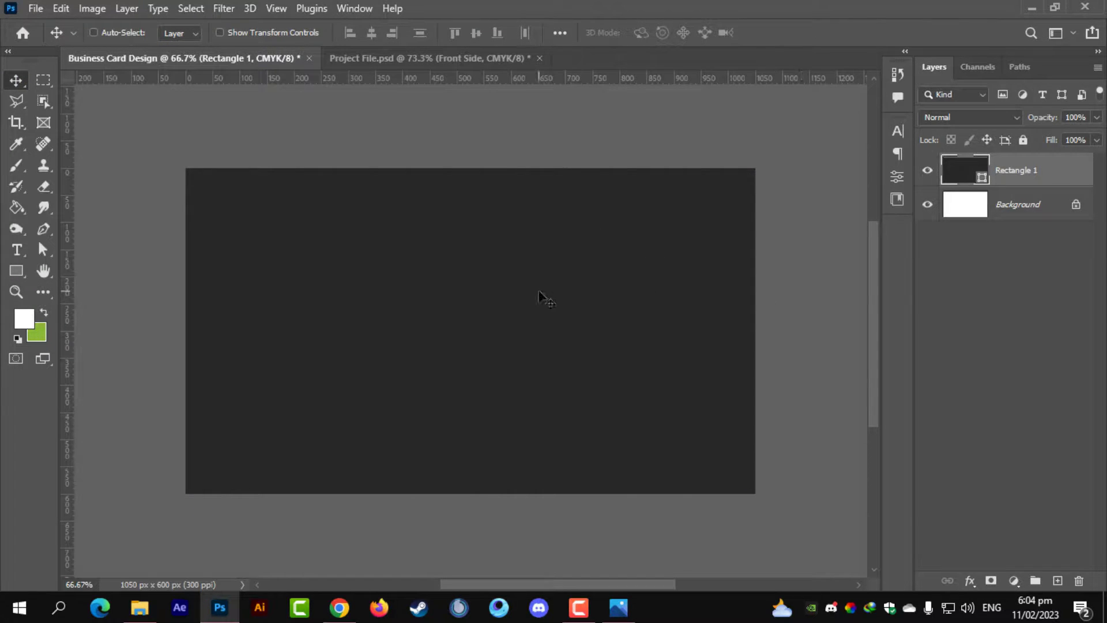
Draw a white 519 x 631 px rectangle over the right half, meeting the dark area.
{"action": "scroll", "coordinate": [522, 299], "scroll_direction": "up", "scroll_amount": 1}
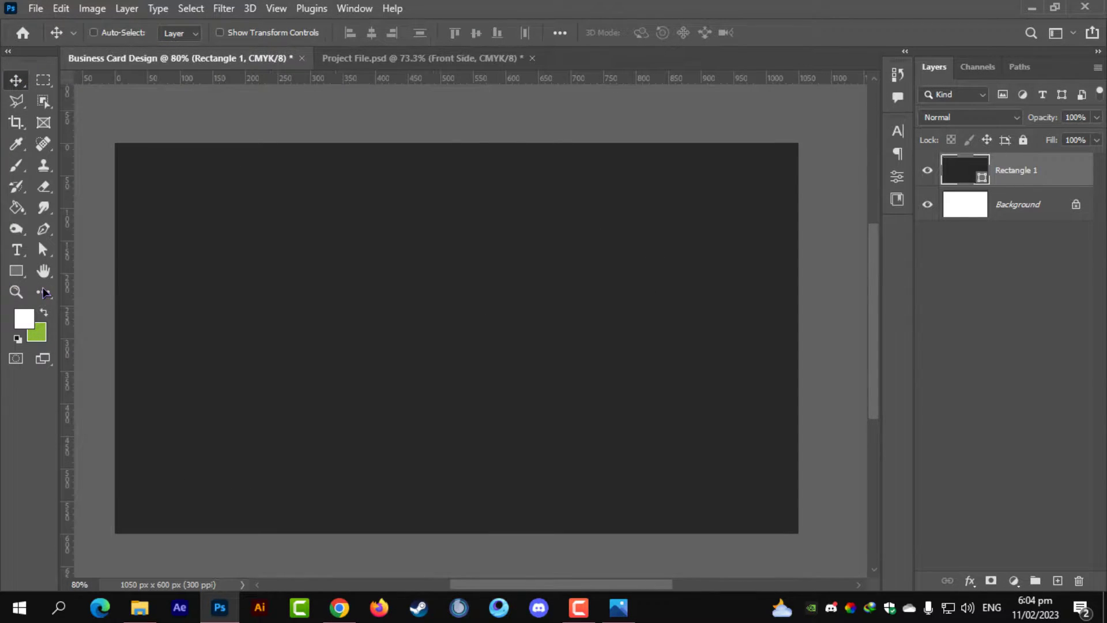
{"action": "left_click", "coordinate": [16, 271]}
{"action": "left_click", "coordinate": [987, 289]}
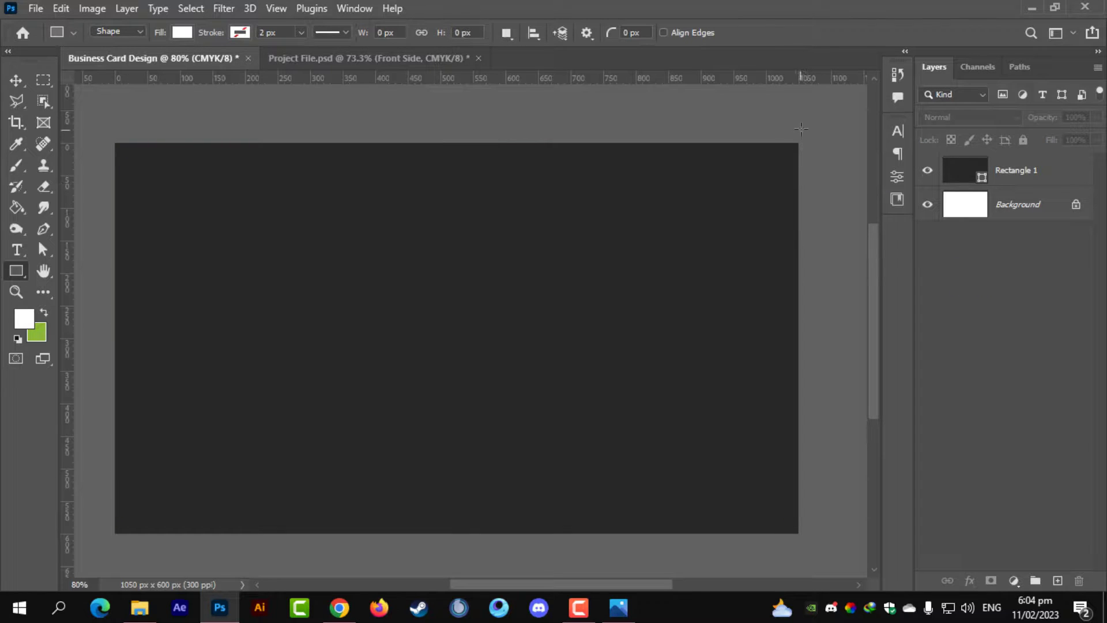
{"action": "left_click_drag", "start_coordinate": [792, 146], "coordinate": [469, 539]}
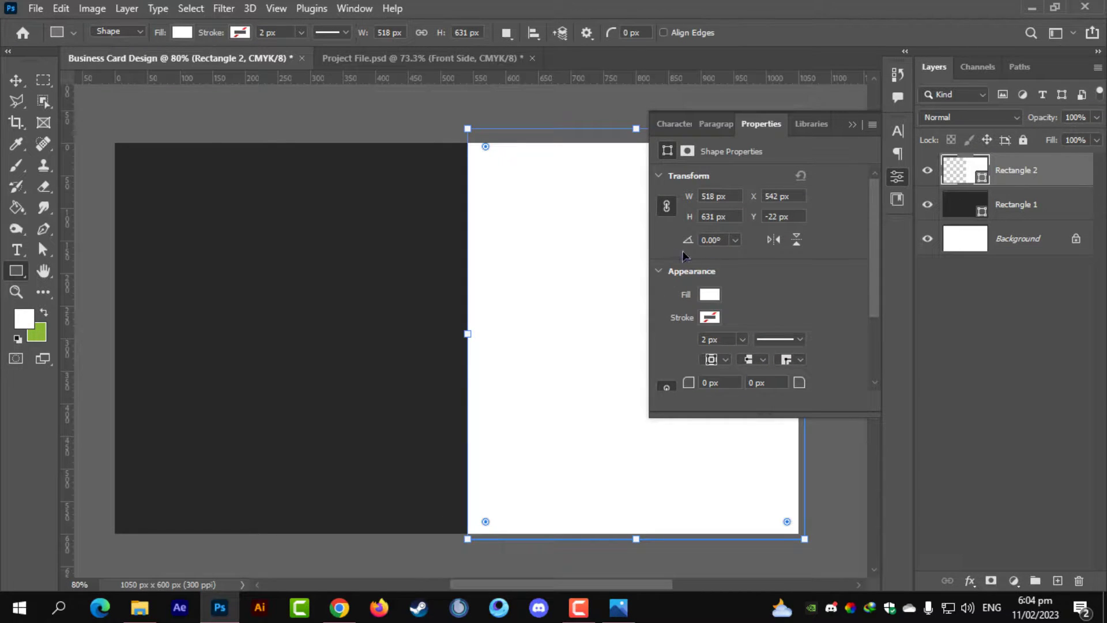
{"action": "scroll", "coordinate": [403, 326], "scroll_direction": "down", "scroll_amount": 1}
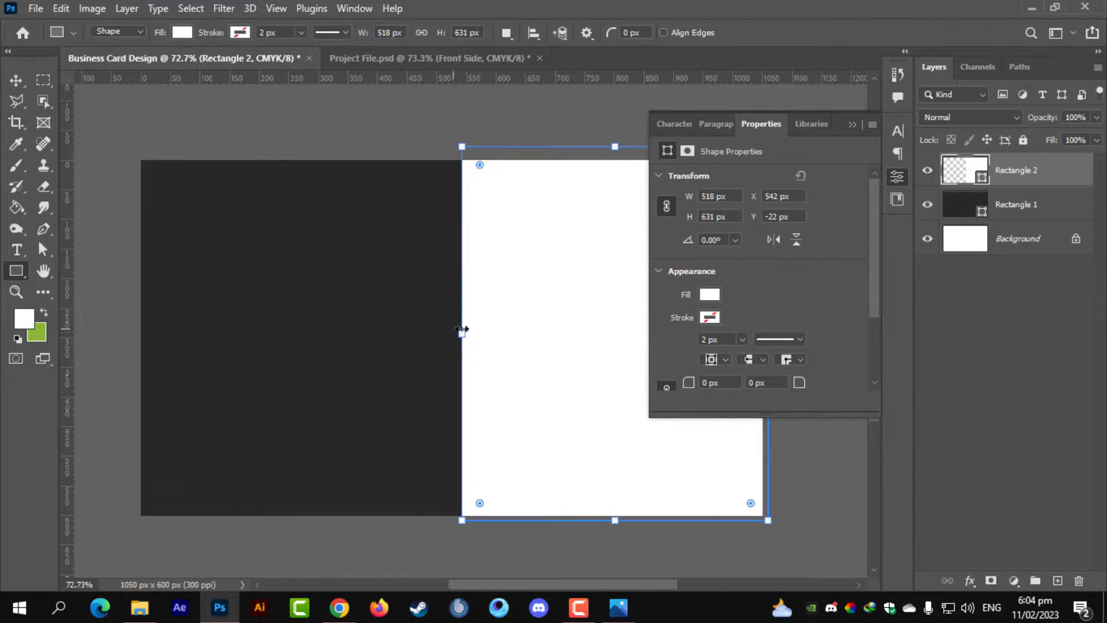
{"action": "left_click_drag", "start_coordinate": [462, 330], "coordinate": [461, 329]}
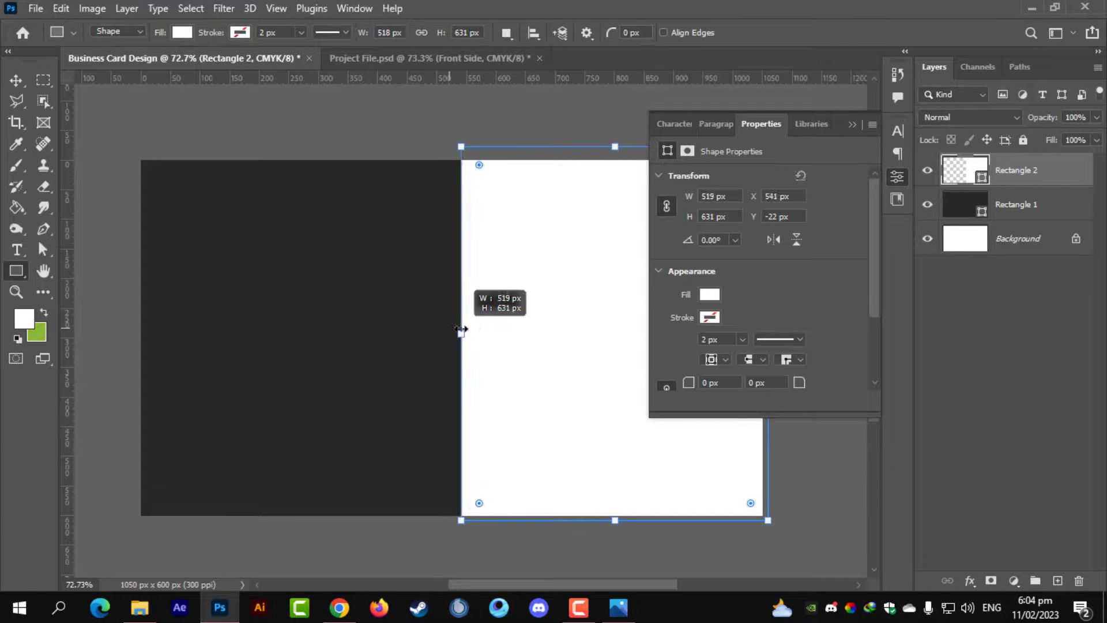
{"action": "key", "text": "ctrl+h"}
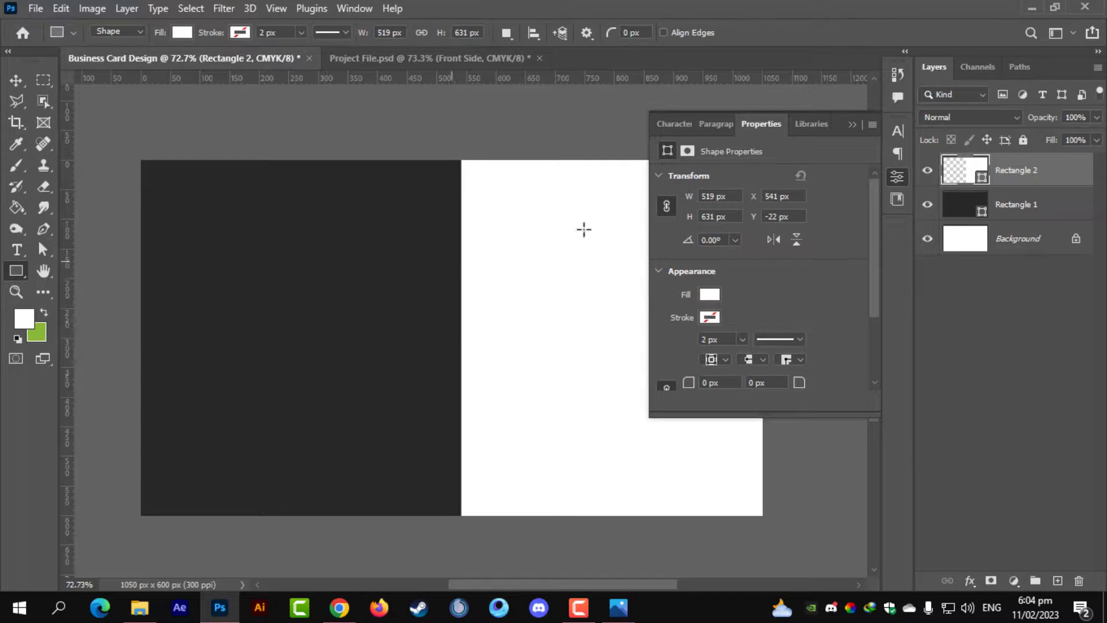
Clip the grayscale city photo into the white rectangle and scale it to fill the right half.
{"action": "left_click", "coordinate": [852, 125]}
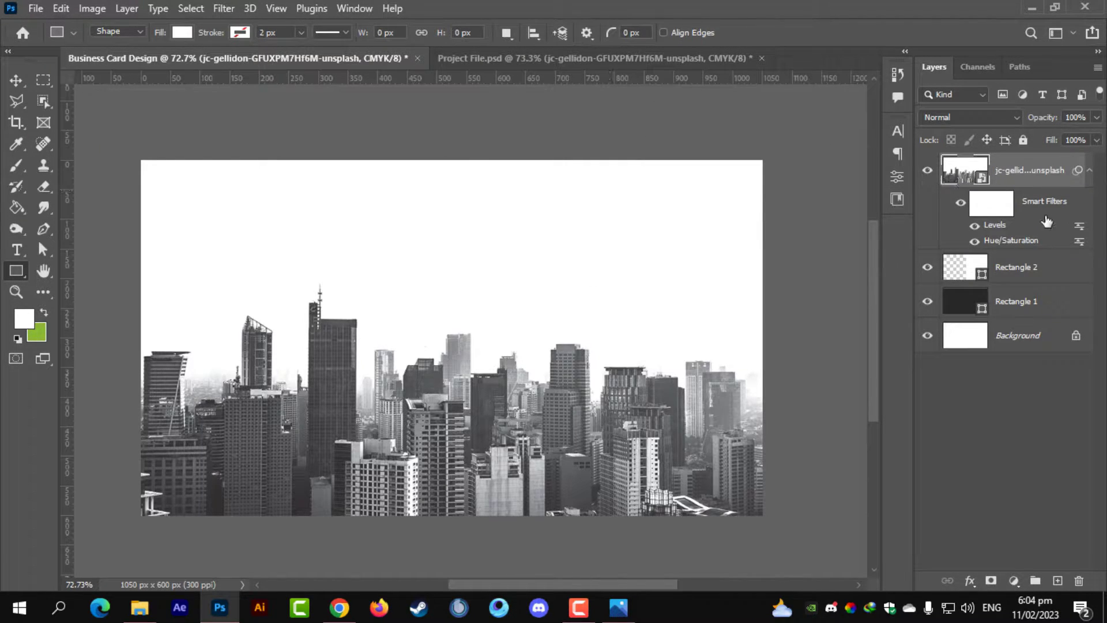
{"action": "key", "text": "ctrl+alt+g"}
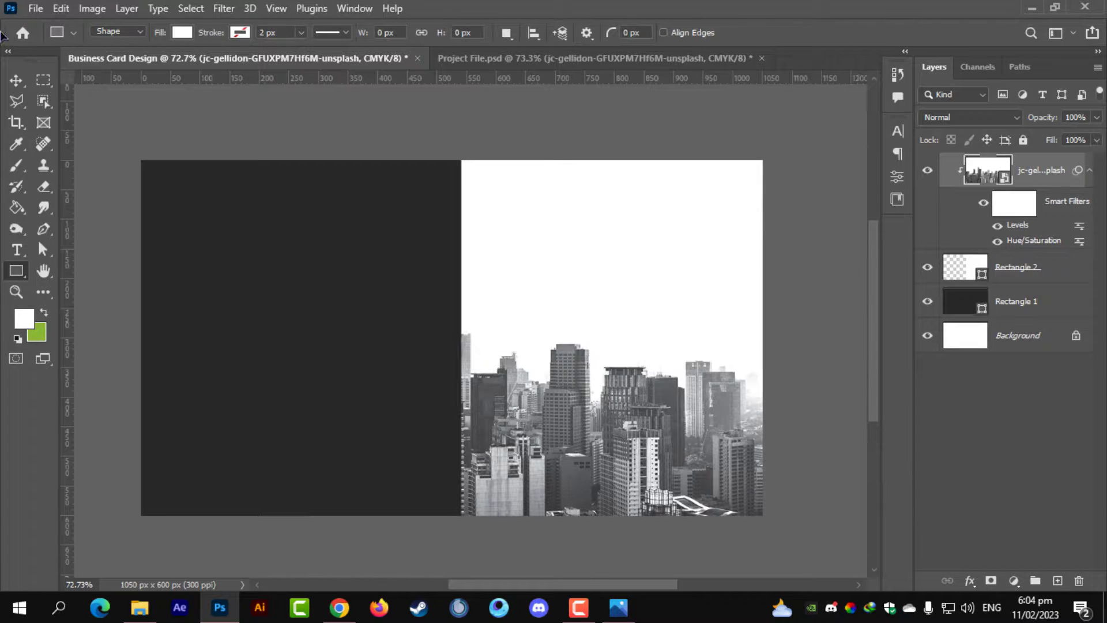
{"action": "left_click", "coordinate": [17, 80]}
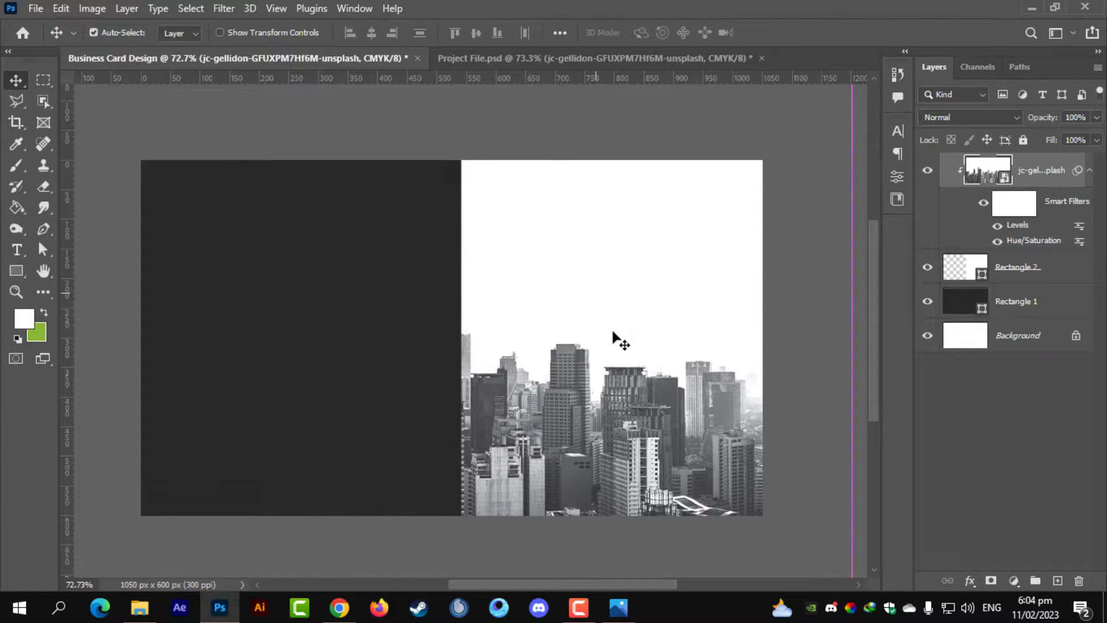
{"action": "key", "text": "ctrl+t"}
{"action": "scroll", "coordinate": [611, 335], "scroll_direction": "down", "scroll_amount": 3}
{"action": "mouse_move", "coordinate": [612, 336]}
{"action": "left_mouse_down"}
{"action": "mouse_move", "coordinate": [674, 303]}
{"action": "mouse_move", "coordinate": [716, 307]}
{"action": "left_mouse_up"}
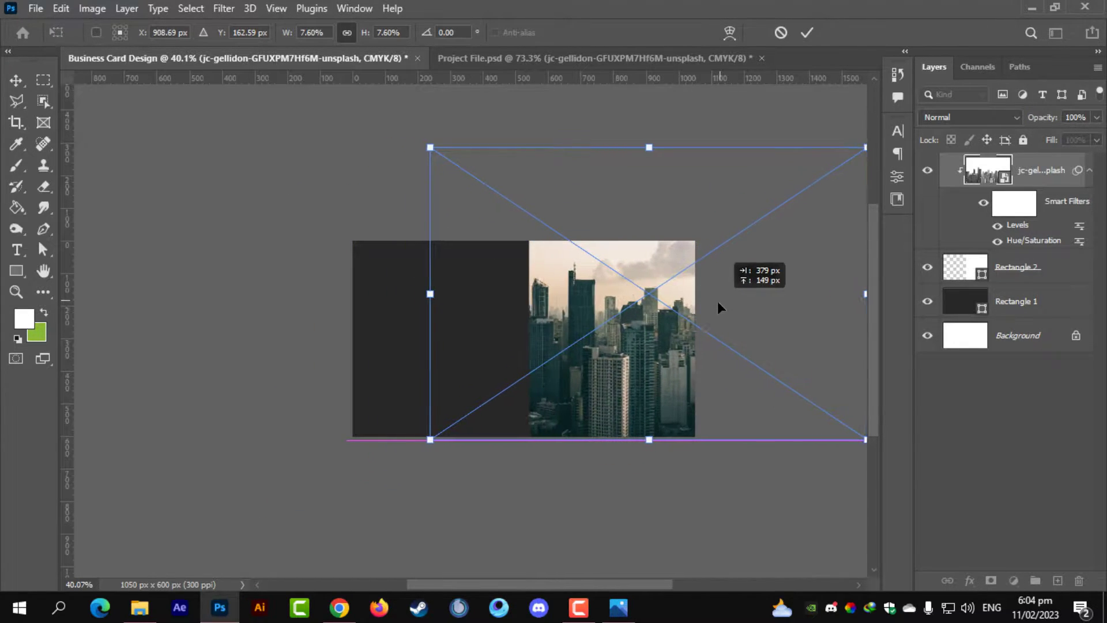
{"action": "scroll", "coordinate": [568, 328], "scroll_direction": "up", "scroll_amount": 3}
{"action": "key", "text": "Return"}
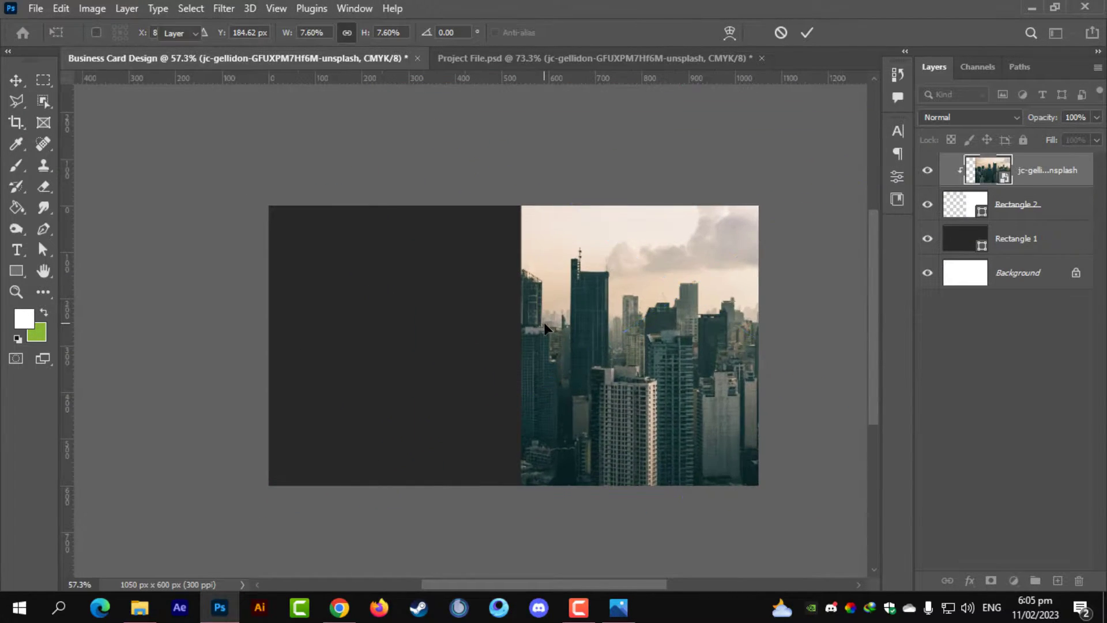
{"action": "scroll", "coordinate": [545, 329], "scroll_direction": "up", "scroll_amount": 3}
{"action": "scroll", "coordinate": [545, 328], "scroll_direction": "down", "scroll_amount": 1}
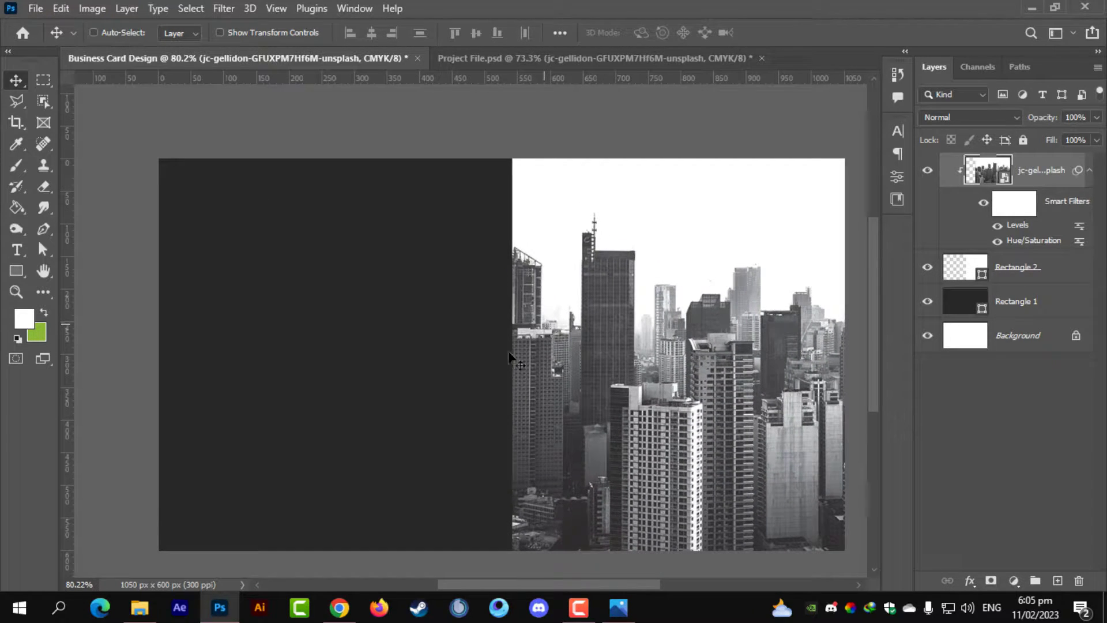
{"action": "left_click", "coordinate": [8, 276]}
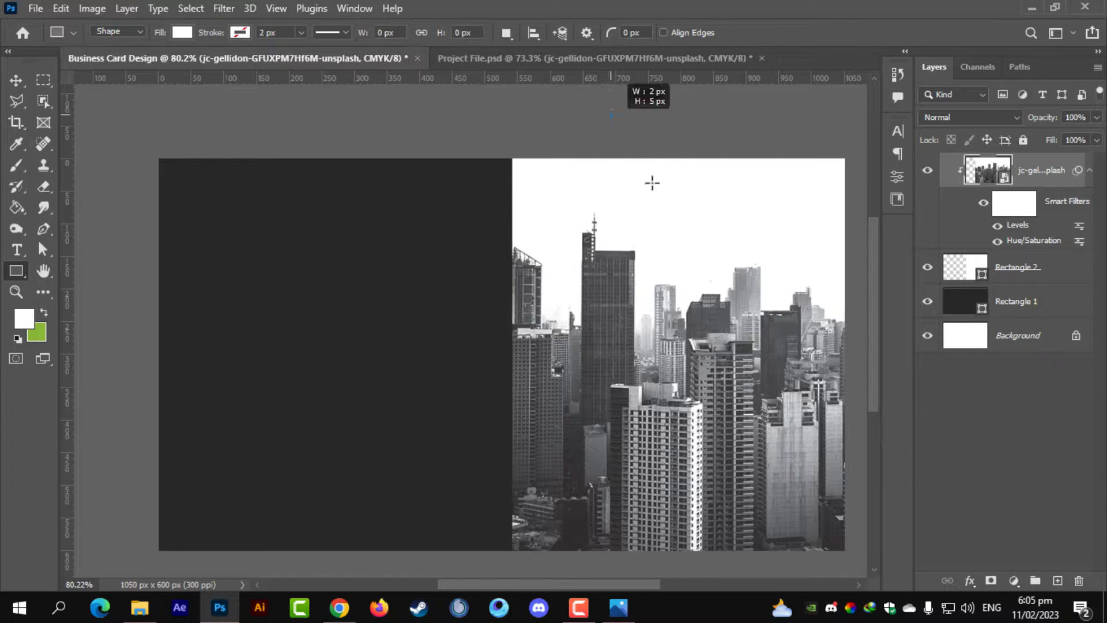
Draw a tall 225 x 740 px blue rectangle across the skyline photo and show its blend modes.
{"action": "mouse_move", "coordinate": [611, 111]}
{"action": "left_mouse_down"}
{"action": "mouse_move", "coordinate": [744, 548]}
{"action": "mouse_move", "coordinate": [758, 549]}
{"action": "left_mouse_up"}
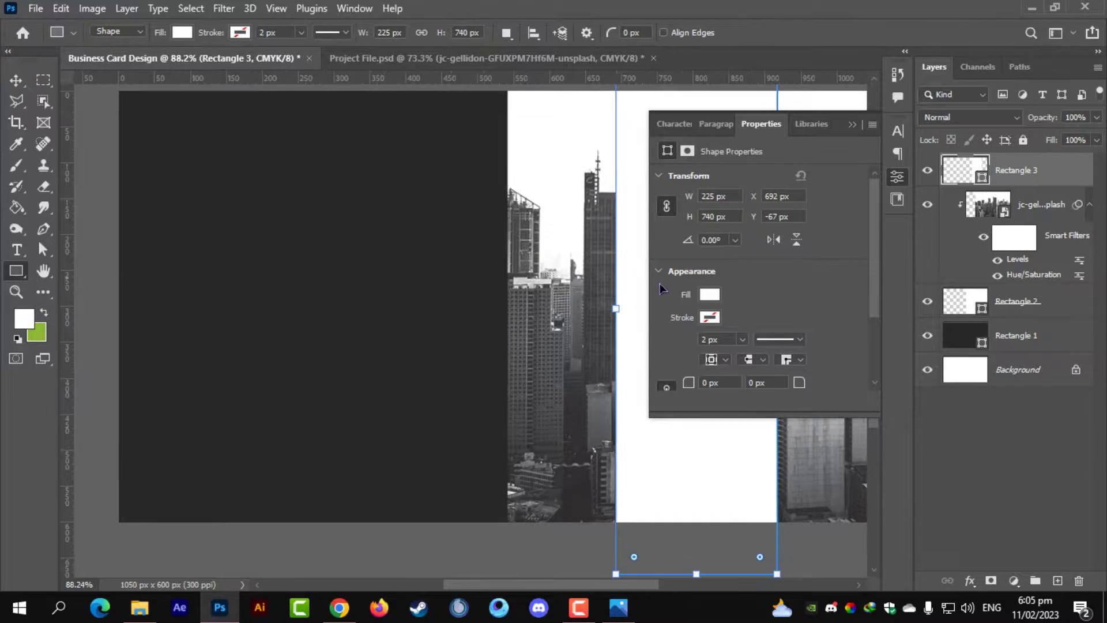
{"action": "left_click", "coordinate": [705, 296]}
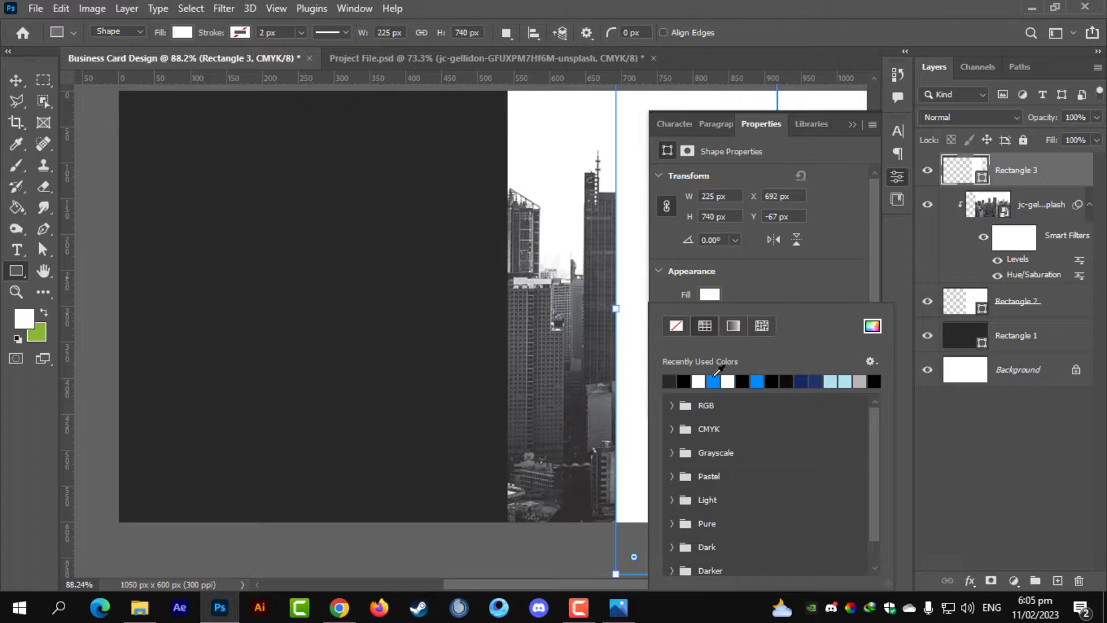
{"action": "left_click", "coordinate": [713, 380]}
{"action": "left_click", "coordinate": [852, 125]}
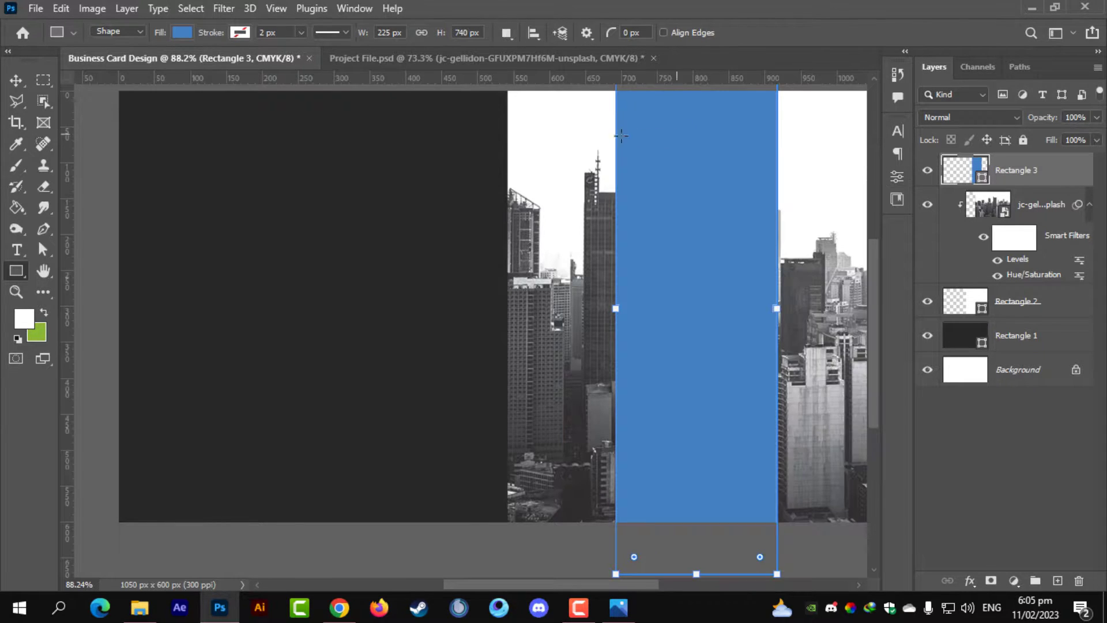
{"action": "scroll", "coordinate": [572, 156], "scroll_direction": "right", "scroll_amount": 1}
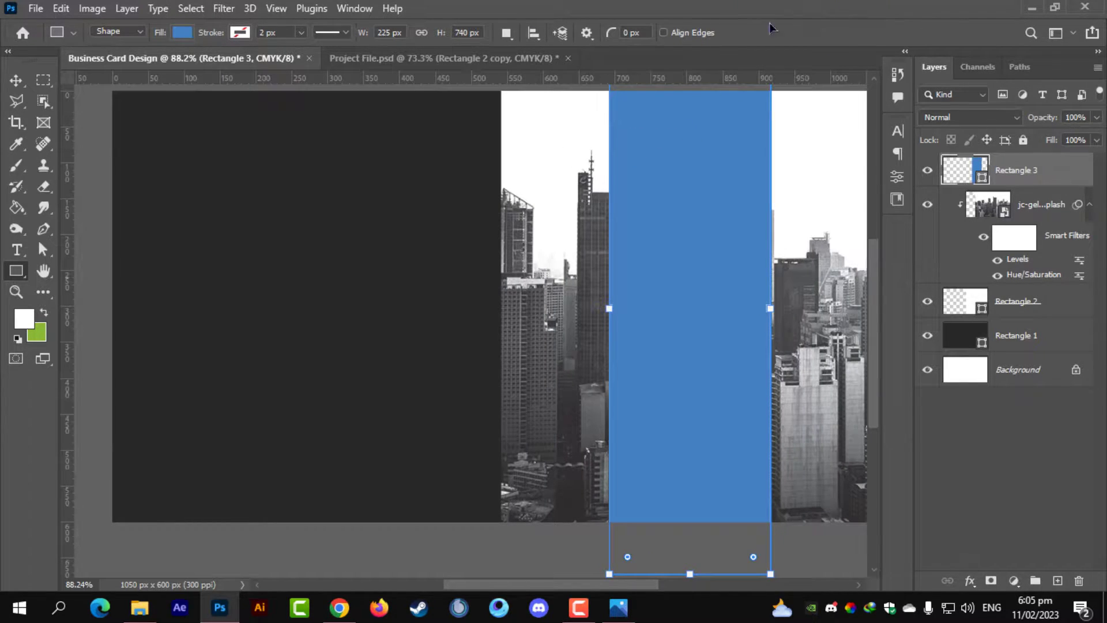
{"action": "left_click", "coordinate": [958, 120]}
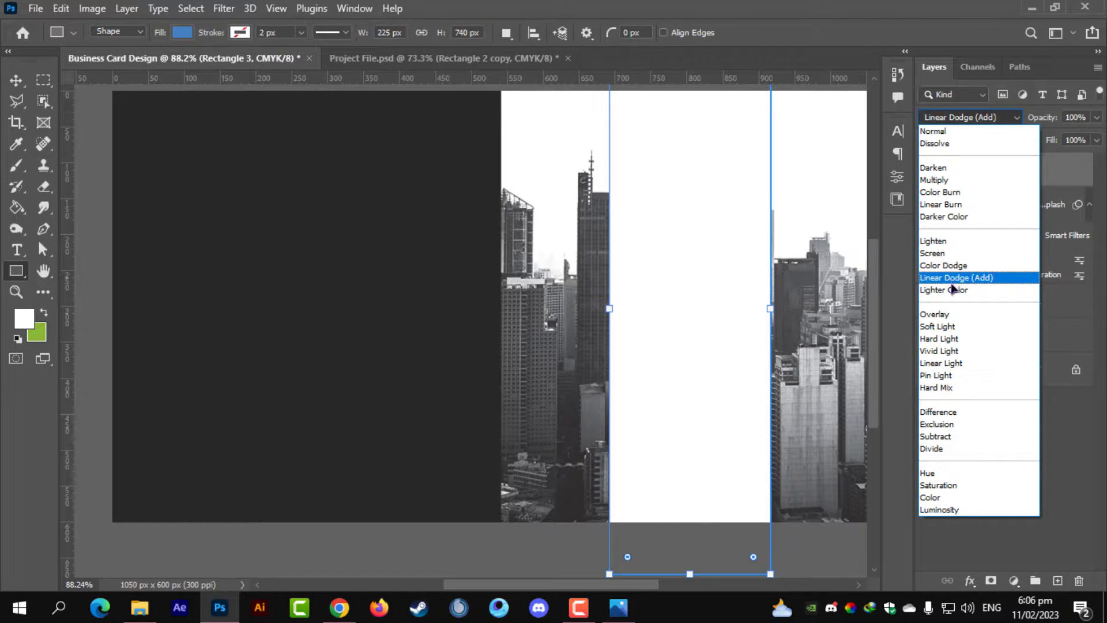
Set the blue rectangle to Linear Burn and widen it to 275 px.
{"action": "left_click", "coordinate": [946, 204]}
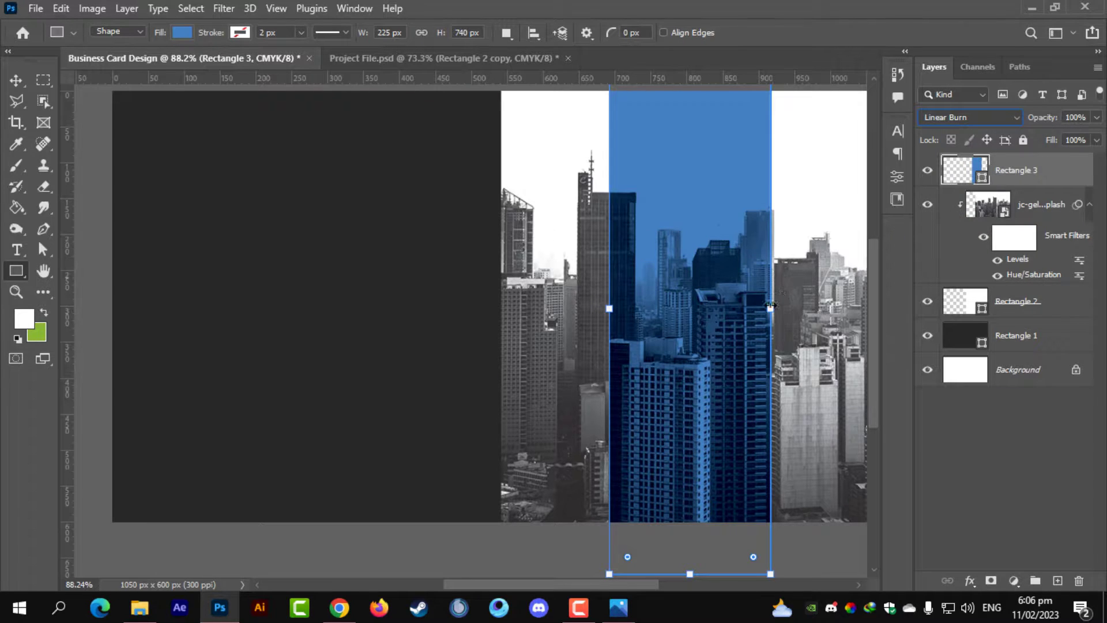
{"action": "left_click_drag", "start_coordinate": [771, 305], "coordinate": [782, 306]}
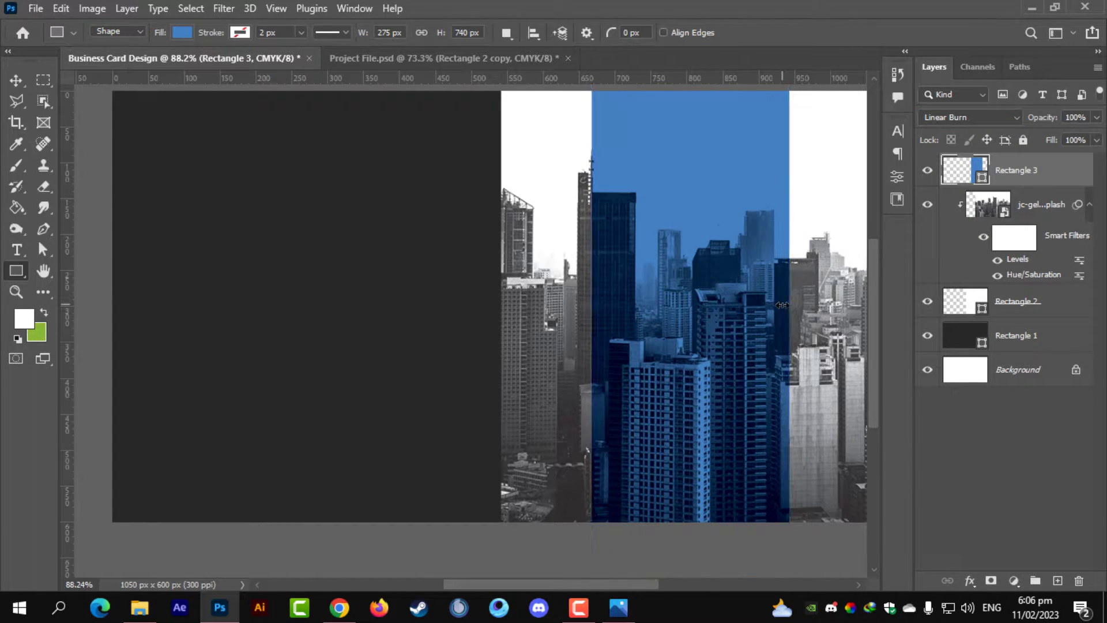
{"action": "scroll", "coordinate": [519, 288], "scroll_direction": "down", "scroll_amount": 1}
{"action": "scroll", "coordinate": [168, 274], "scroll_direction": "down", "scroll_amount": 1}
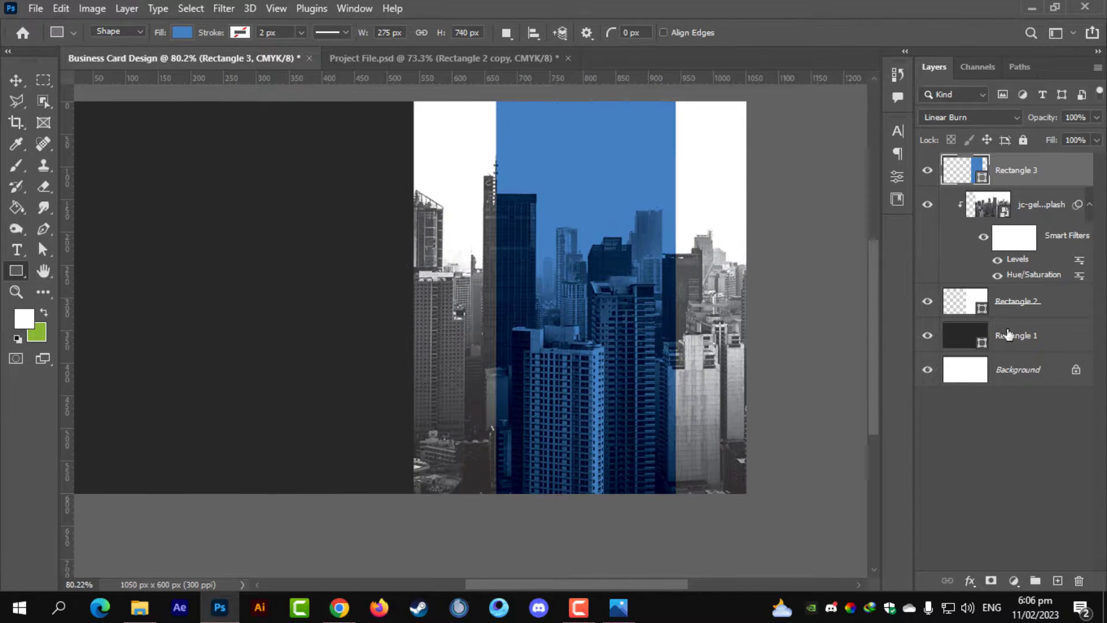
Centre the blue rectangle horizontally over the photo panel (Rectangle 2).
{"action": "left_click", "coordinate": [1011, 304]}
{"action": "key", "text": "v"}
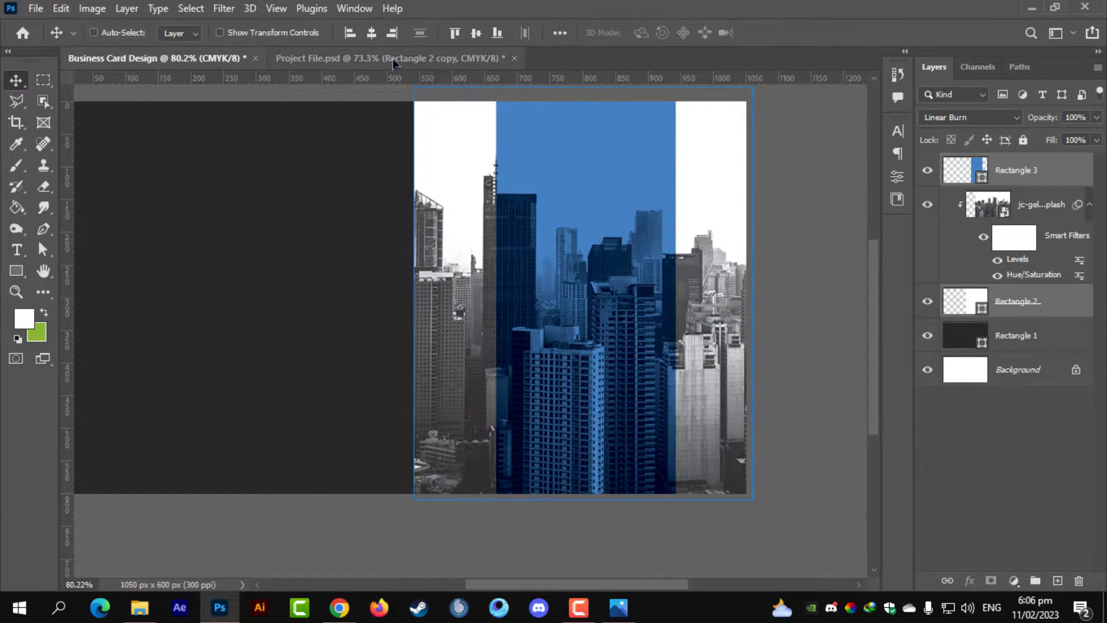
{"action": "left_click", "coordinate": [372, 34]}
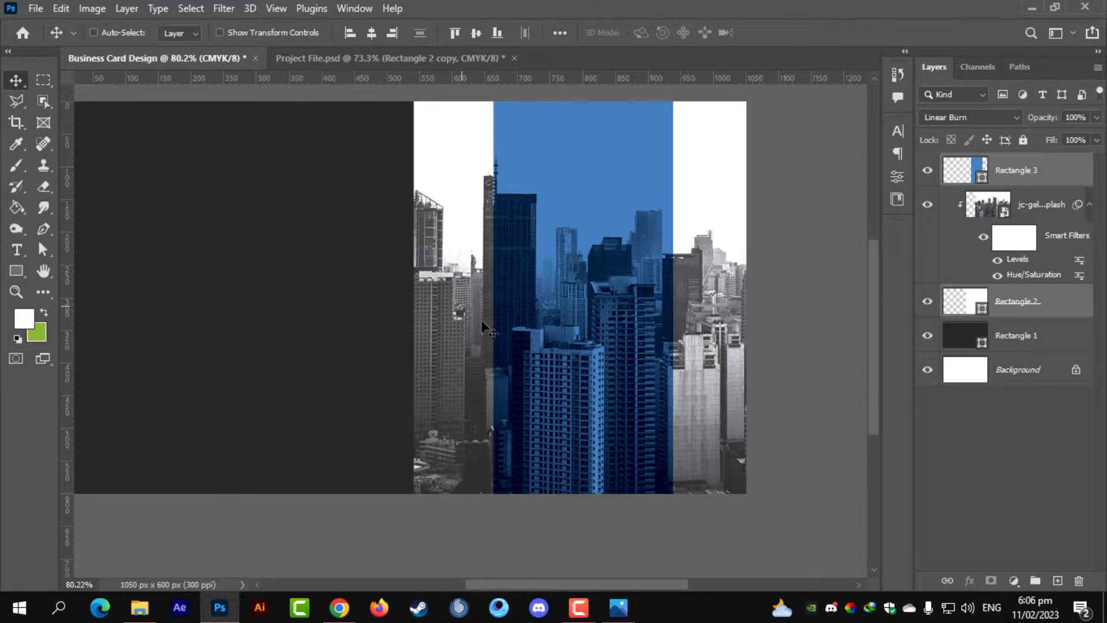
{"action": "scroll", "coordinate": [481, 319], "scroll_direction": "down", "scroll_amount": 1}
{"action": "scroll", "coordinate": [482, 321], "scroll_direction": "up", "scroll_amount": 2}
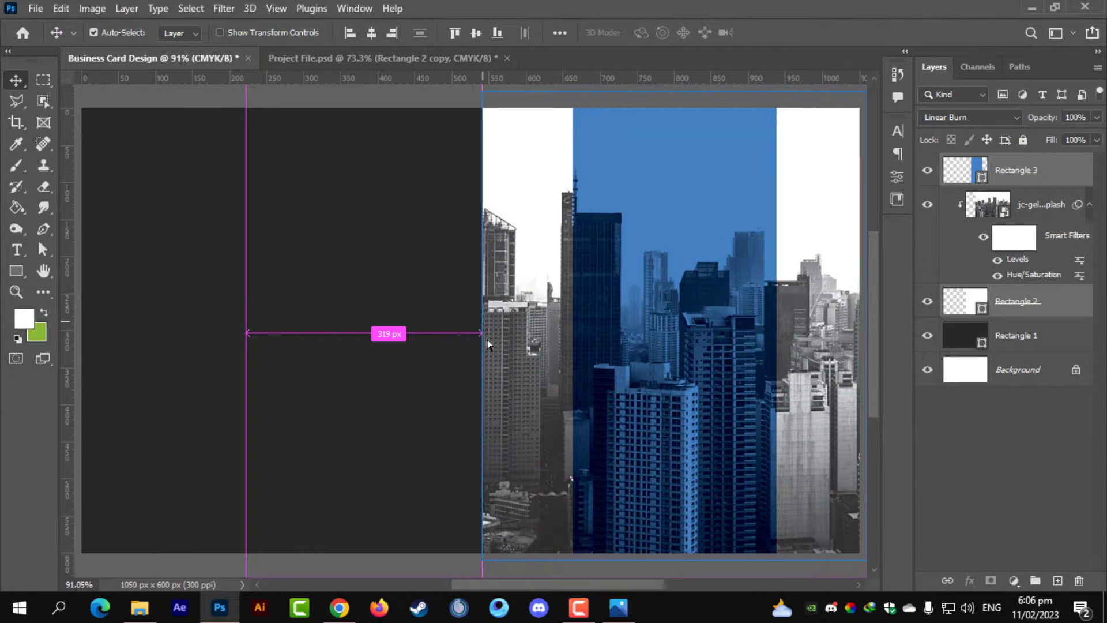
{"action": "scroll", "coordinate": [488, 343], "scroll_direction": "down", "scroll_amount": 1}
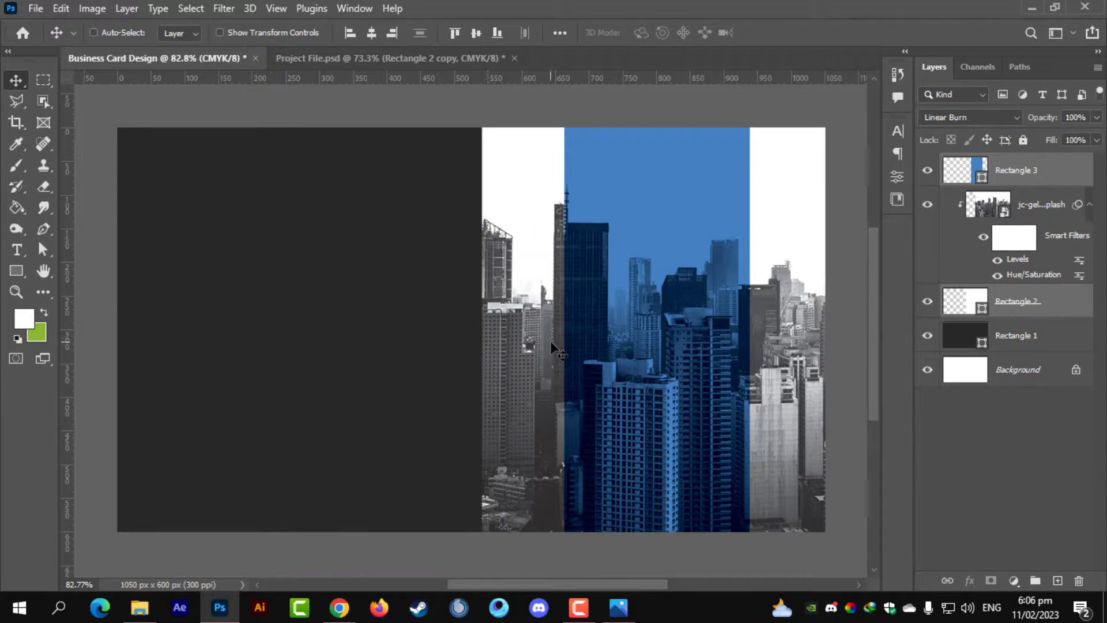
{"action": "scroll", "coordinate": [643, 375], "scroll_direction": "down", "scroll_amount": 2}
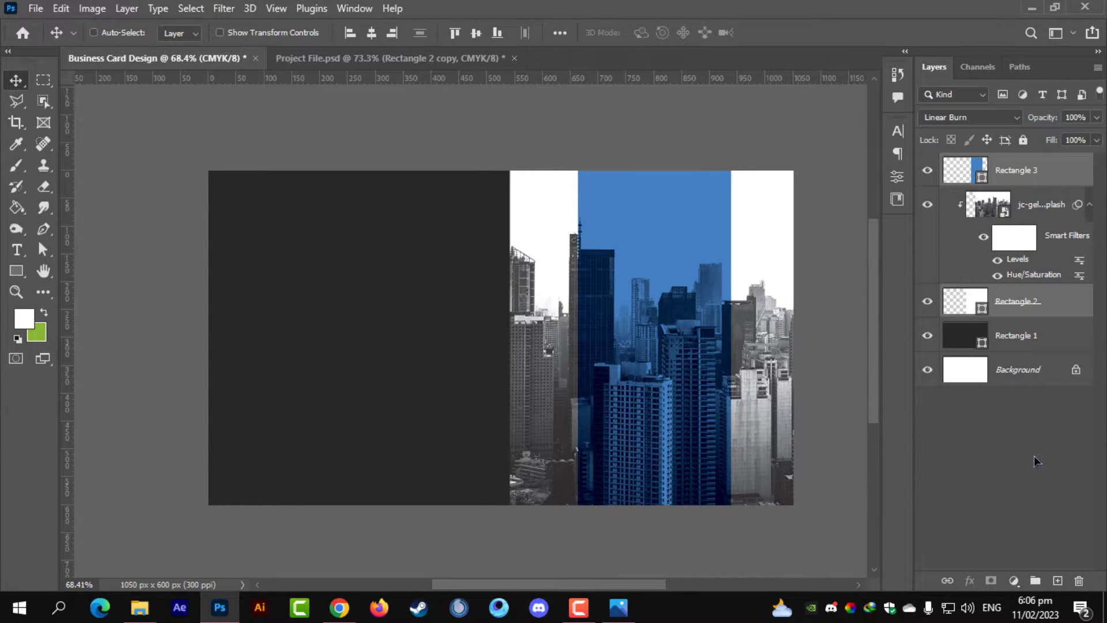
{"action": "left_click", "coordinate": [1036, 462]}
Draw a rectangle over the upper right of the photo with no fill.
{"action": "left_click", "coordinate": [16, 271]}
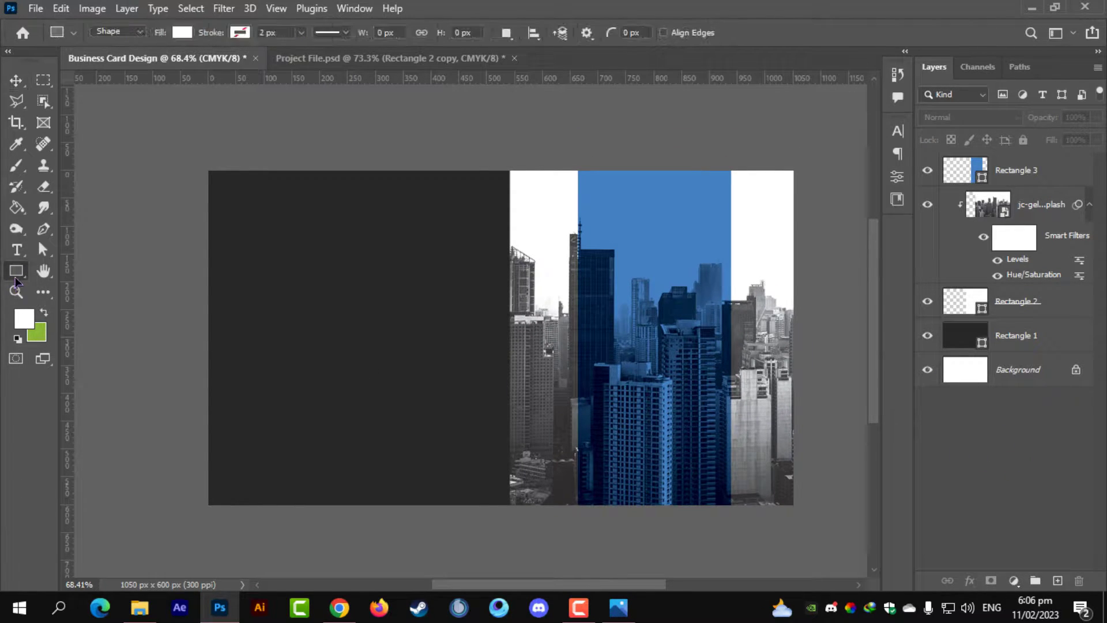
{"action": "left_click_drag", "start_coordinate": [558, 136], "coordinate": [832, 388]}
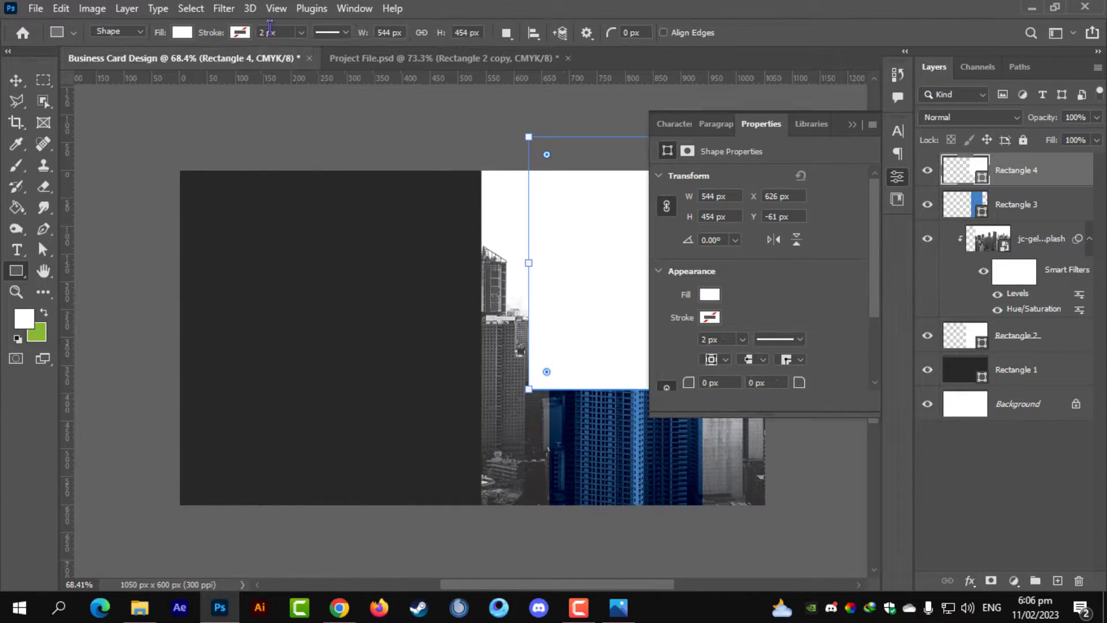
{"action": "left_click", "coordinate": [182, 32]}
{"action": "left_click", "coordinate": [85, 64]}
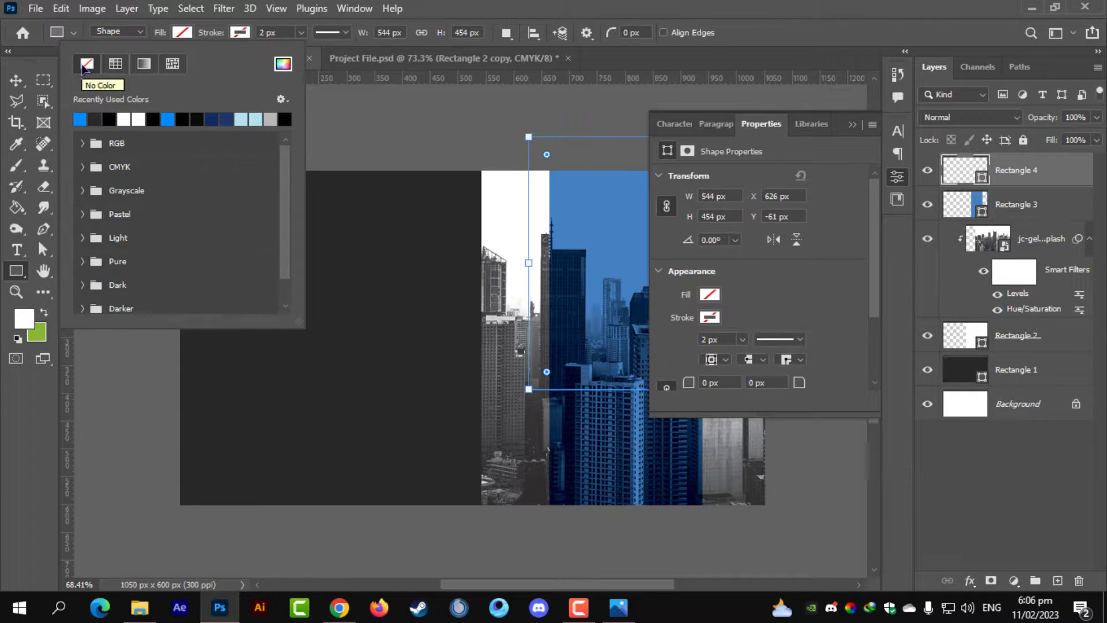
{"action": "left_click", "coordinate": [709, 294]}
{"action": "left_click", "coordinate": [749, 287]}
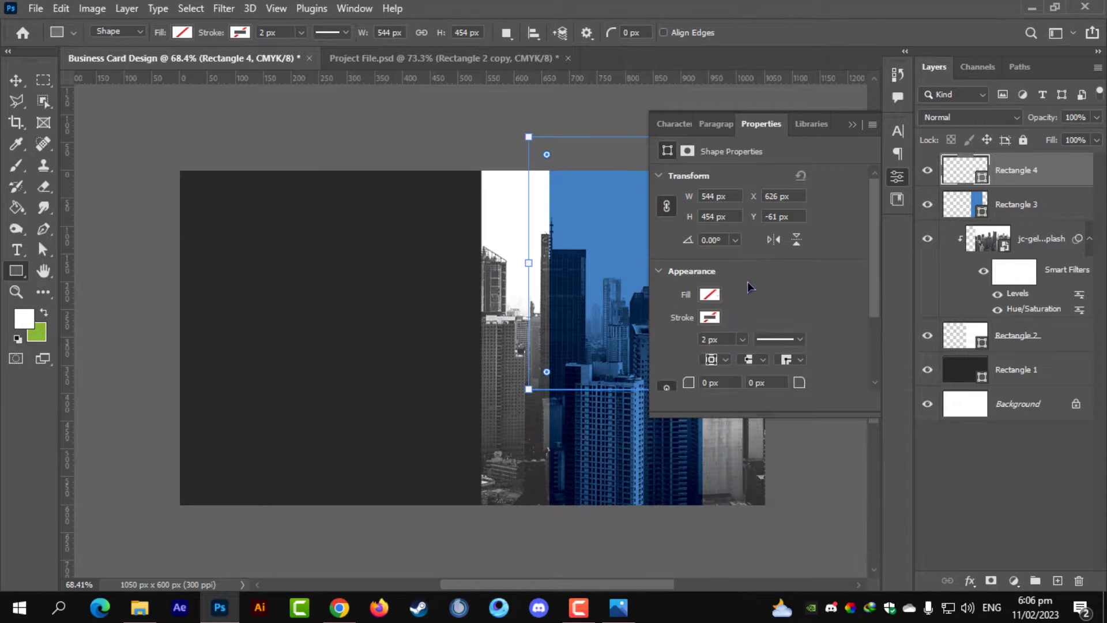
Give the rectangle a white 10 px stroke.
{"action": "left_click", "coordinate": [711, 317]}
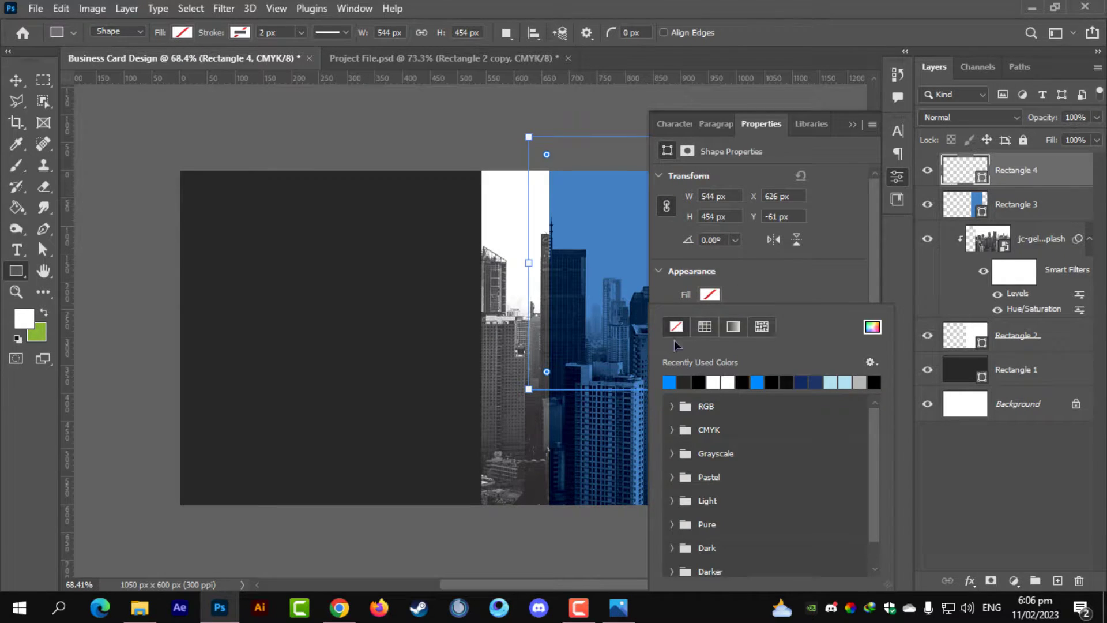
{"action": "left_click", "coordinate": [713, 382]}
{"action": "left_click", "coordinate": [776, 274]}
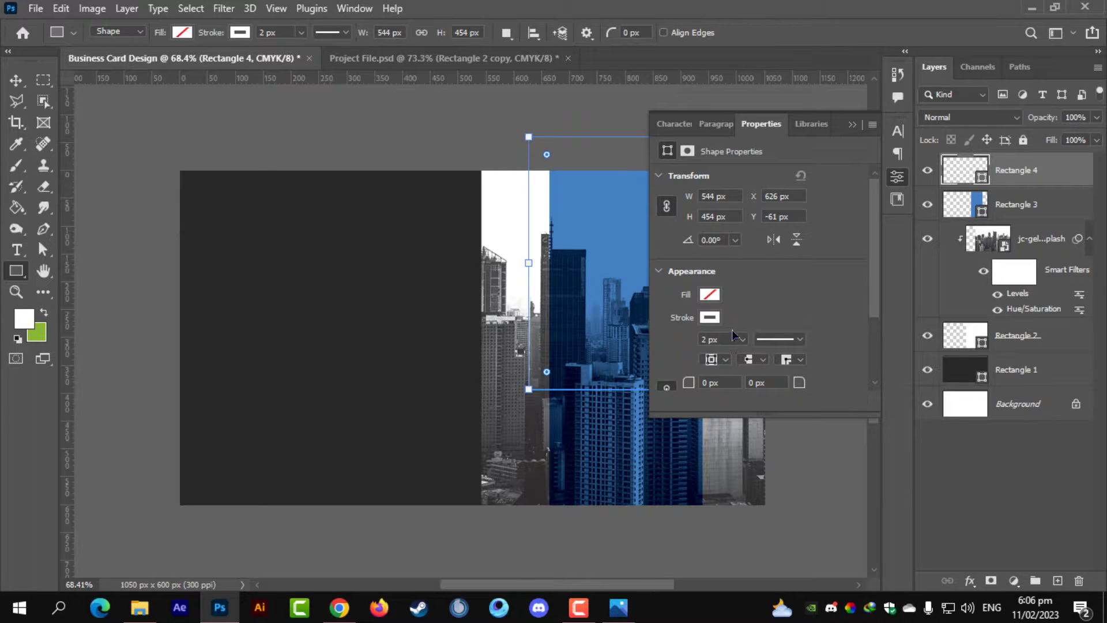
{"action": "type", "text": "10"}
{"action": "key", "text": "Return"}
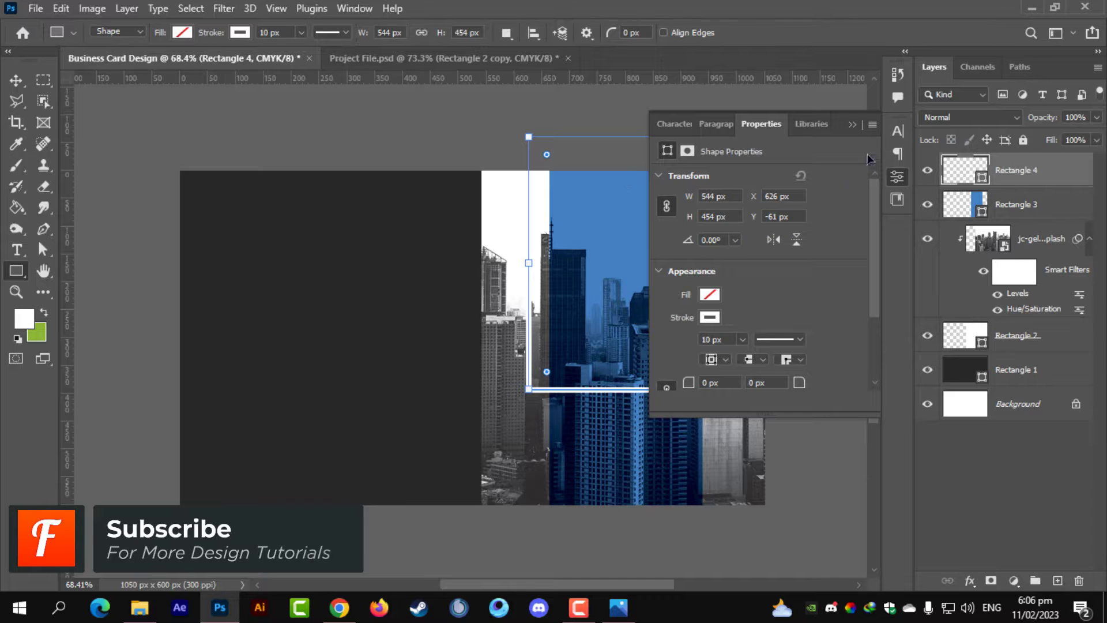
{"action": "left_click", "coordinate": [852, 124]}
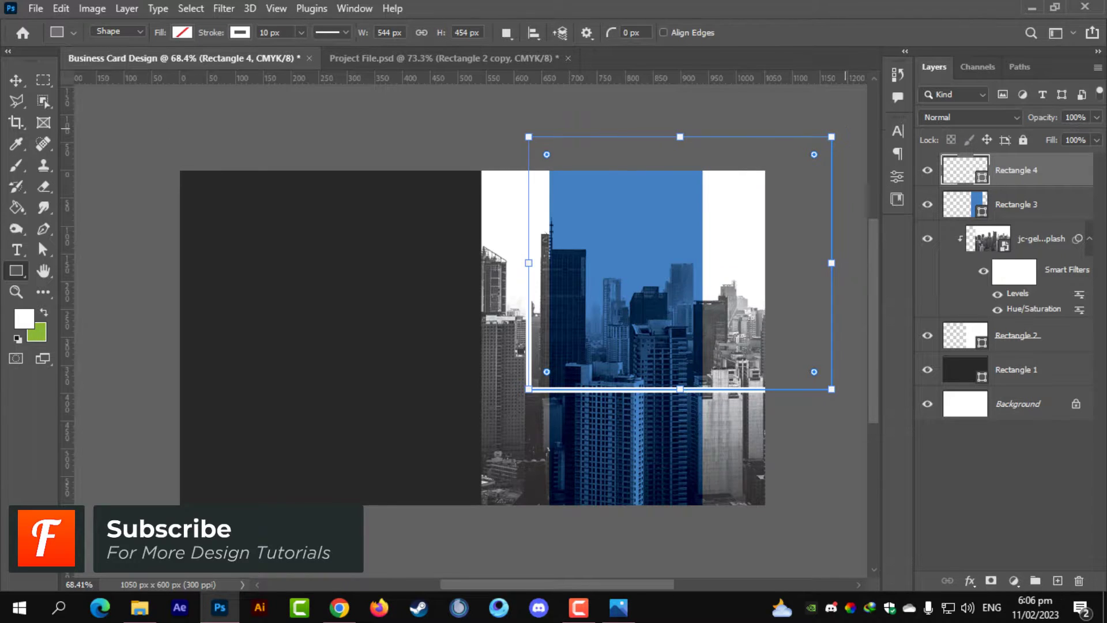
Move the white frame up and right onto the skyline, undoing a stray copy.
{"action": "left_click", "coordinate": [16, 80]}
{"action": "mouse_move", "coordinate": [710, 393]}
{"action": "left_mouse_down"}
{"action": "mouse_move", "coordinate": [795, 379]}
{"action": "mouse_move", "coordinate": [814, 311]}
{"action": "left_mouse_up"}
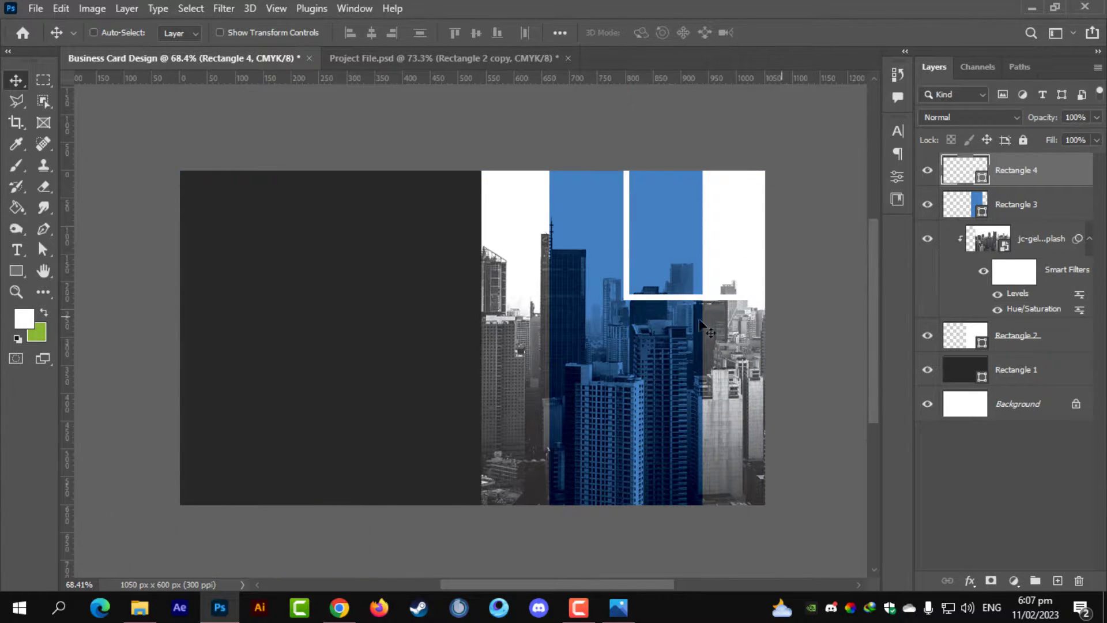
{"action": "mouse_move", "coordinate": [658, 311]}
{"action": "left_mouse_down"}
{"action": "mouse_move", "coordinate": [395, 508]}
{"action": "mouse_move", "coordinate": [395, 564]}
{"action": "left_mouse_up"}
{"action": "key", "text": "ctrl+z"}
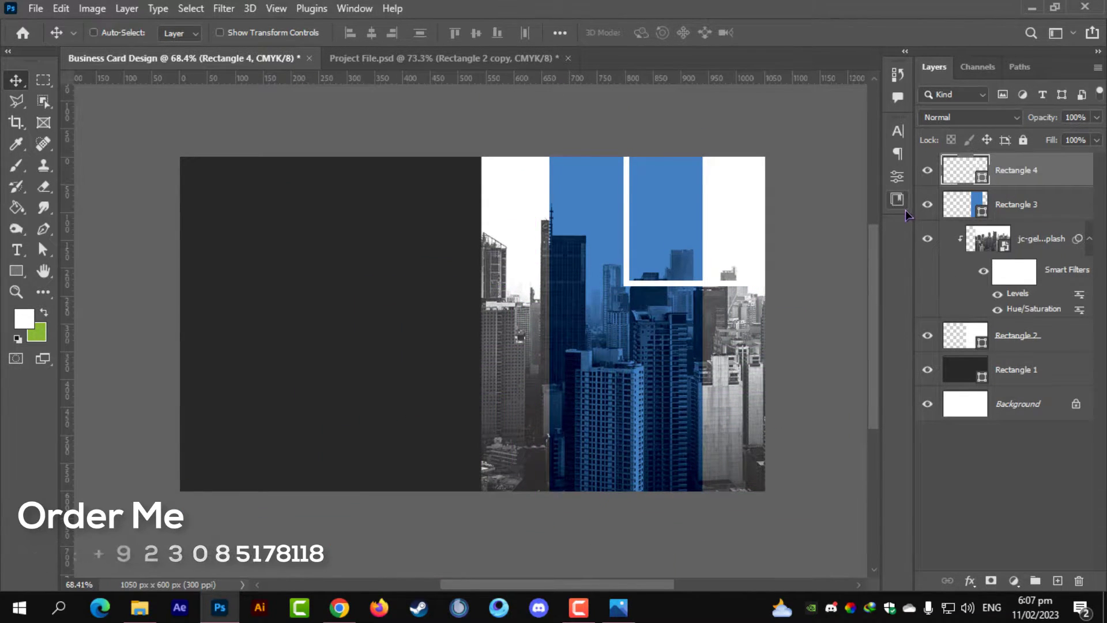
Duplicate the white frame and place the copy lower left, straddling dark panel and skyline.
{"action": "key", "text": "ctrl"}
{"action": "key", "text": "ctrl+j"}
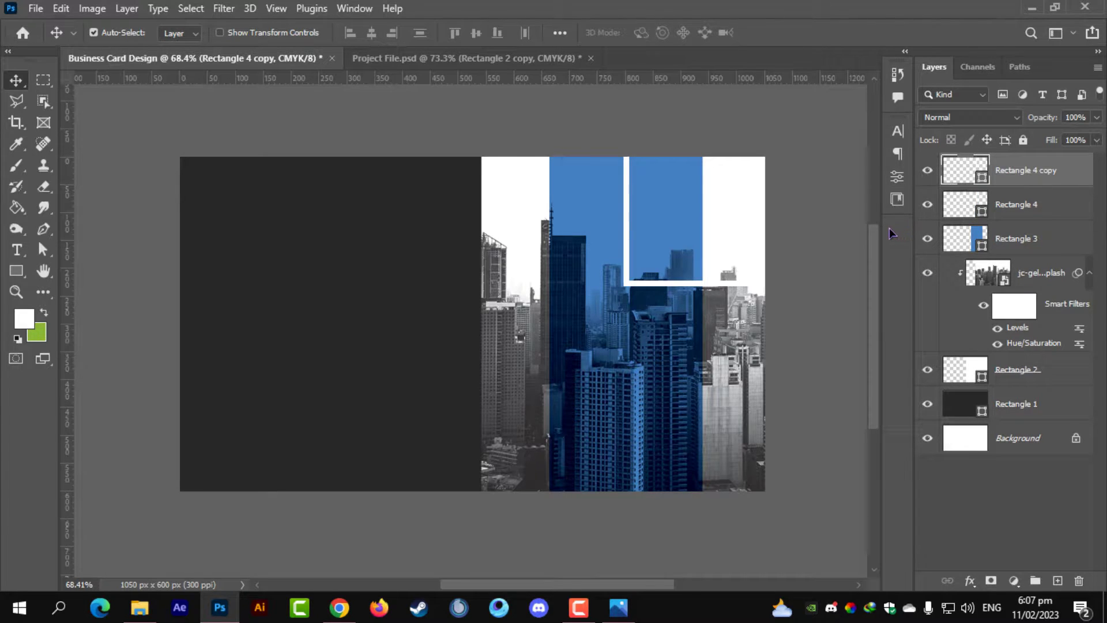
{"action": "key", "text": "ctrl+t"}
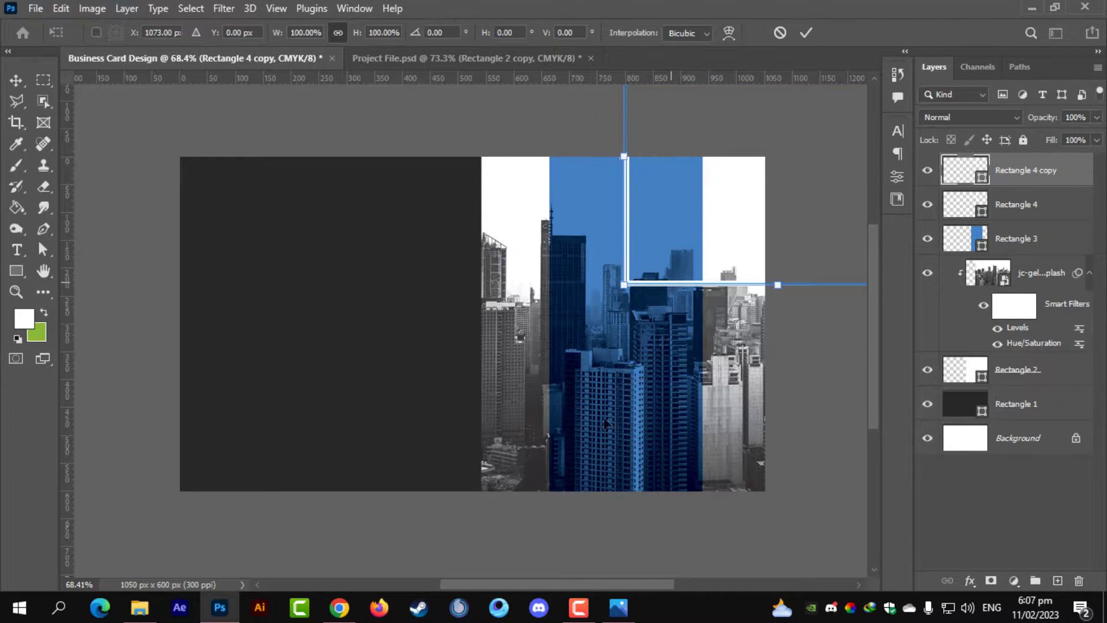
{"action": "left_click_drag", "start_coordinate": [667, 279], "coordinate": [323, 410]}
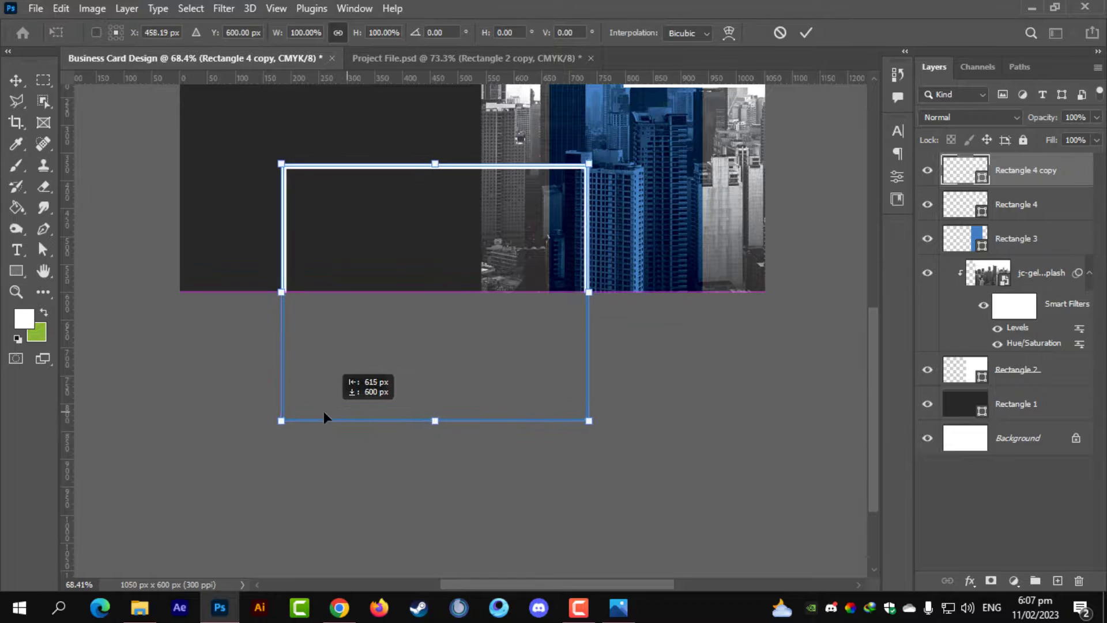
{"action": "left_click_drag", "start_coordinate": [324, 411], "coordinate": [355, 400]}
{"action": "left_click_drag", "start_coordinate": [507, 305], "coordinate": [503, 441]}
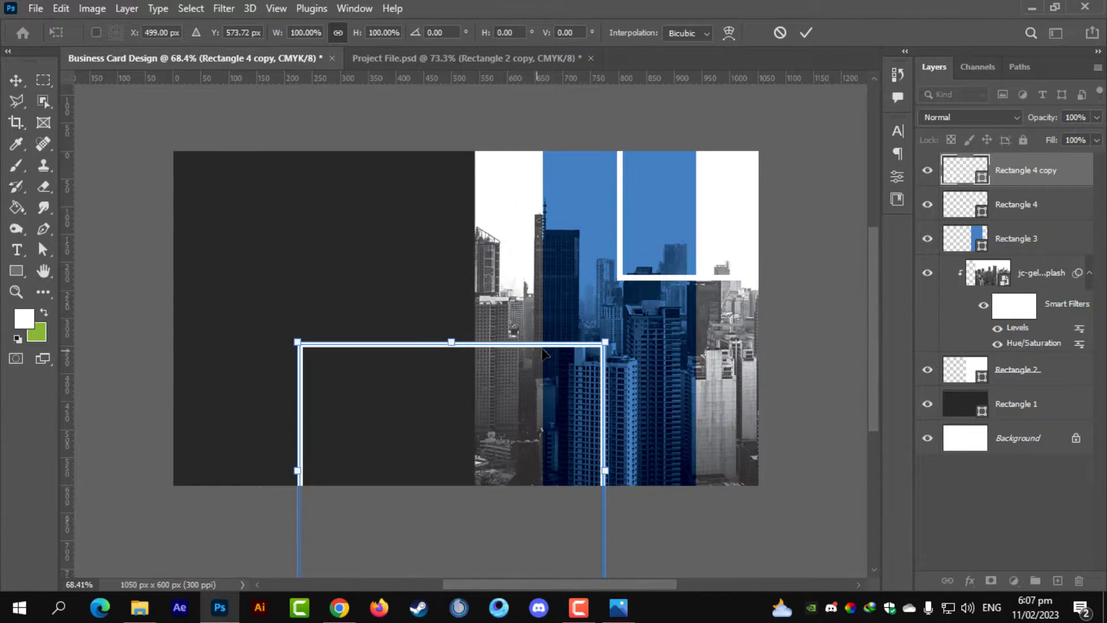
{"action": "left_click_drag", "start_coordinate": [546, 355], "coordinate": [570, 348]}
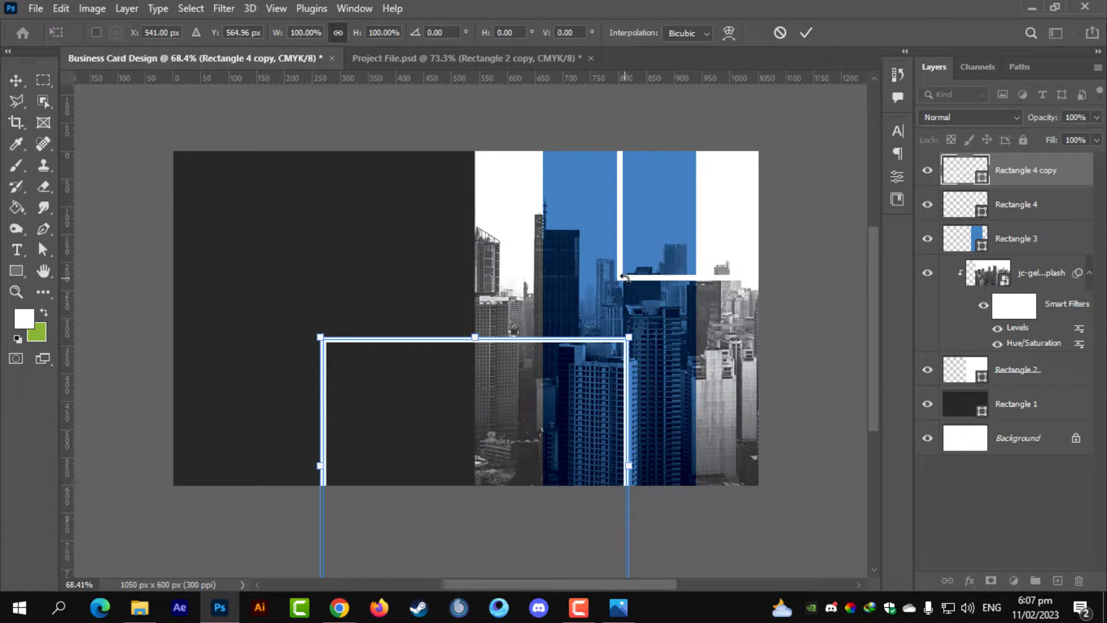
{"action": "key", "text": "Return"}
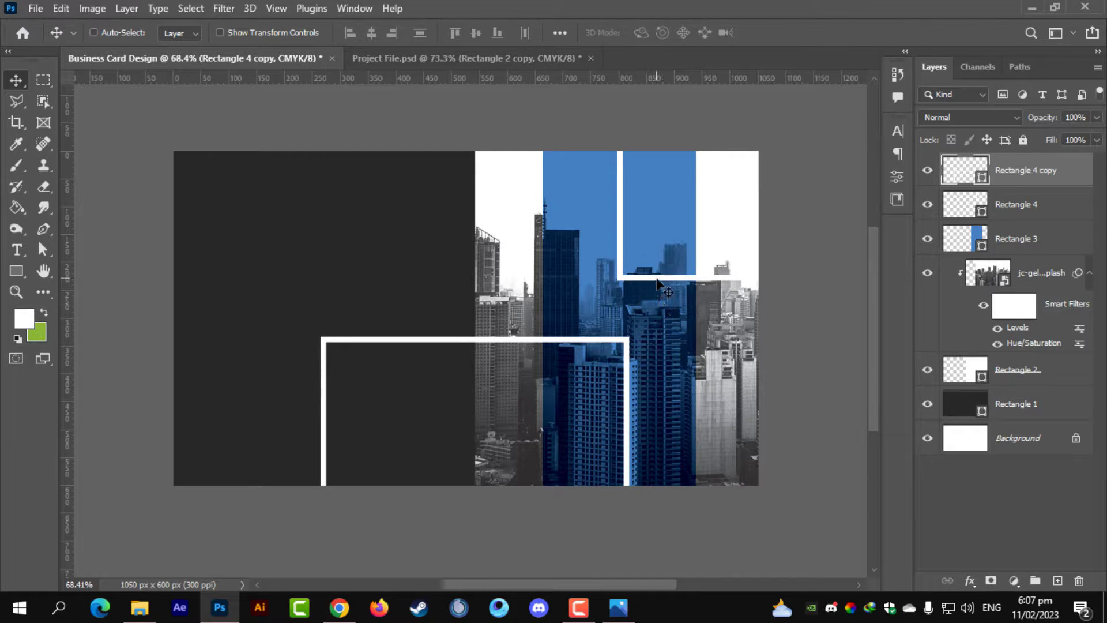
Nudge the lower frame into line with the guide and try moving its layer down the stack.
{"action": "left_click_drag", "start_coordinate": [657, 282], "coordinate": [650, 286]}
{"action": "left_click_drag", "start_coordinate": [650, 309], "coordinate": [653, 293]}
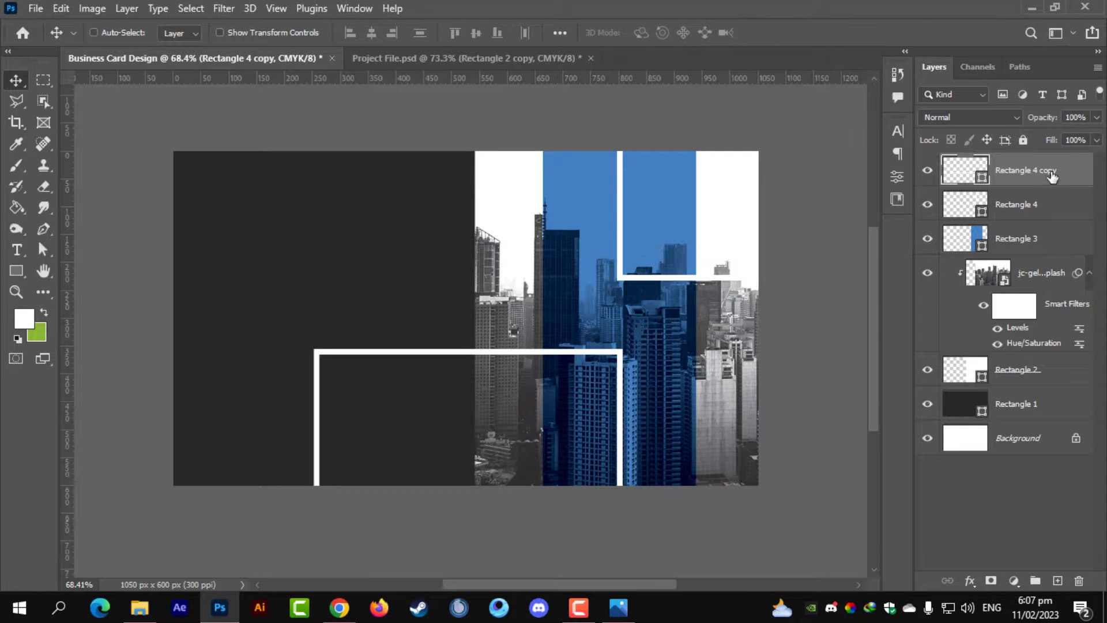
{"action": "left_click_drag", "start_coordinate": [1052, 176], "coordinate": [1084, 369]}
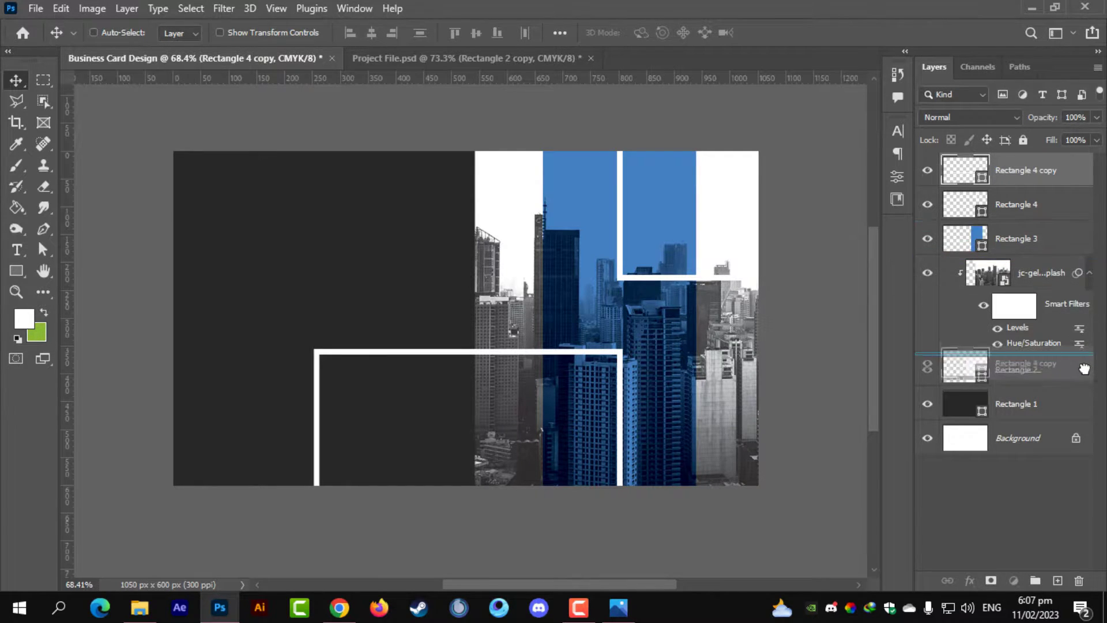
{"action": "left_click_drag", "start_coordinate": [1084, 370], "coordinate": [1084, 364]}
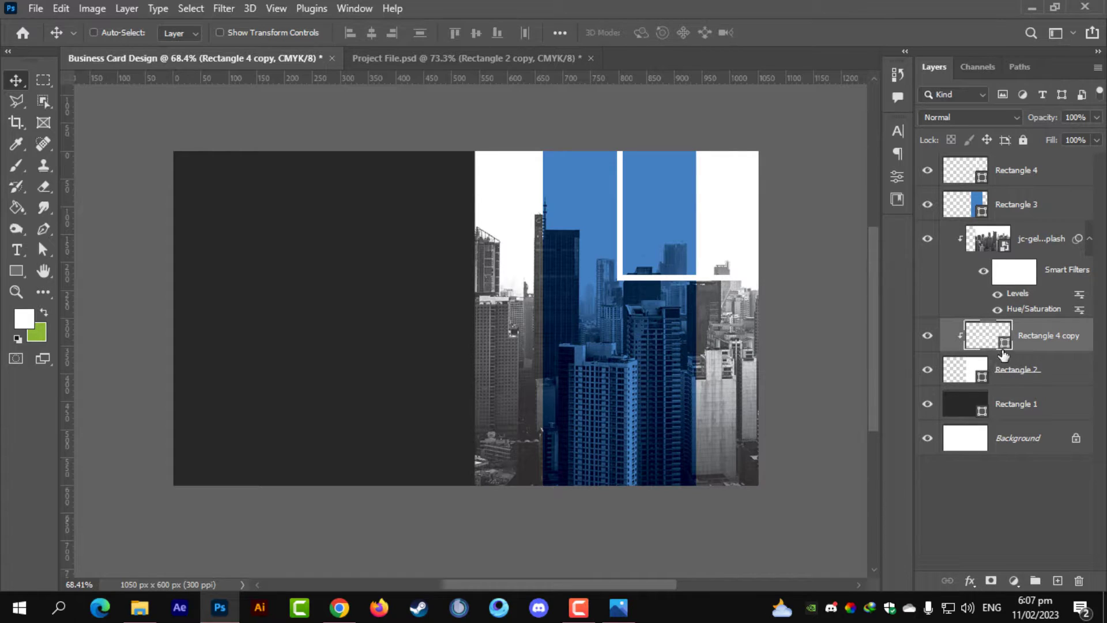
{"action": "key", "text": "ctrl+z"}
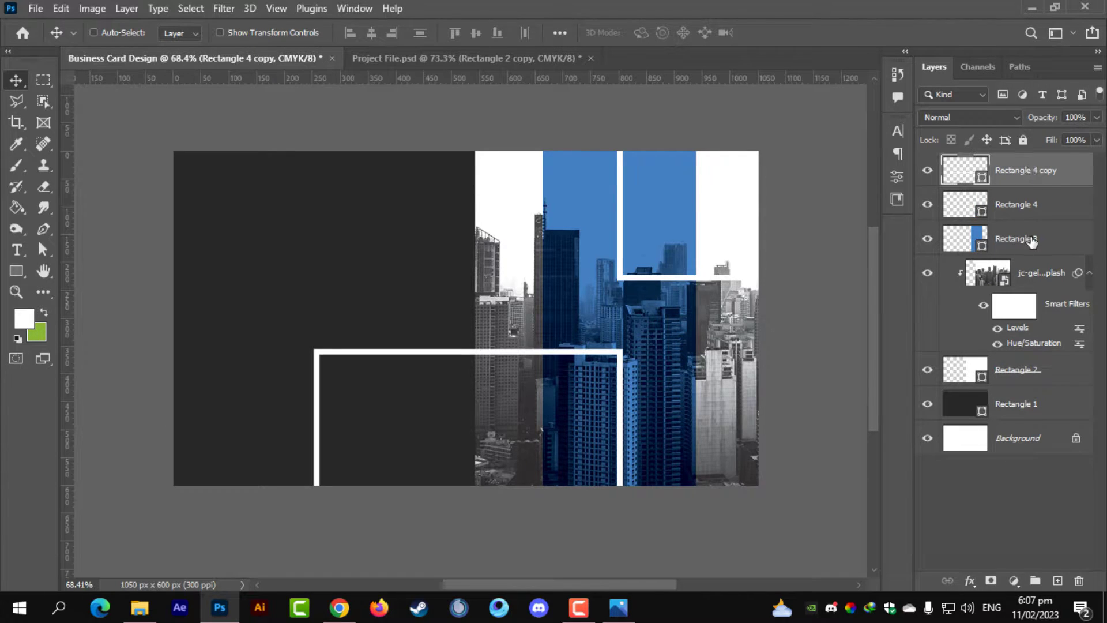
Put the outline copy above the city photo, clip it to the photo, and adjust Rectangle 3's order.
{"action": "left_click_drag", "start_coordinate": [1035, 180], "coordinate": [1021, 265]}
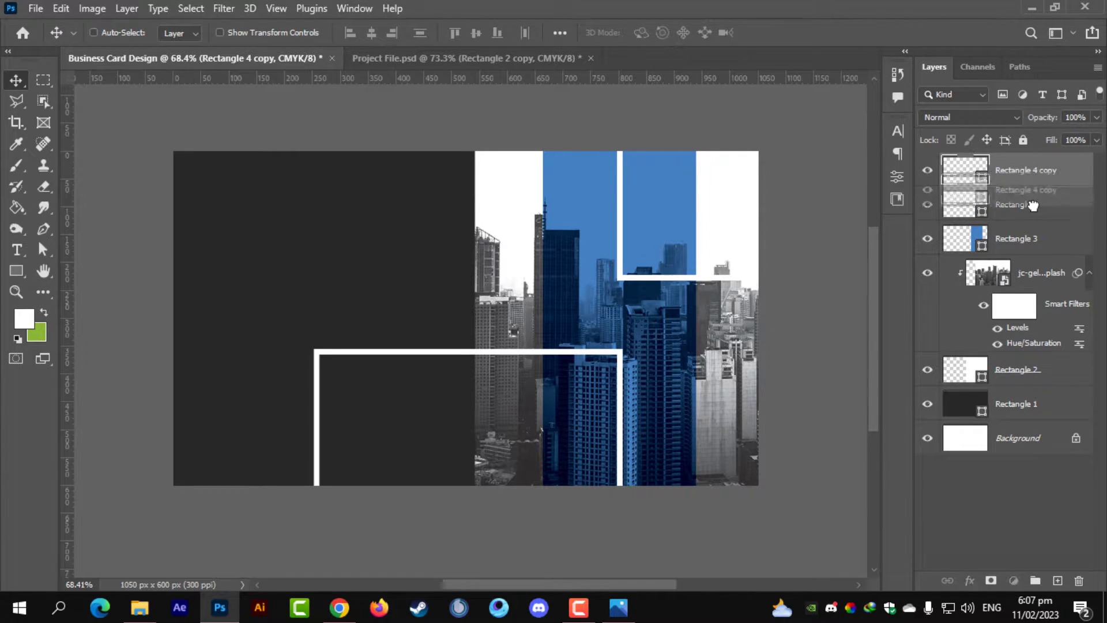
{"action": "left_click", "coordinate": [1044, 256], "text": "alt"}
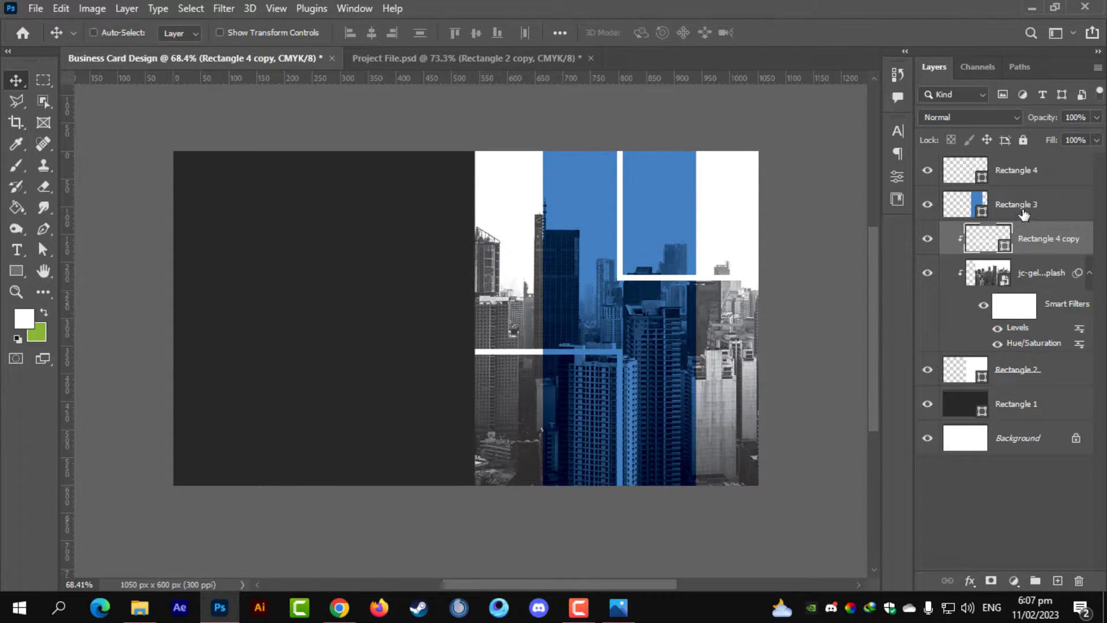
{"action": "left_click_drag", "start_coordinate": [1024, 215], "coordinate": [1028, 233]}
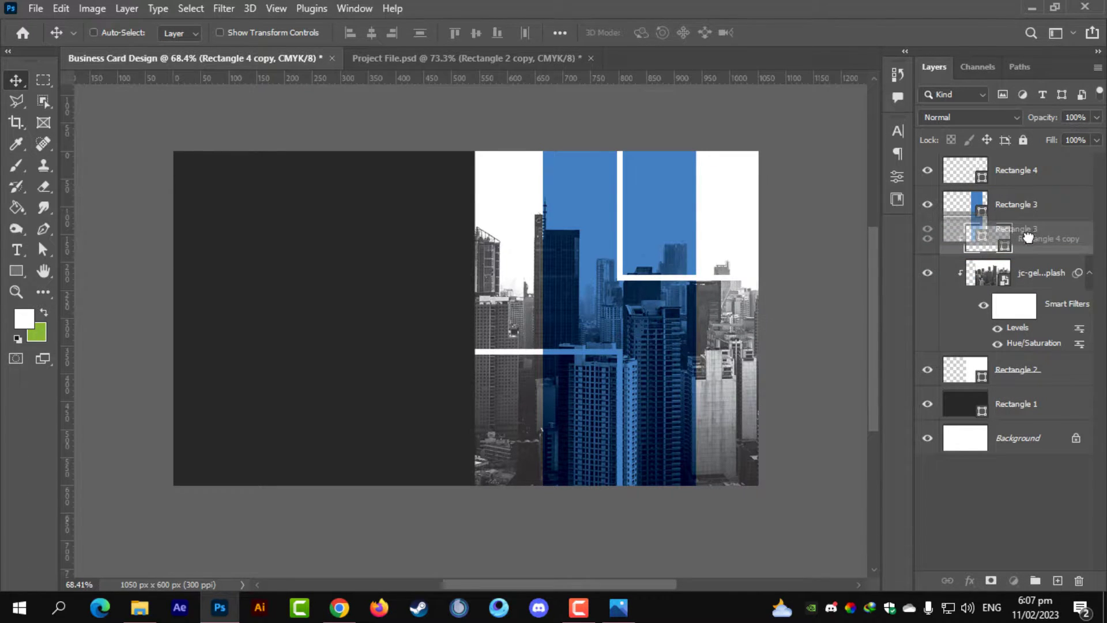
{"action": "left_click_drag", "start_coordinate": [1029, 236], "coordinate": [1036, 260]}
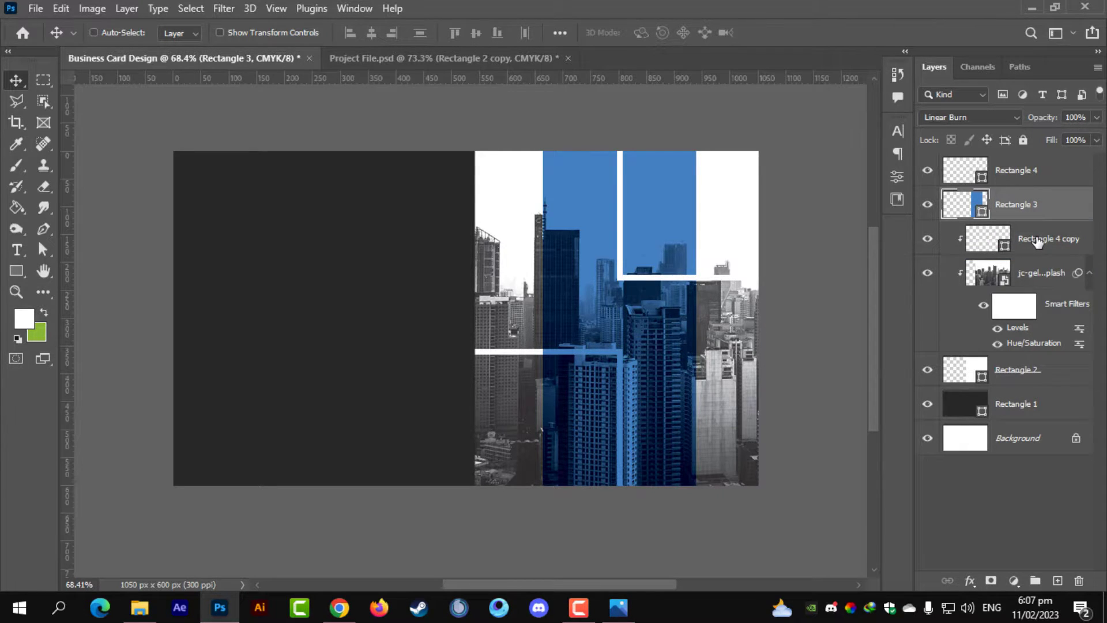
Duplicate the Rectangle 4 copy outline, move the copy above Rectangle 3 and clip it there.
{"action": "left_click", "coordinate": [1062, 245]}
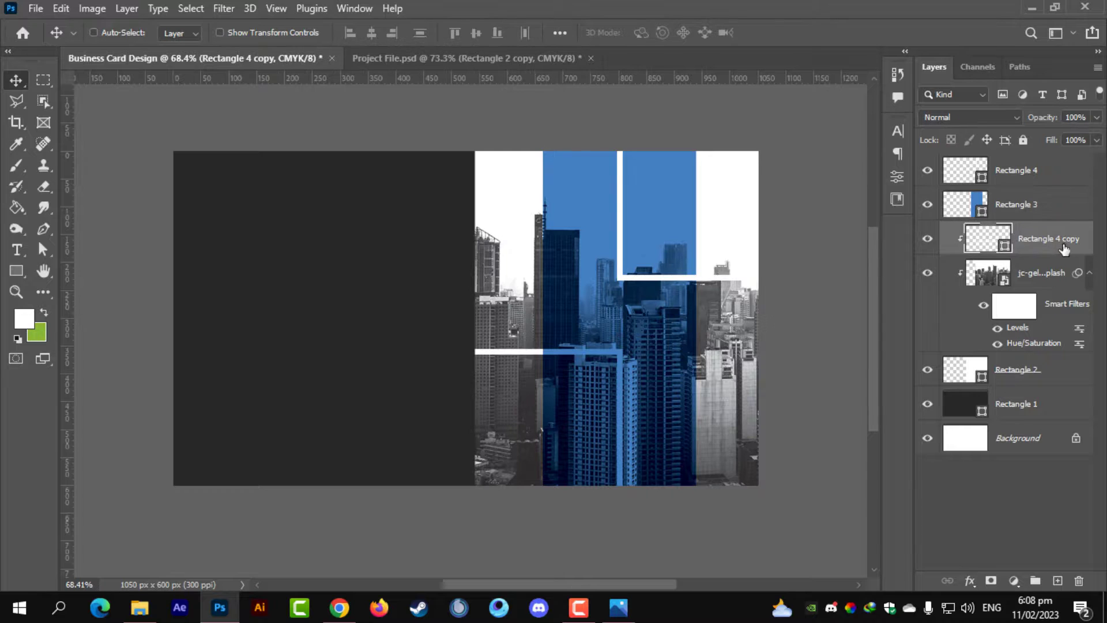
{"action": "key", "text": "ctrl+j"}
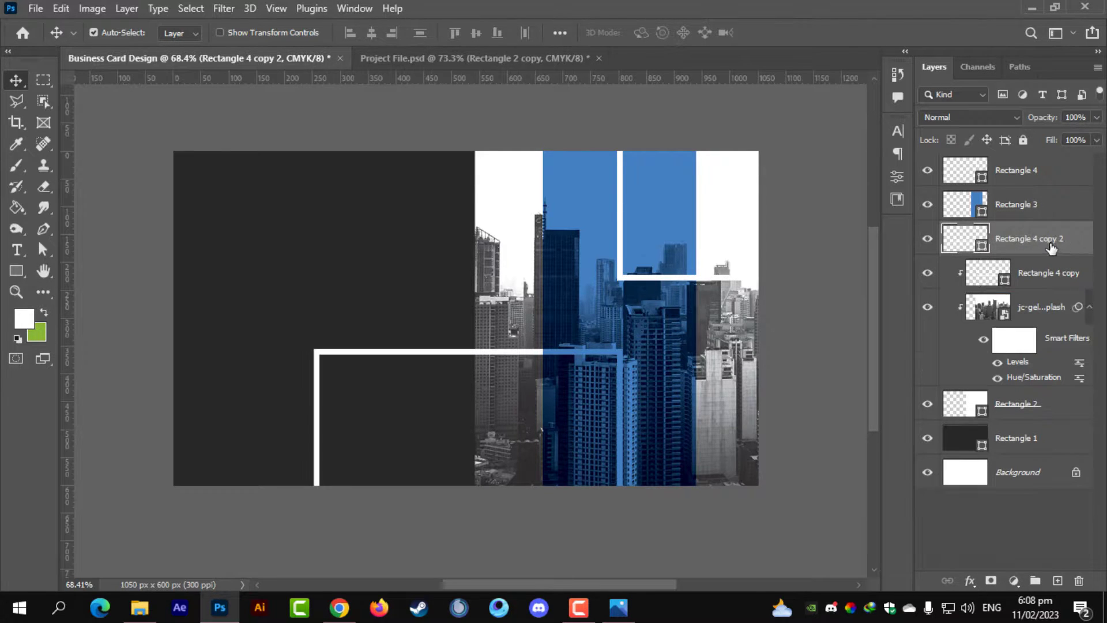
{"action": "left_click_drag", "start_coordinate": [1052, 248], "coordinate": [1005, 217]}
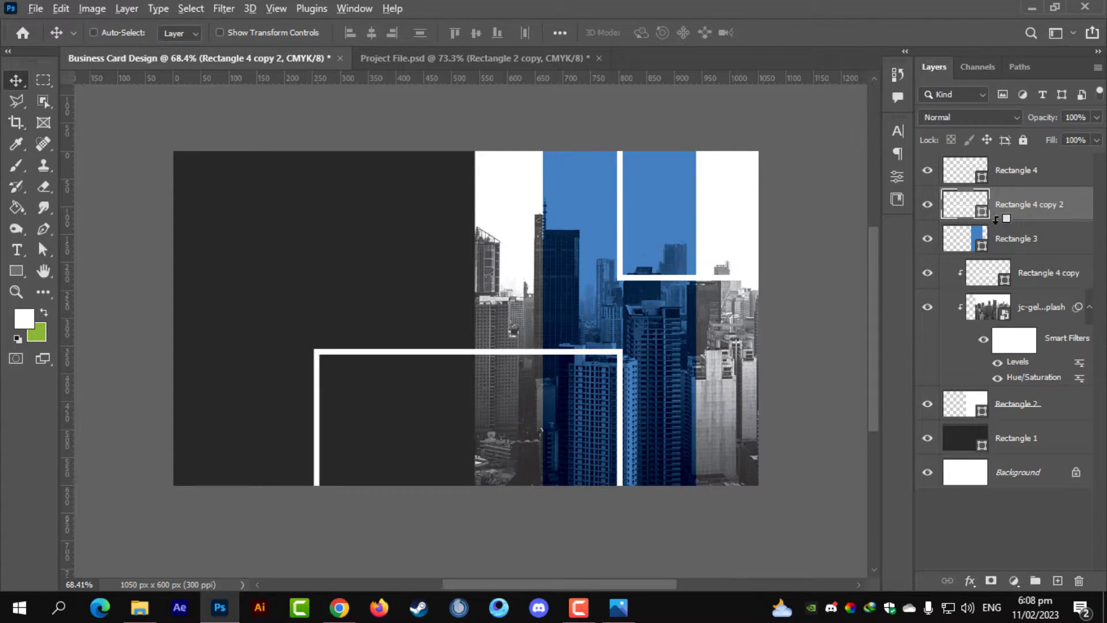
{"action": "key", "text": "ctrl+alt+g"}
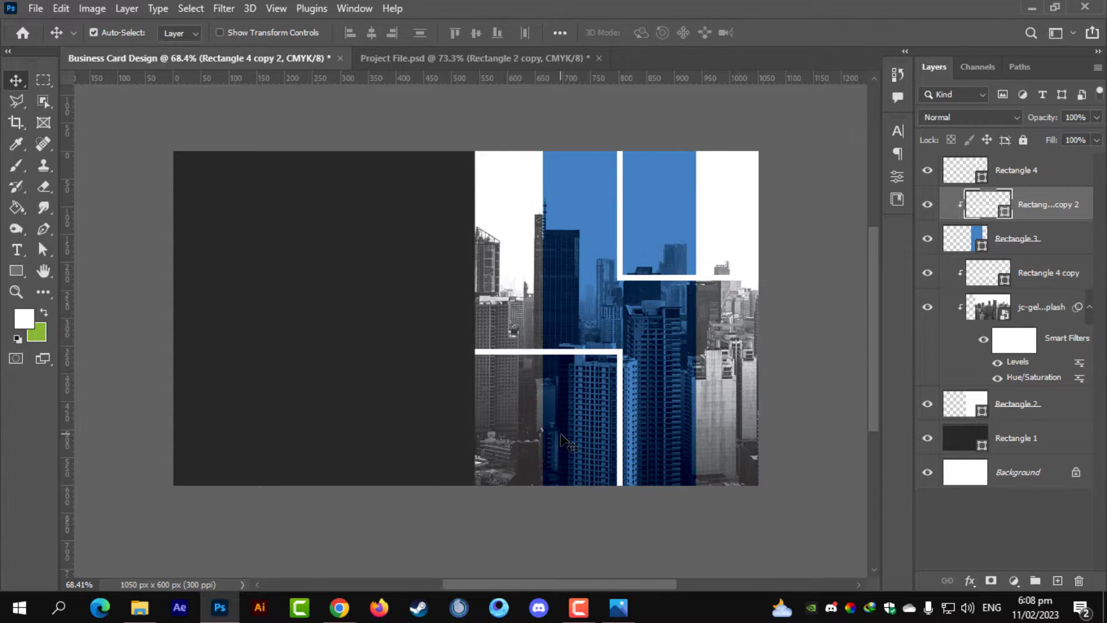
{"action": "key", "text": "ctrl+plus"}
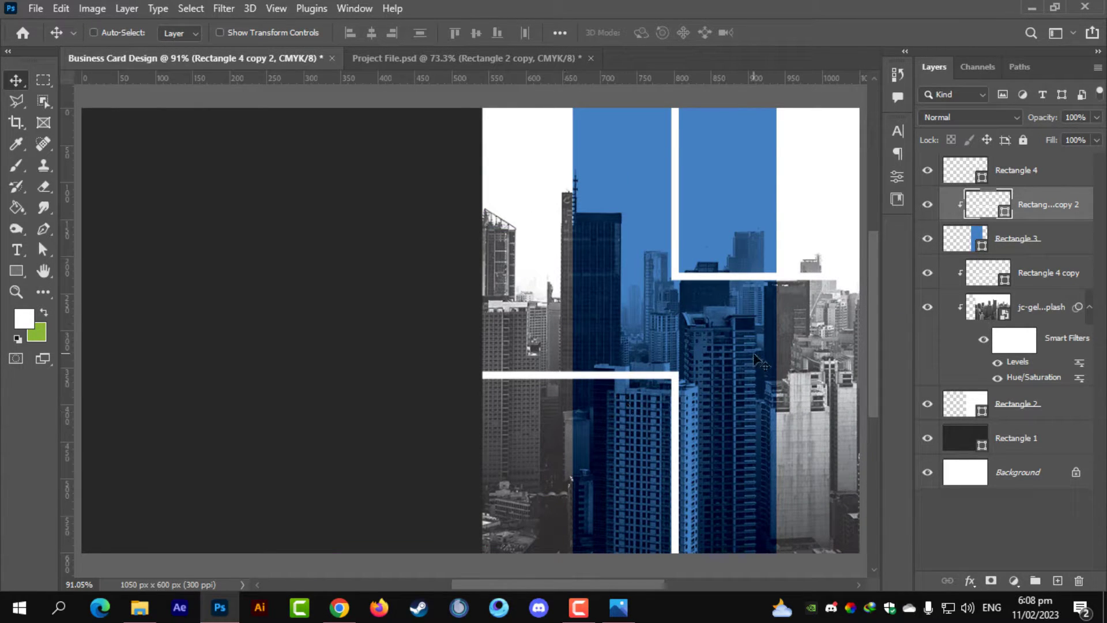
Check the outline copy's colour, then read Rectangle 3's blue hex value.
{"action": "double_click", "coordinate": [991, 209]}
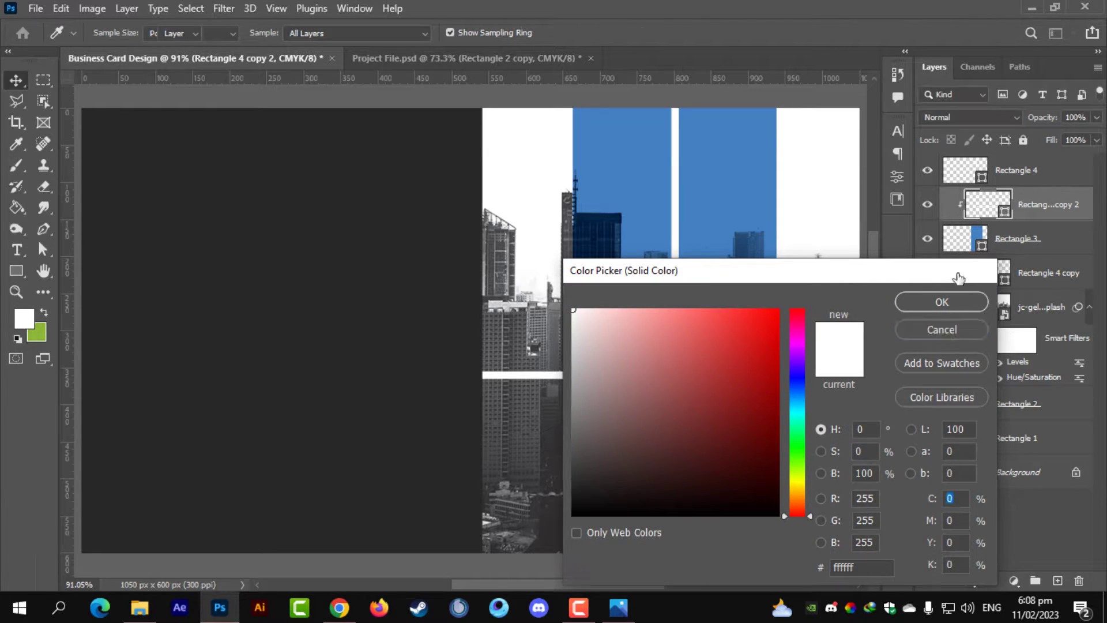
{"action": "left_click", "coordinate": [942, 330]}
{"action": "double_click", "coordinate": [972, 249]}
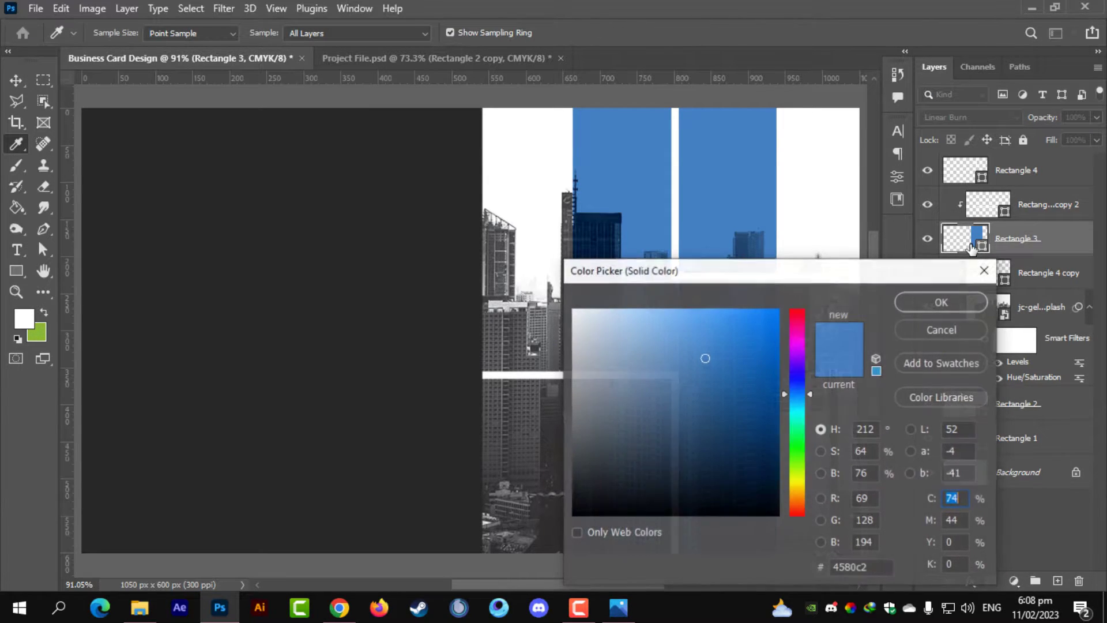
{"action": "double_click", "coordinate": [886, 568]}
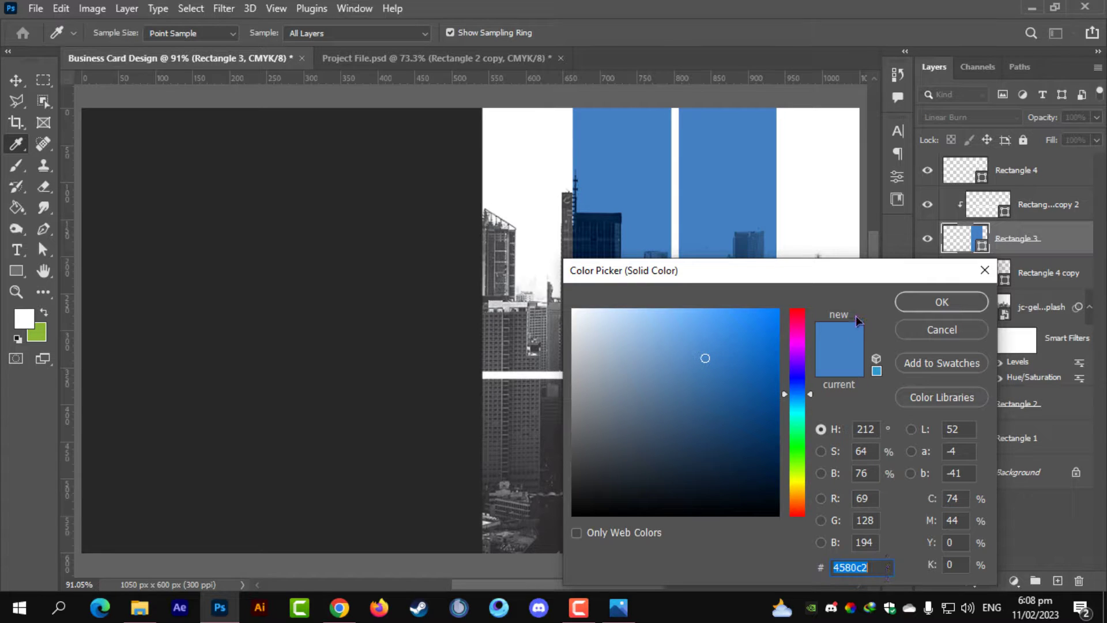
{"action": "left_click", "coordinate": [922, 302]}
Set both Rectangle 4 copy 2 and Rectangle 4 copy to colour #4580c2.
{"action": "left_click", "coordinate": [1001, 199]}
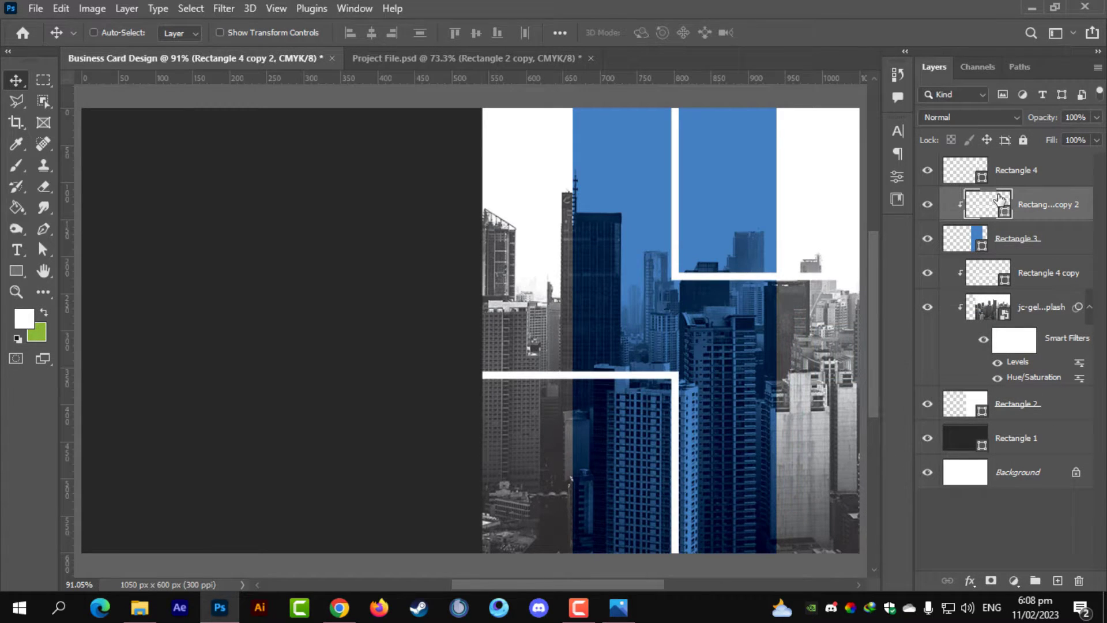
{"action": "double_click", "coordinate": [1001, 199]}
{"action": "double_click", "coordinate": [869, 570]}
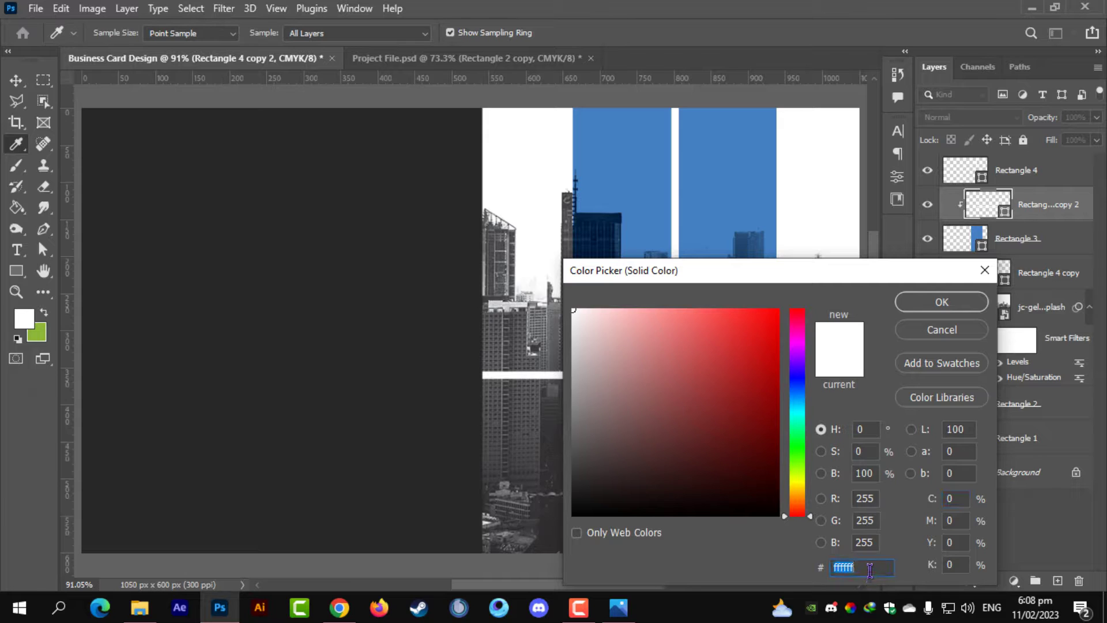
{"action": "type", "text": "4580c2"}
{"action": "left_click", "coordinate": [950, 298]}
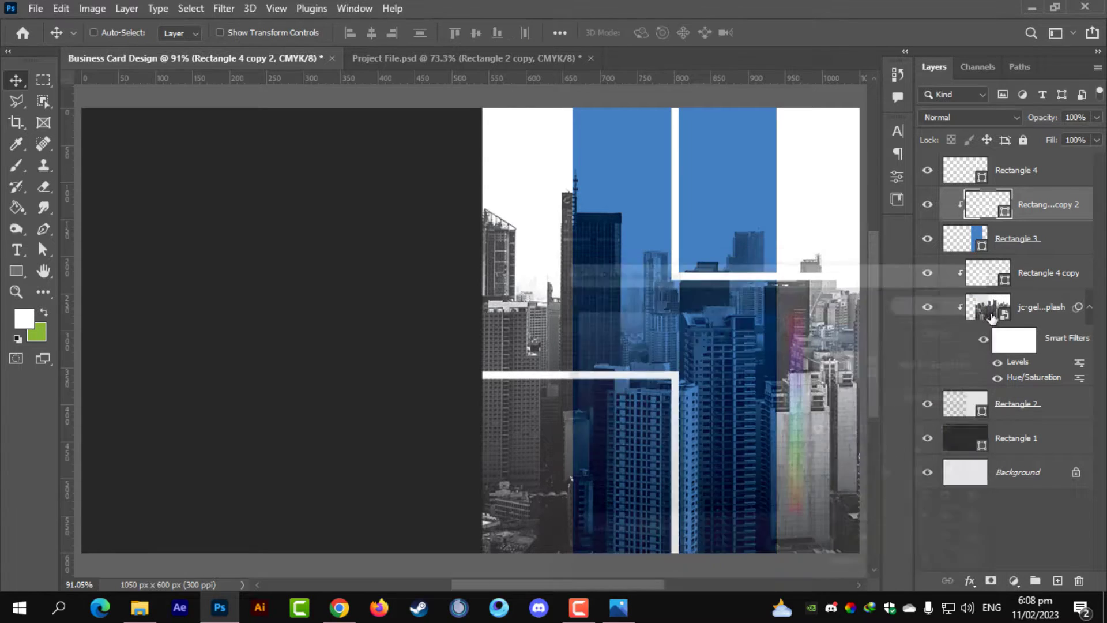
{"action": "double_click", "coordinate": [987, 273]}
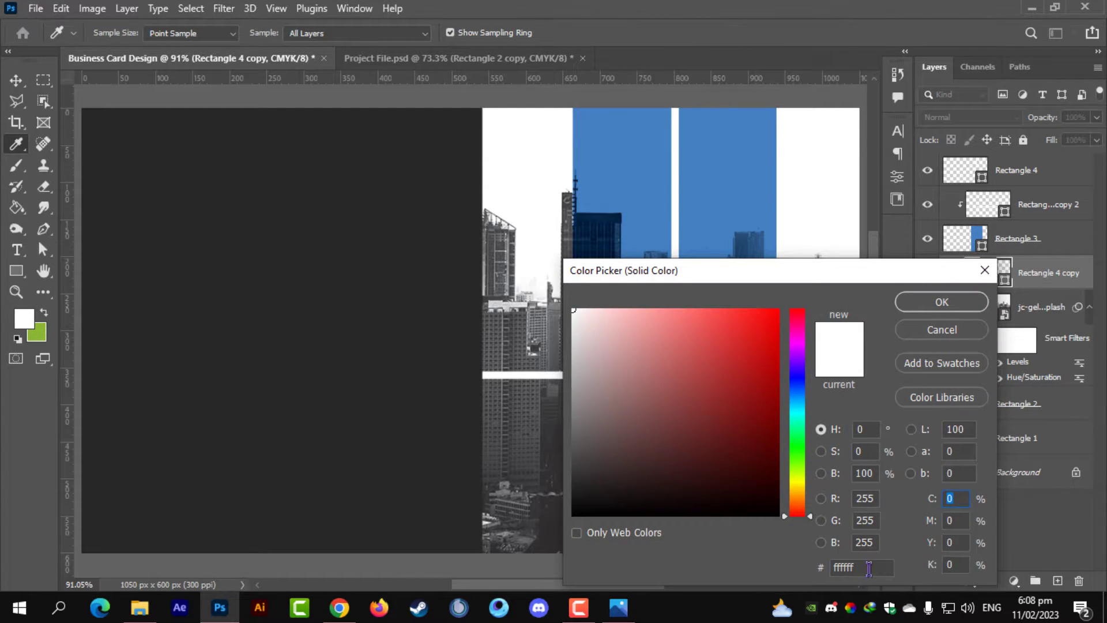
{"action": "type", "text": "4580c2"}
{"action": "left_click", "coordinate": [933, 303]}
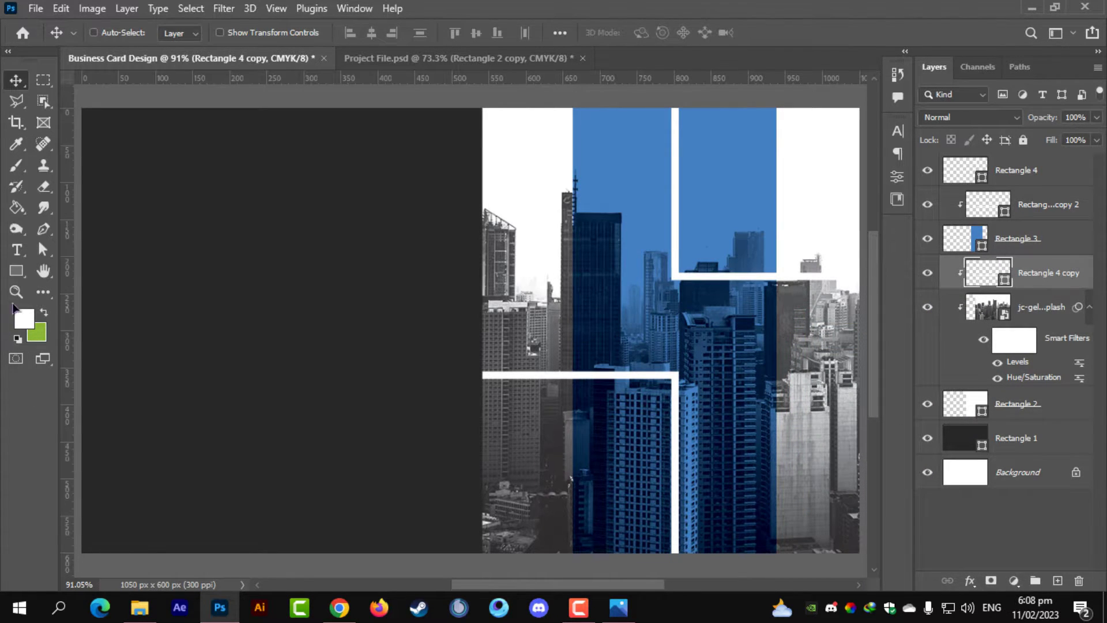
Set the rectangle's stroke colour to #4580c2 in the shape options.
{"action": "left_click", "coordinate": [16, 271]}
{"action": "left_click", "coordinate": [236, 33]}
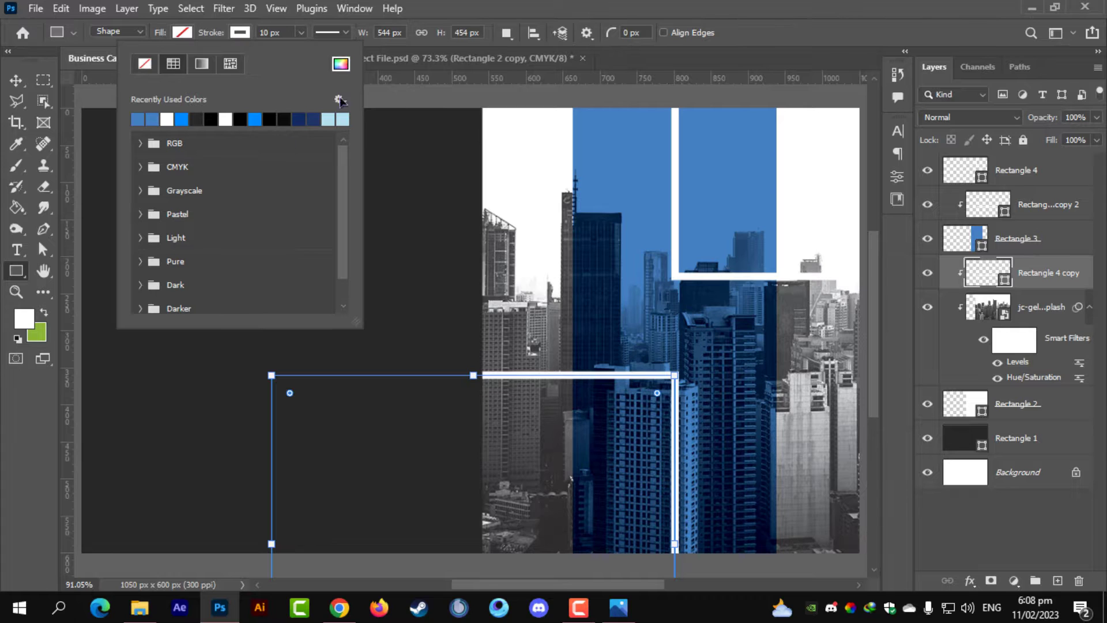
{"action": "left_click", "coordinate": [344, 65]}
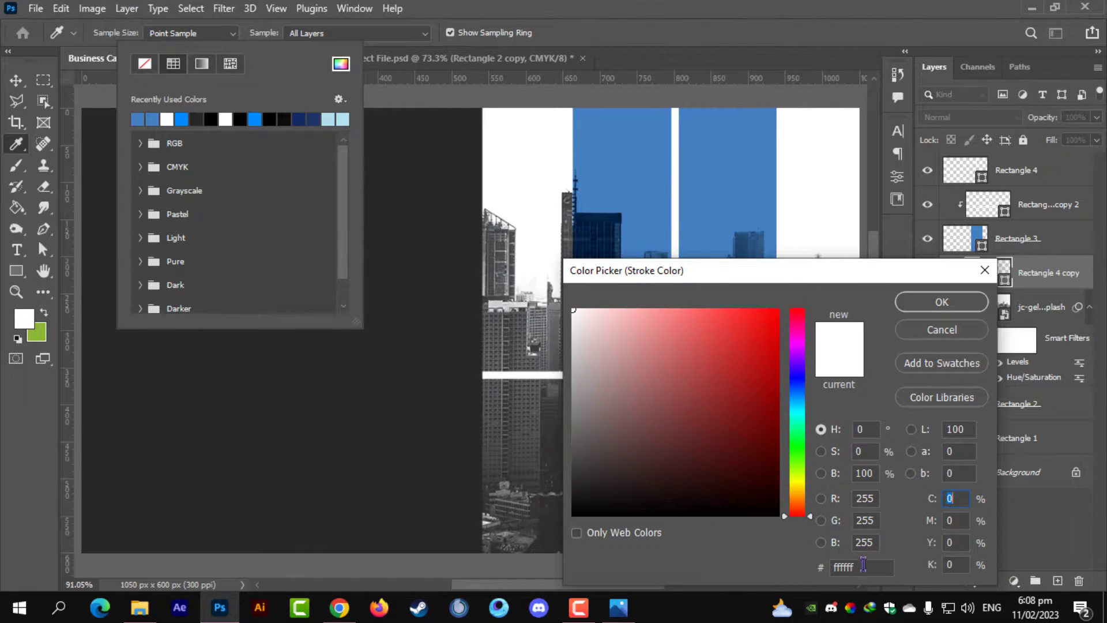
{"action": "double_click", "coordinate": [863, 567]}
{"action": "type", "text": "4580c2"}
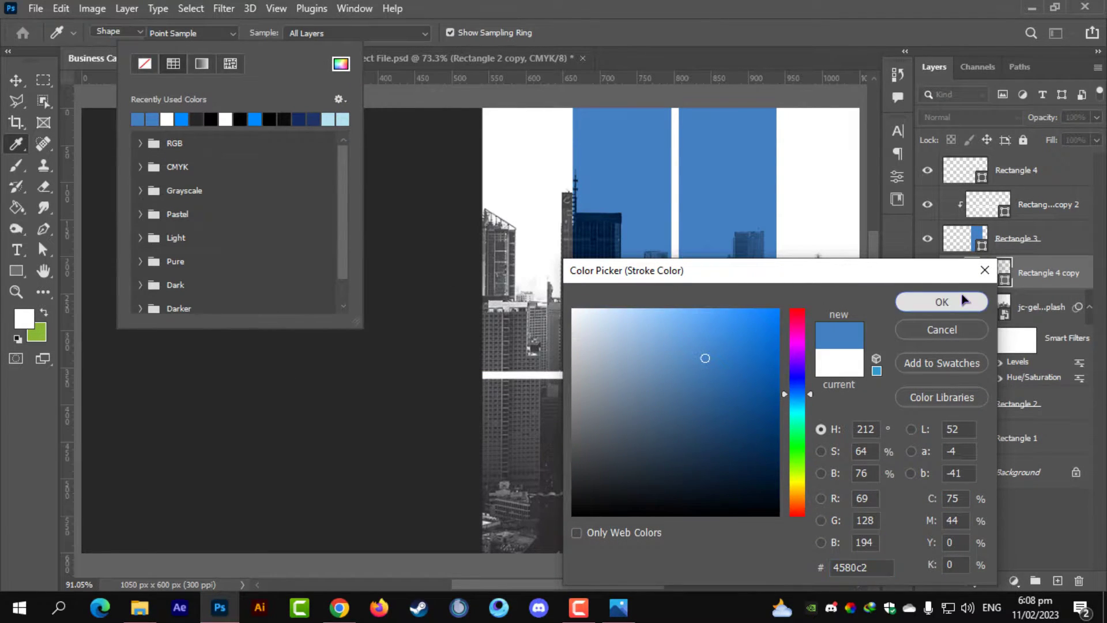
{"action": "left_click", "coordinate": [960, 297]}
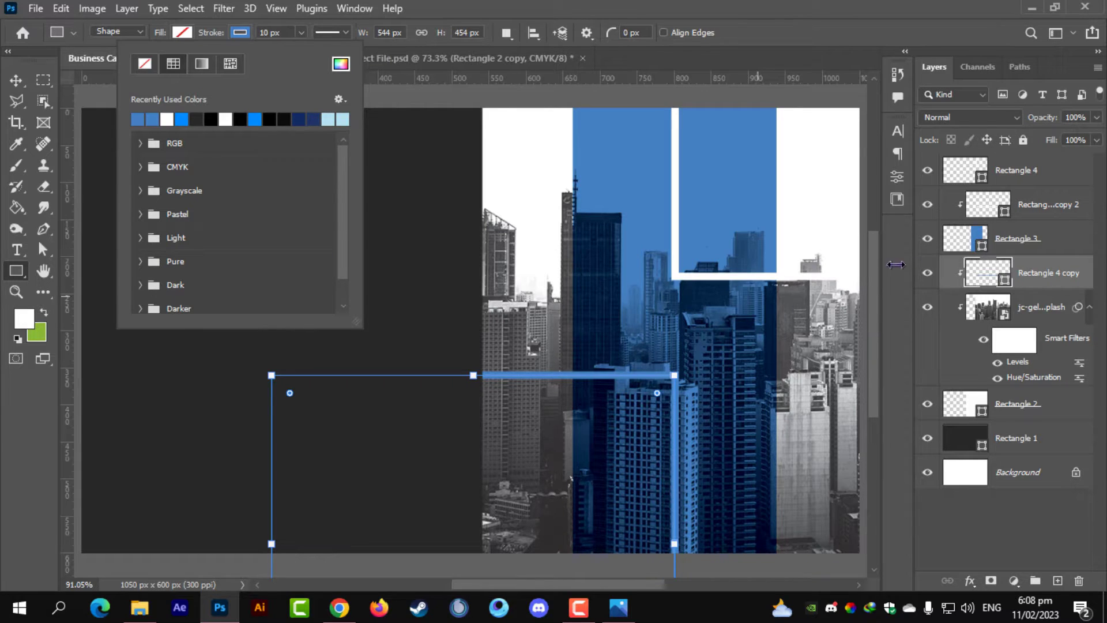
{"action": "left_click", "coordinate": [14, 80]}
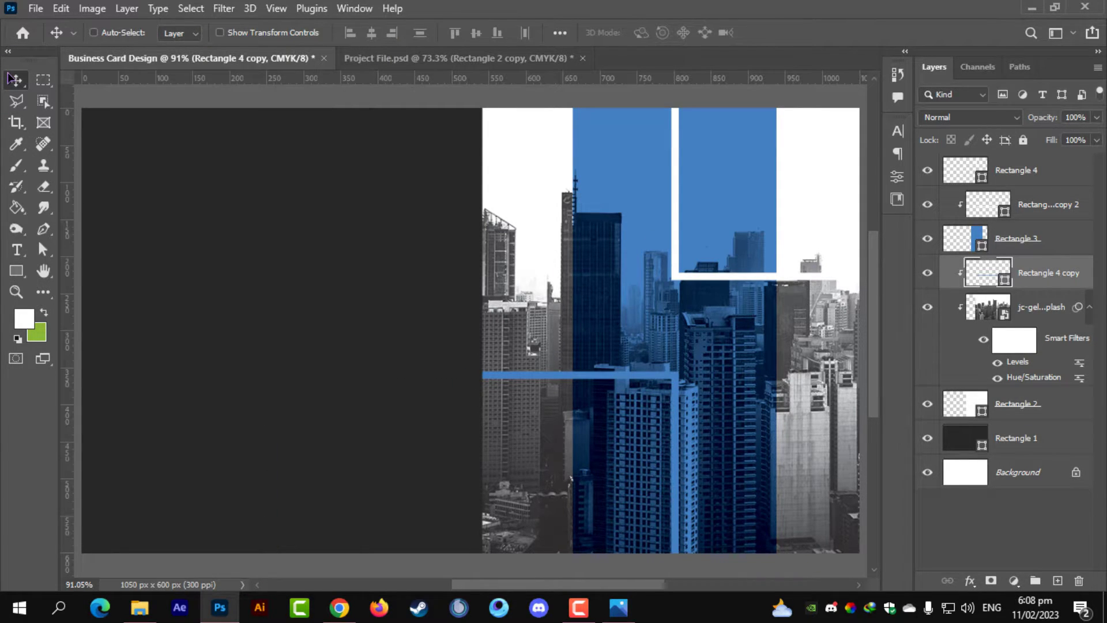
Toggle the visibility of Rectangle 4 copy 2 and Rectangle 4 copy to compare them.
{"action": "left_click", "coordinate": [1000, 205]}
{"action": "left_click", "coordinate": [928, 205]}
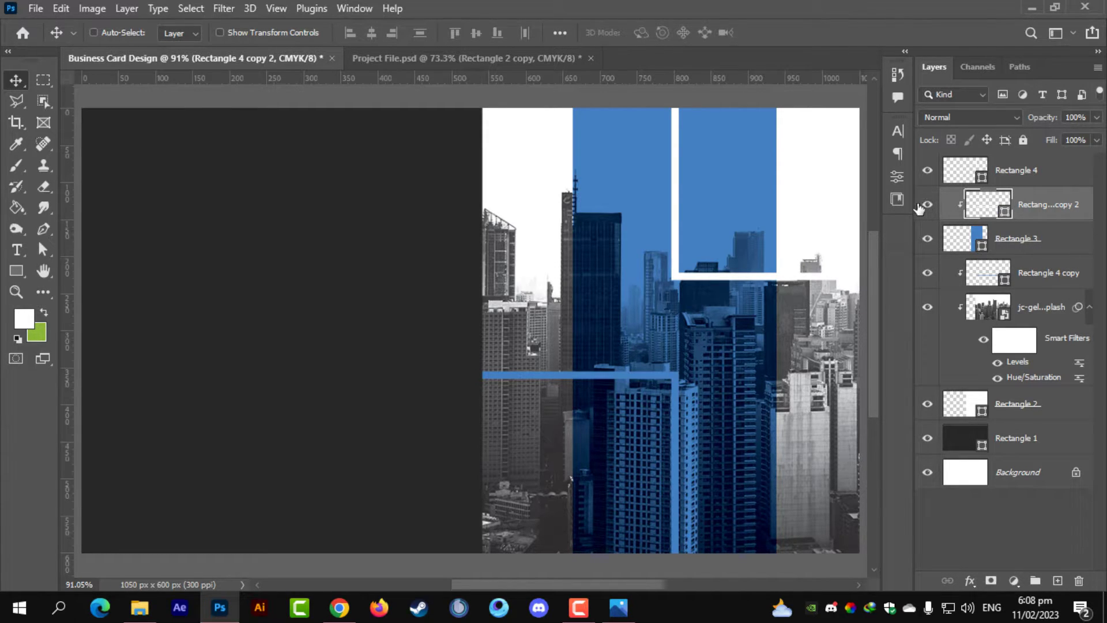
{"action": "left_click", "coordinate": [928, 205]}
{"action": "left_click", "coordinate": [921, 205]}
{"action": "left_click", "coordinate": [926, 205]}
{"action": "left_click", "coordinate": [1038, 275]}
{"action": "left_click", "coordinate": [929, 274]}
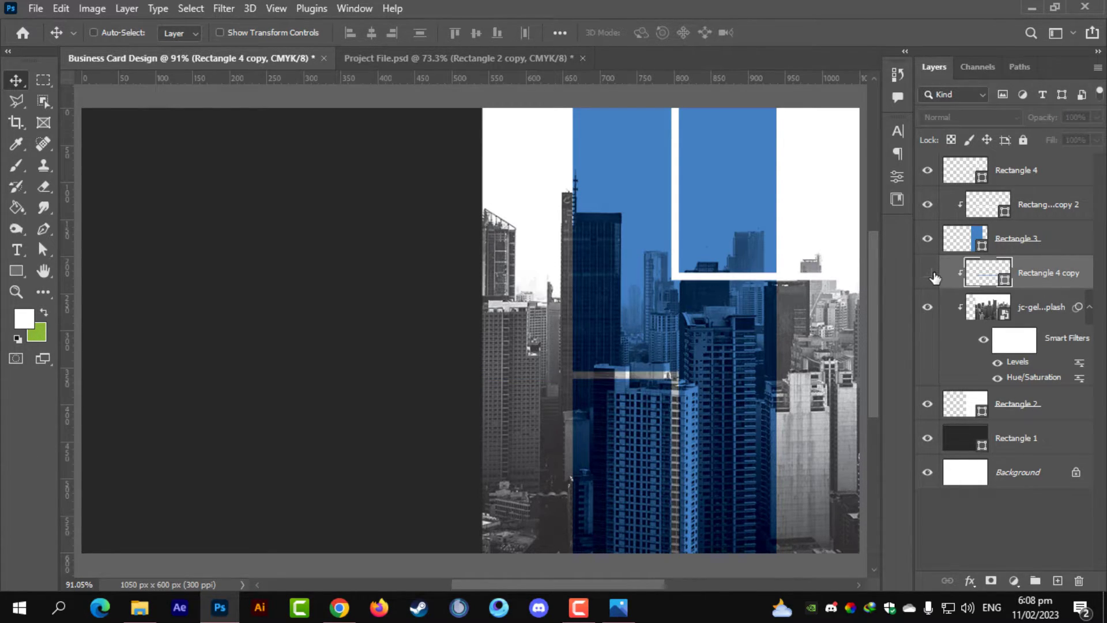
{"action": "left_click", "coordinate": [930, 275]}
Zoom out and drag the Logo group into the card onto the dark left half.
{"action": "key", "text": "ctrl"}
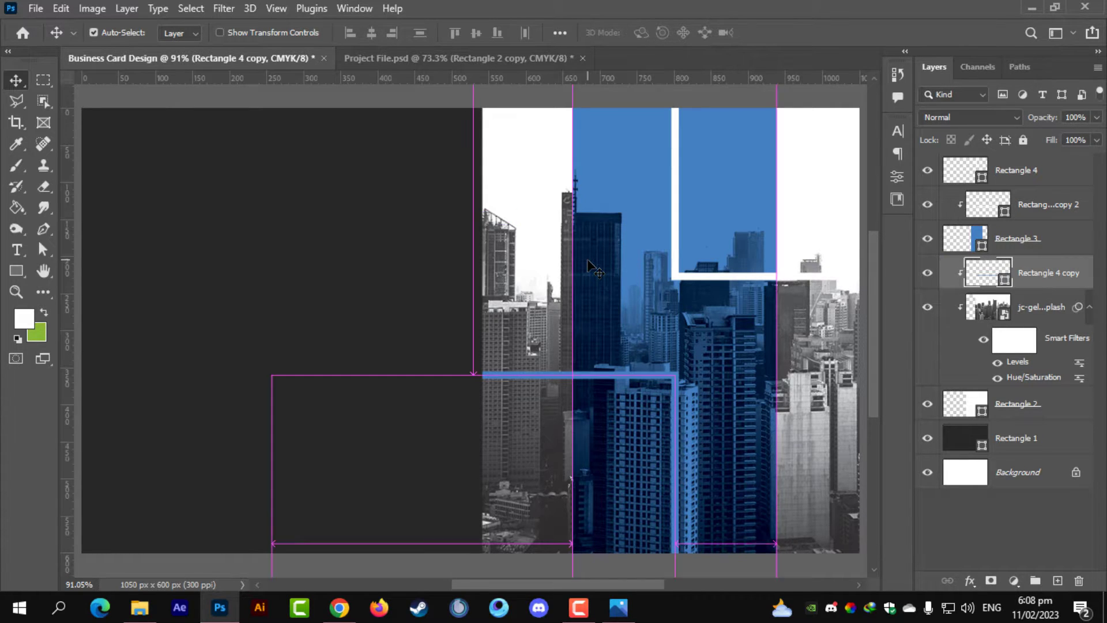
{"action": "scroll", "coordinate": [655, 381], "scroll_direction": "down", "scroll_amount": 3}
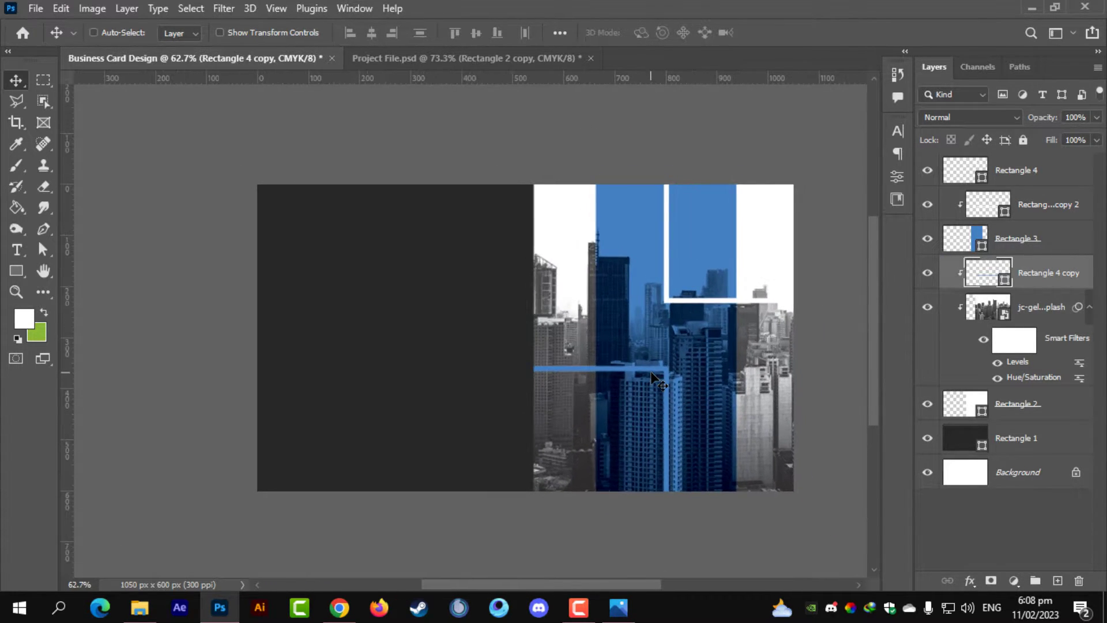
{"action": "key", "text": "ctrl"}
{"action": "scroll", "coordinate": [657, 380], "scroll_direction": "down", "scroll_amount": 1}
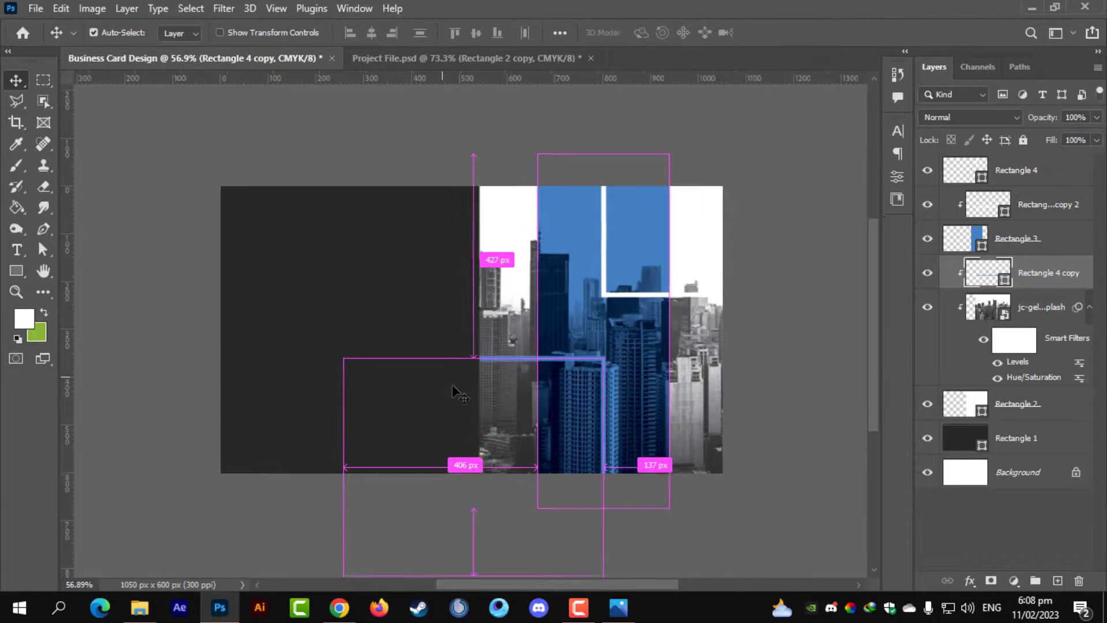
{"action": "scroll", "coordinate": [459, 395], "scroll_direction": "up", "scroll_amount": 2}
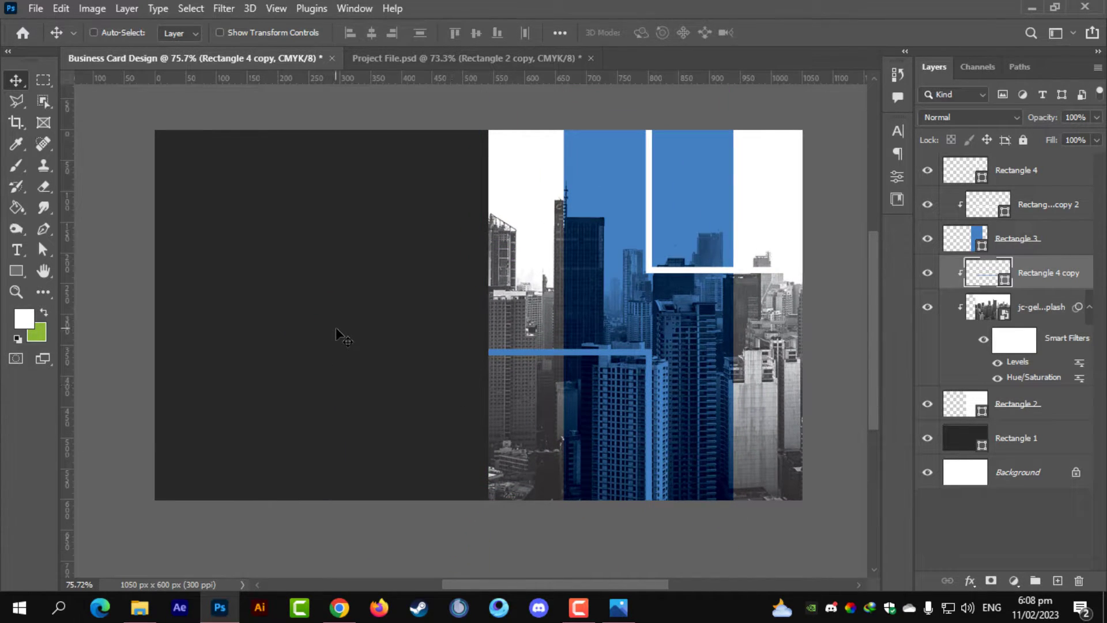
{"action": "left_click_drag", "start_coordinate": [344, 338], "coordinate": [316, 314]}
{"action": "key", "text": "ctrl+t"}
Centre the logo vertically on the card and enlarge it.
{"action": "key", "text": "Return"}
{"action": "key", "text": "ctrl+a"}
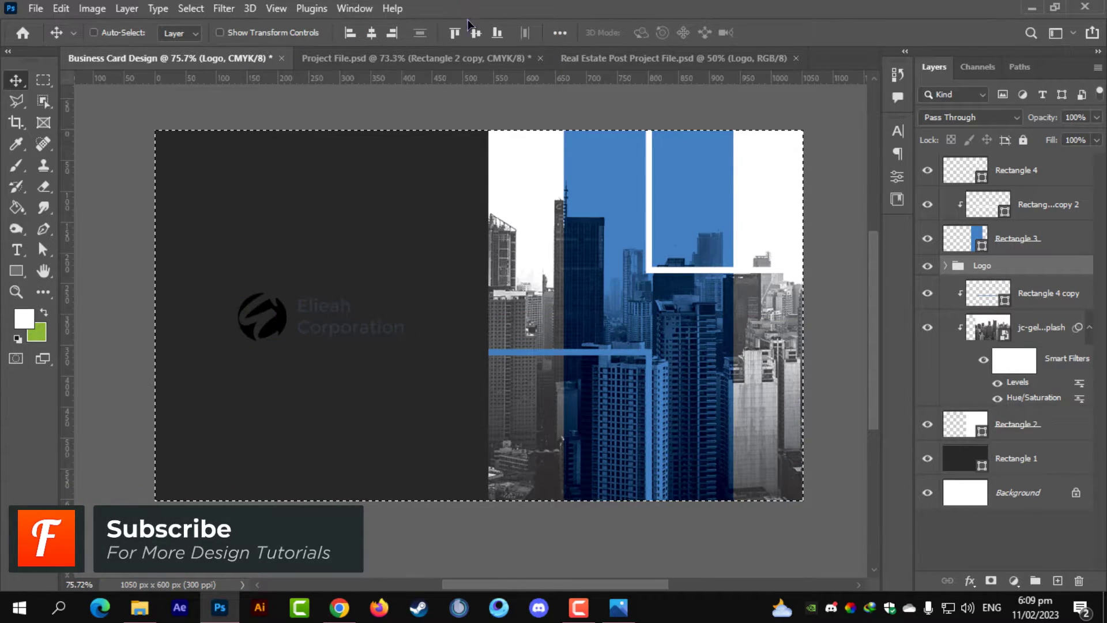
{"action": "left_click", "coordinate": [475, 35]}
{"action": "key", "text": "ctrl+t"}
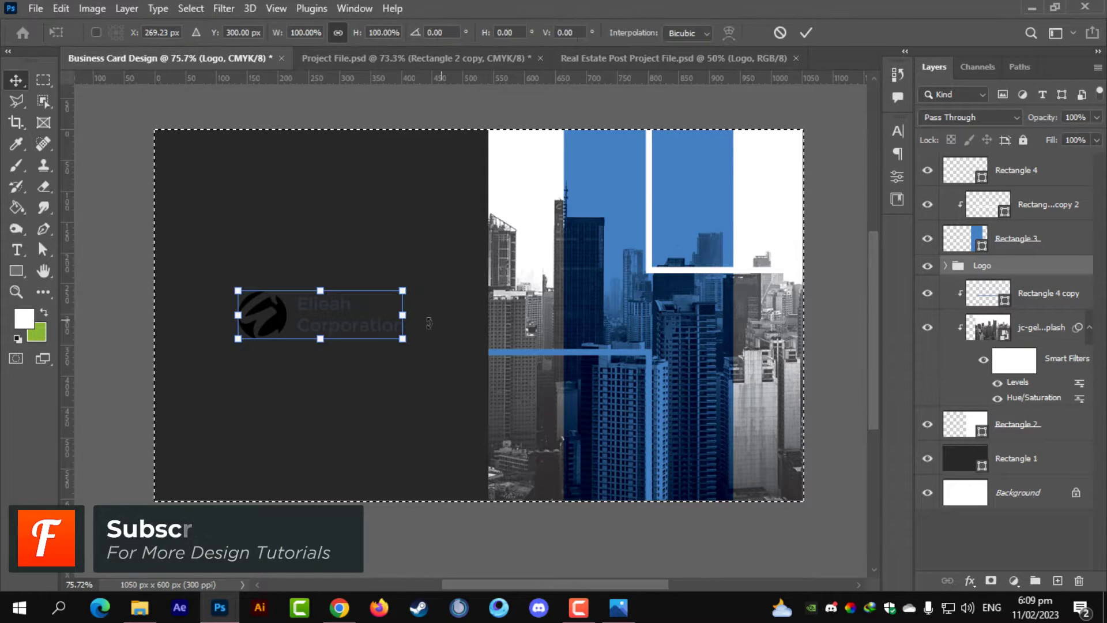
{"action": "left_click_drag", "start_coordinate": [414, 325], "coordinate": [444, 331]}
{"action": "key", "text": "Return"}
{"action": "key", "text": "ctrl+d"}
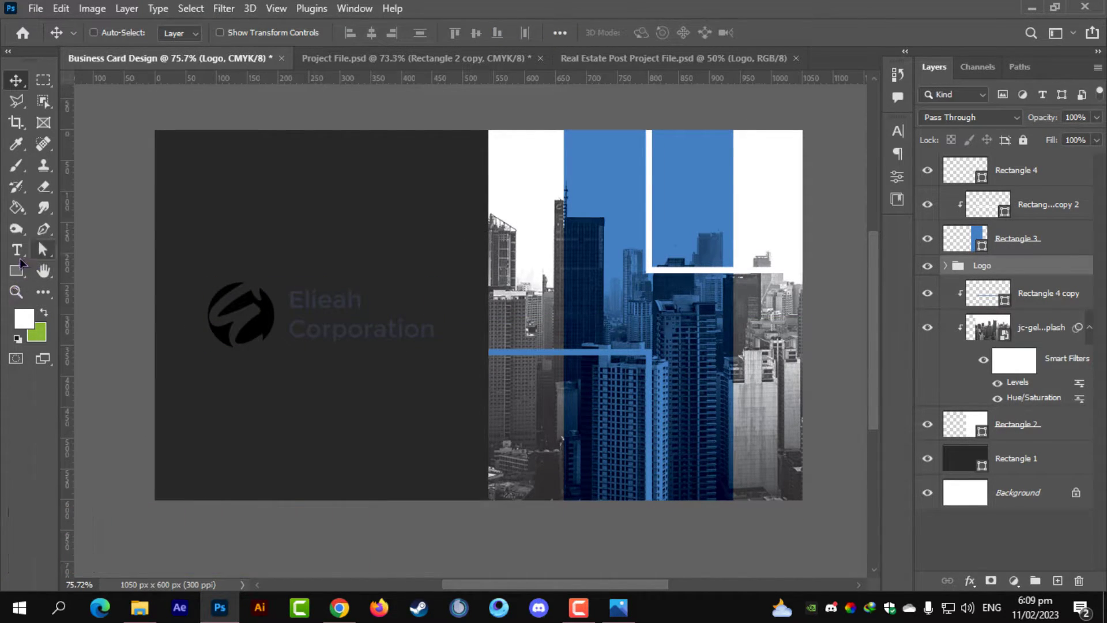
Make the Elieah Corporation text white.
{"action": "left_click", "coordinate": [16, 250]}
{"action": "left_click", "coordinate": [315, 294]}
{"action": "key", "text": "ctrl+a"}
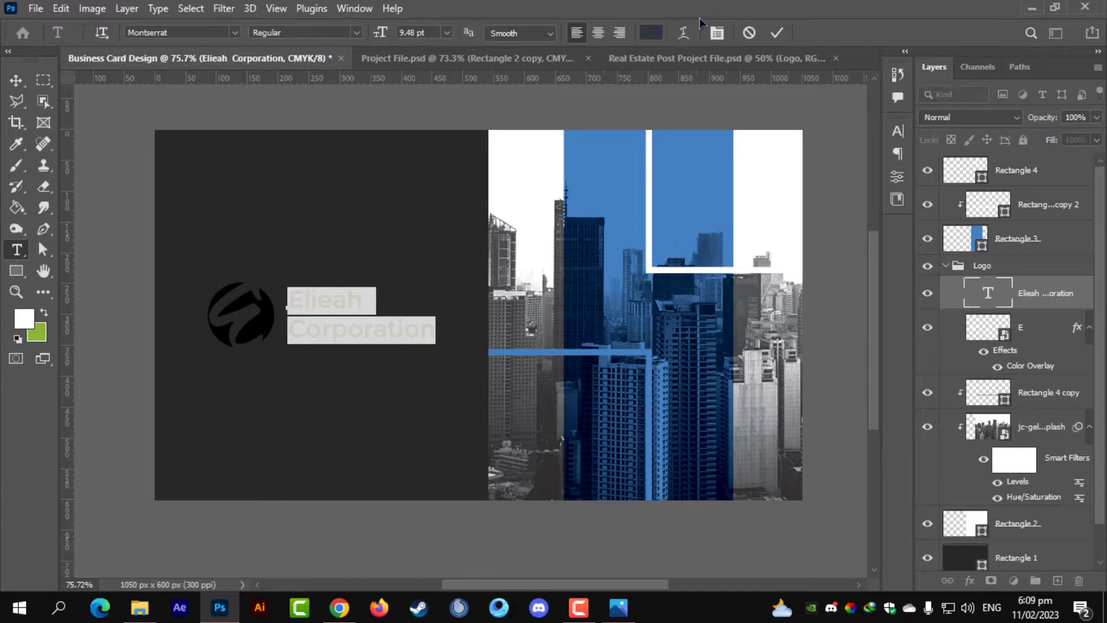
{"action": "left_click", "coordinate": [651, 33]}
{"action": "left_click_drag", "start_coordinate": [673, 321], "coordinate": [408, 255]}
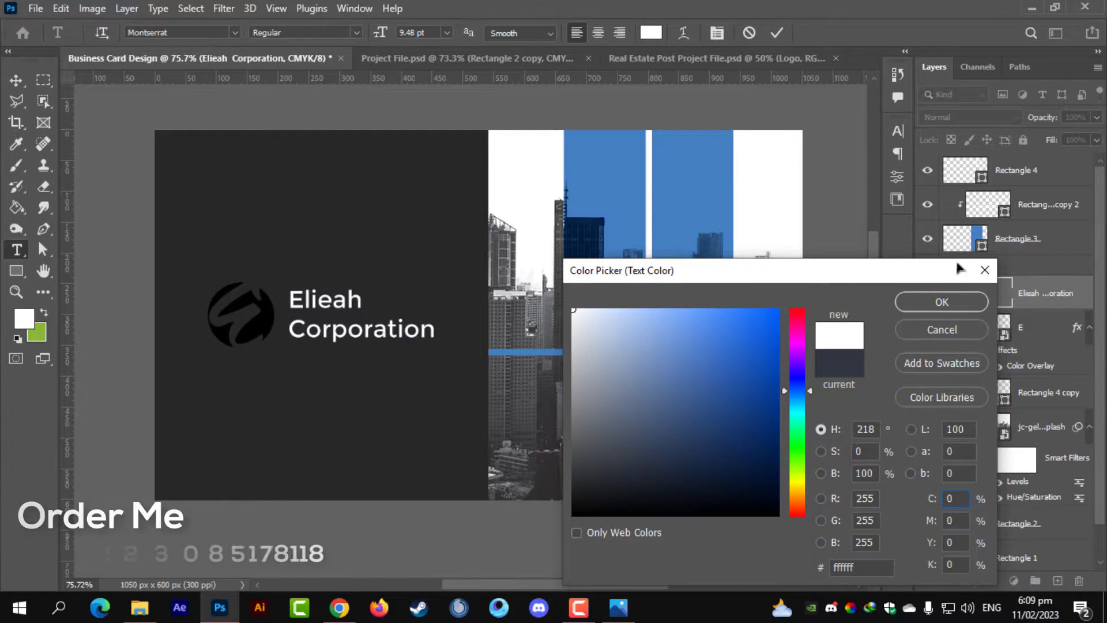
{"action": "left_click", "coordinate": [942, 302]}
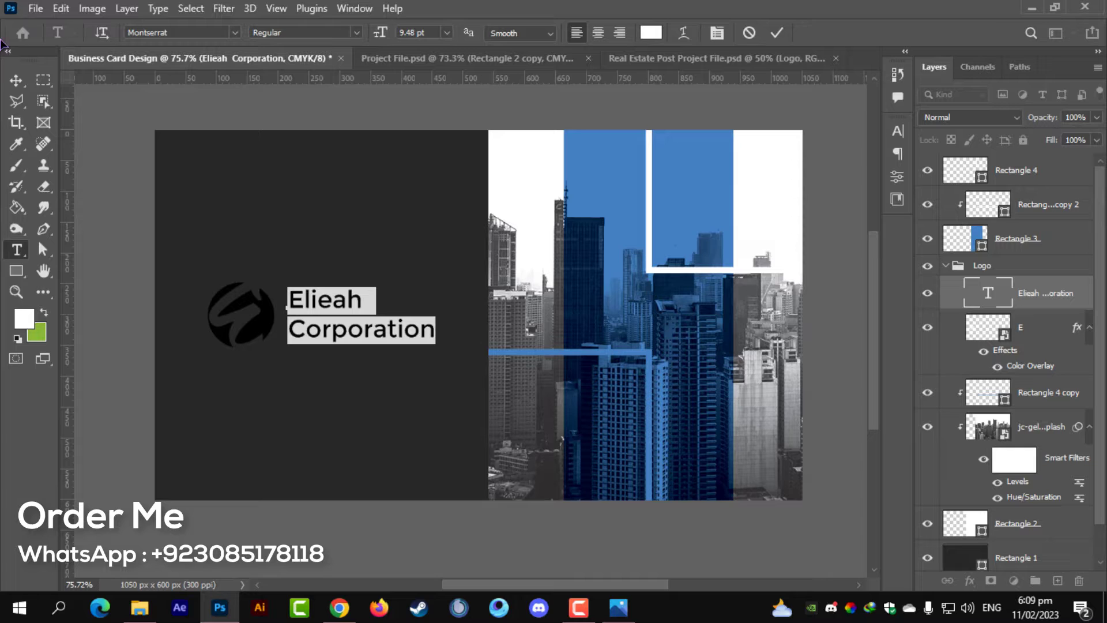
{"action": "left_click", "coordinate": [16, 78]}
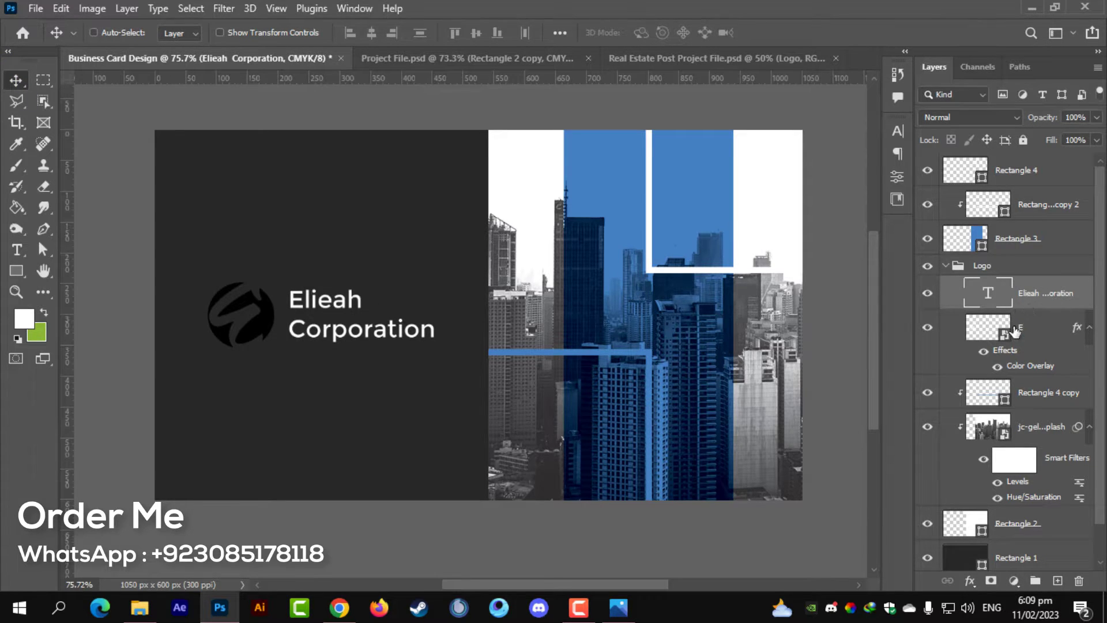
Set the logo mark E's Color Overlay to blue #4580c2.
{"action": "left_click", "coordinate": [1029, 368]}
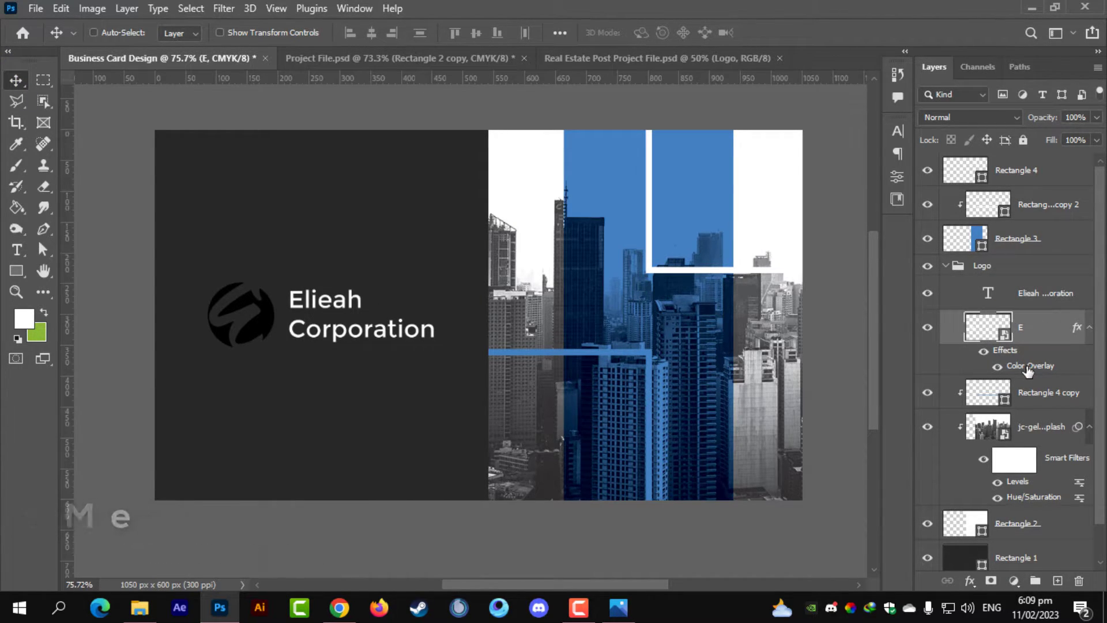
{"action": "double_click", "coordinate": [1028, 367]}
{"action": "left_click", "coordinate": [411, 153]}
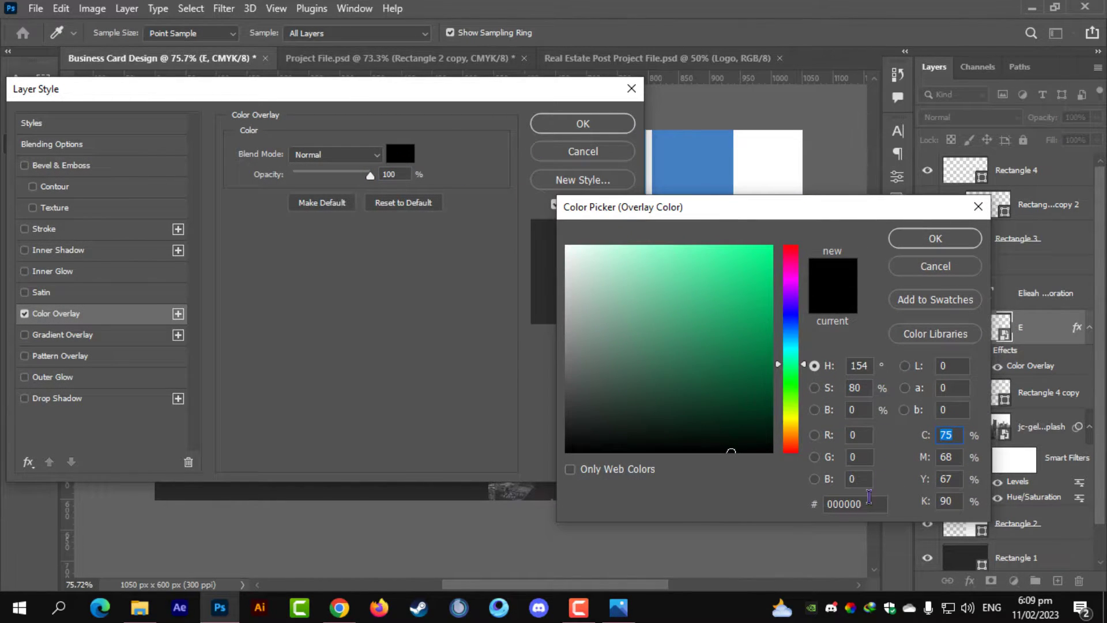
{"action": "left_click", "coordinate": [864, 504]}
{"action": "type", "text": "4580c2"}
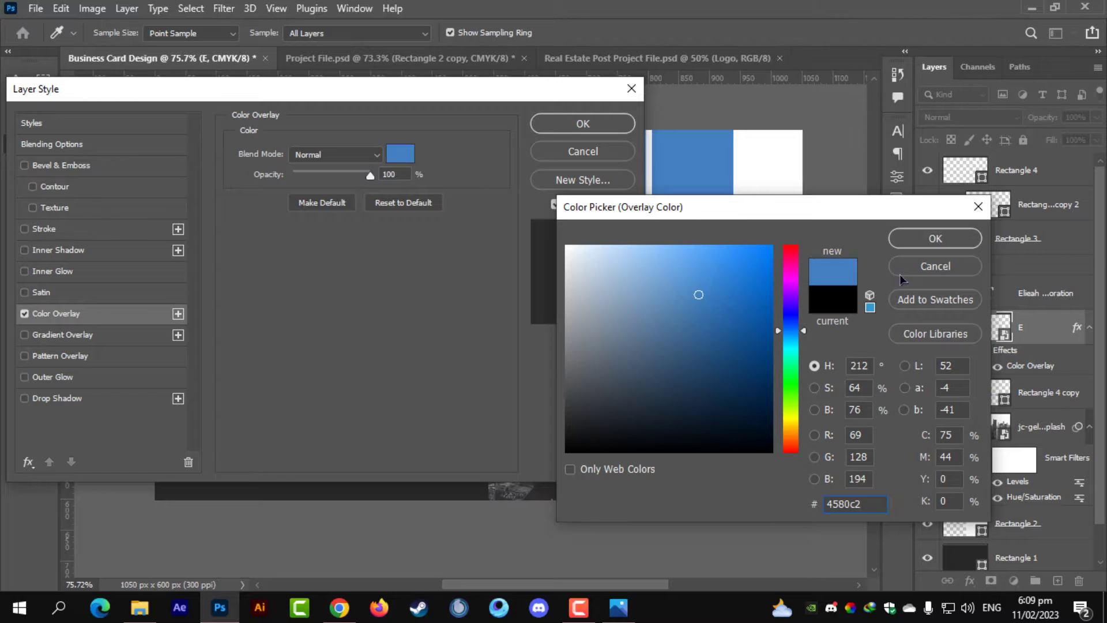
{"action": "left_click", "coordinate": [935, 238]}
{"action": "left_click", "coordinate": [583, 123]}
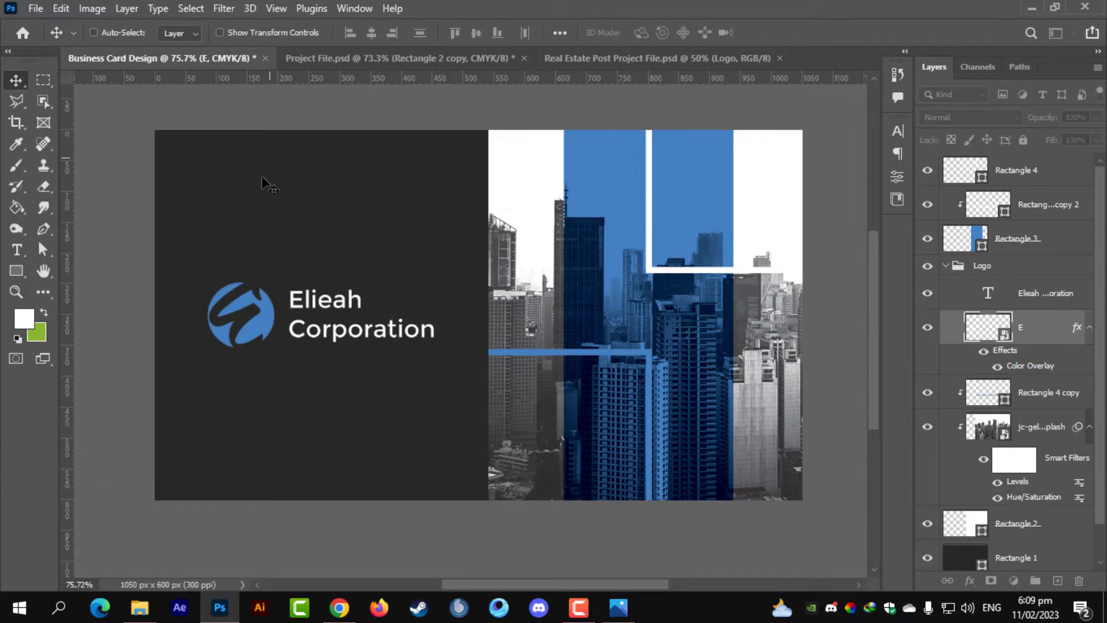
{"action": "scroll", "coordinate": [266, 185], "scroll_direction": "up", "scroll_amount": 3}
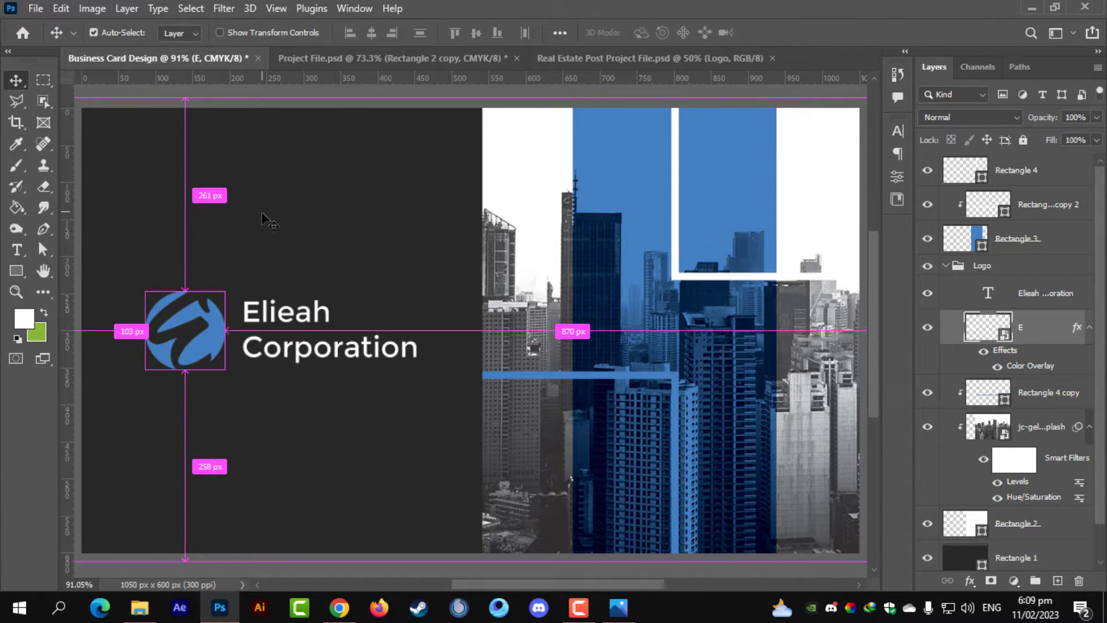
Move the Logo group to the top of the layers and down to the card's lower left.
{"action": "scroll", "coordinate": [267, 219], "scroll_direction": "down", "scroll_amount": 1}
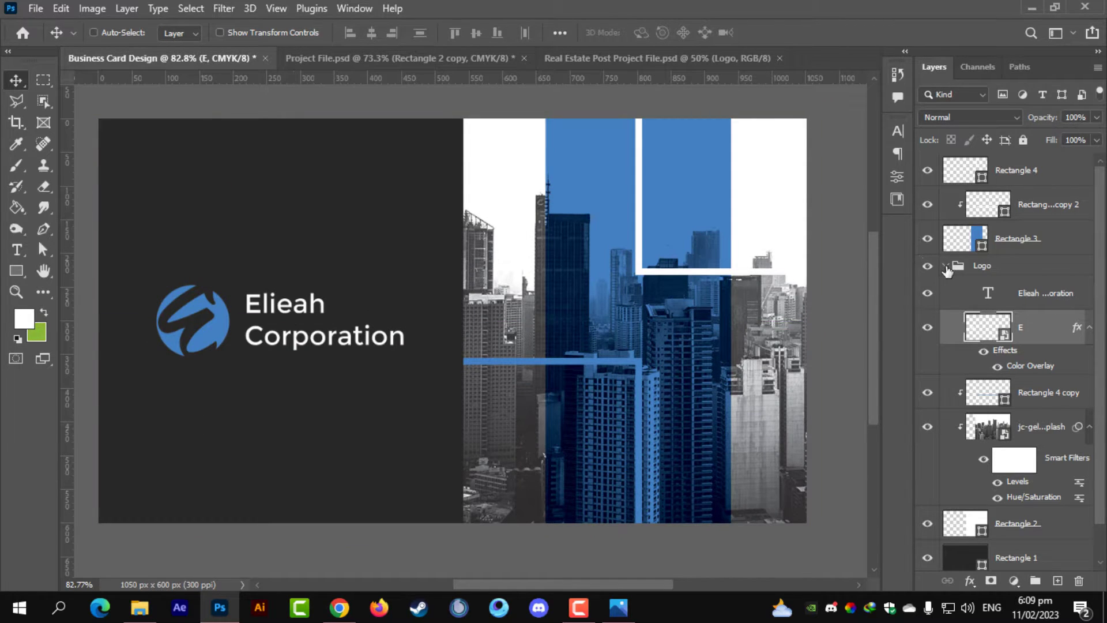
{"action": "left_click", "coordinate": [946, 267]}
{"action": "left_click_drag", "start_coordinate": [1001, 270], "coordinate": [1011, 157]}
{"action": "key", "text": "ctrl+t"}
{"action": "mouse_move", "coordinate": [335, 324]}
{"action": "left_mouse_down"}
{"action": "mouse_move", "coordinate": [348, 242]}
{"action": "mouse_move", "coordinate": [328, 446]}
{"action": "left_mouse_up"}
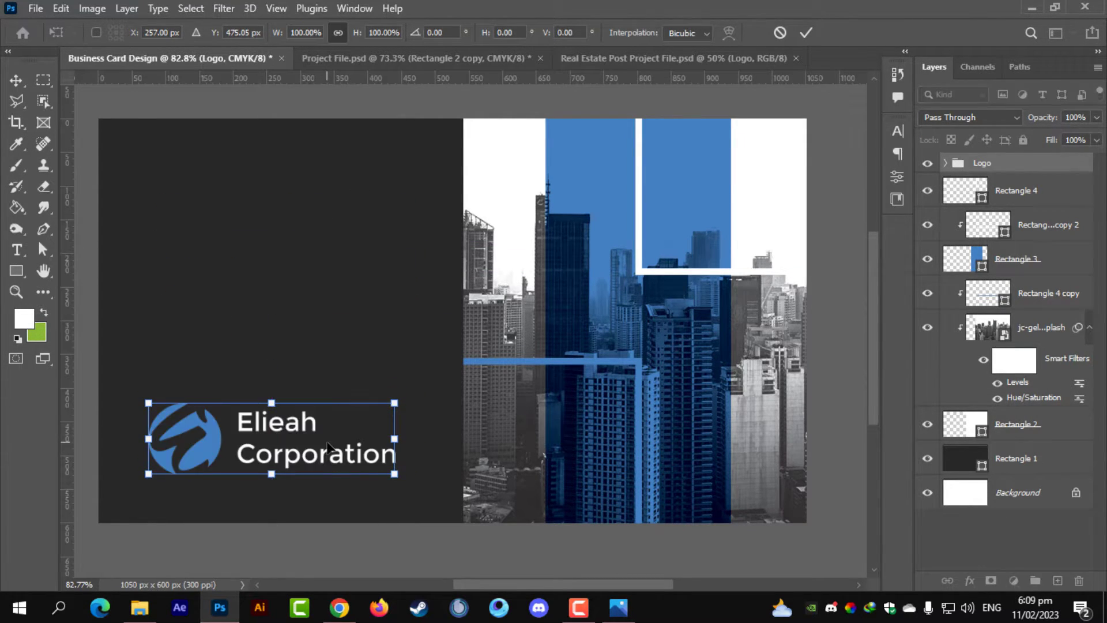
{"action": "key", "text": "Return"}
Paste the TAKE YOUR BUSINESS TO THE NEXT LEVEL headline layers and place them top left.
{"action": "scroll", "coordinate": [329, 448], "scroll_direction": "up", "scroll_amount": 1}
{"action": "scroll", "coordinate": [329, 447], "scroll_direction": "down", "scroll_amount": 1}
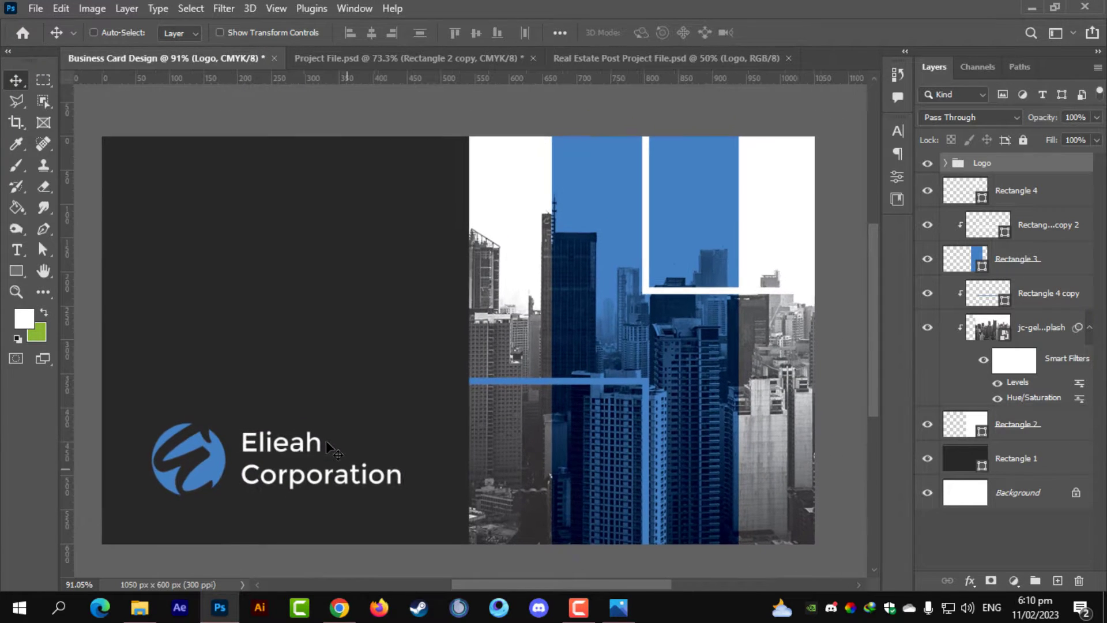
{"action": "key", "text": "ctrl+v"}
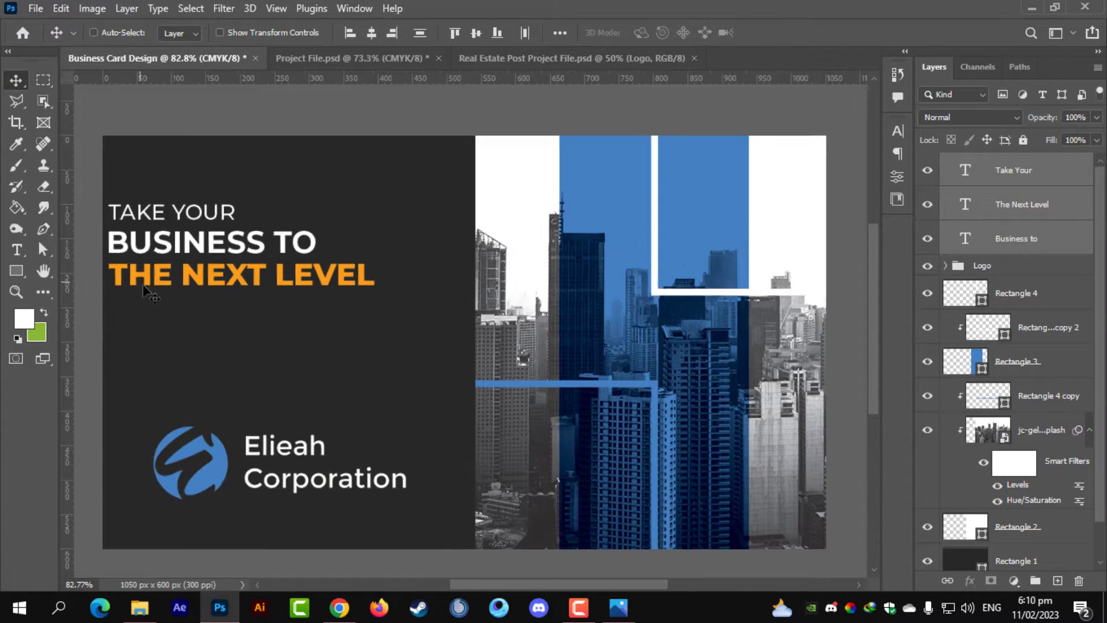
{"action": "scroll", "coordinate": [142, 292], "scroll_direction": "up", "scroll_amount": 2}
{"action": "key", "text": "ctrl+t"}
{"action": "left_click_drag", "start_coordinate": [318, 260], "coordinate": [323, 221]}
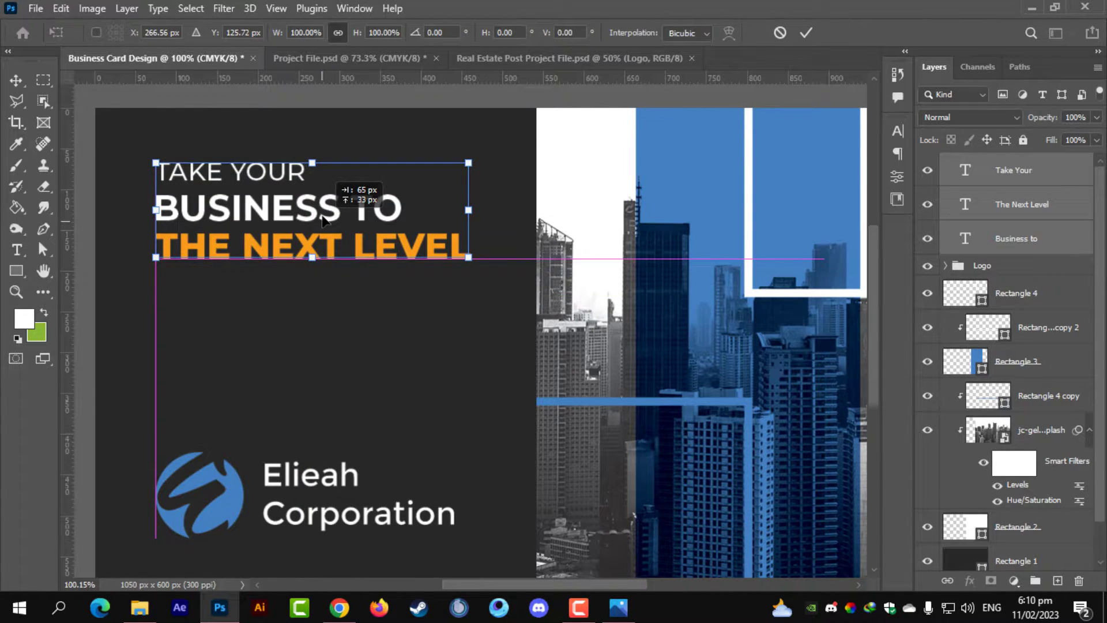
{"action": "key", "text": "Return"}
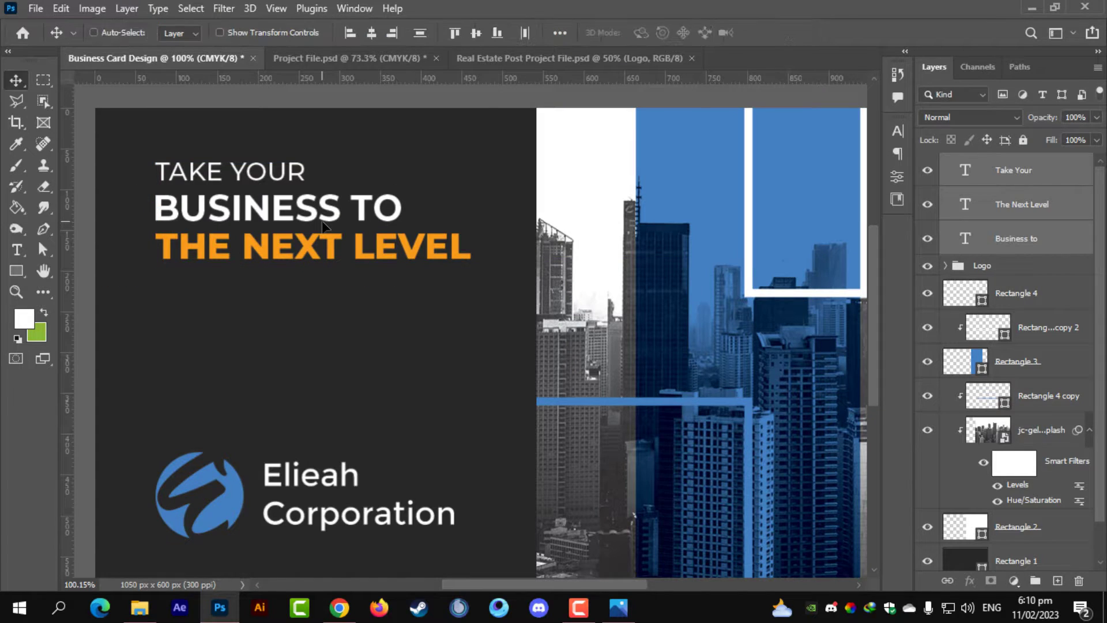
Recolour the THE NEXT LEVEL headline line from orange to a bright blue.
{"action": "left_click", "coordinate": [16, 249]}
{"action": "left_click", "coordinate": [260, 254]}
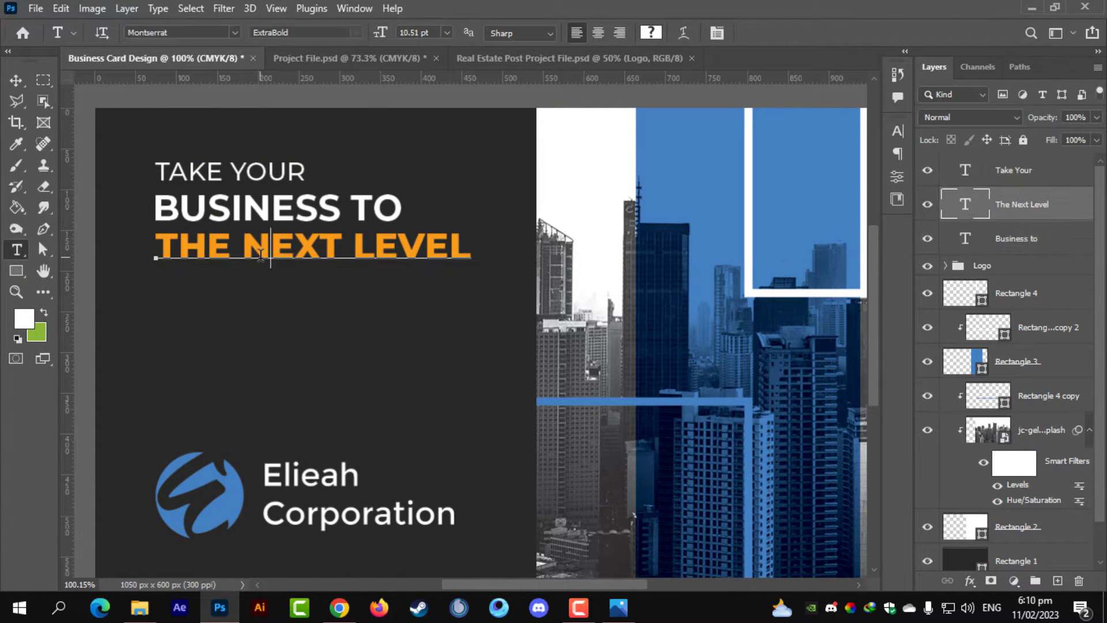
{"action": "key", "text": "ctrl+a"}
{"action": "left_click", "coordinate": [651, 32]}
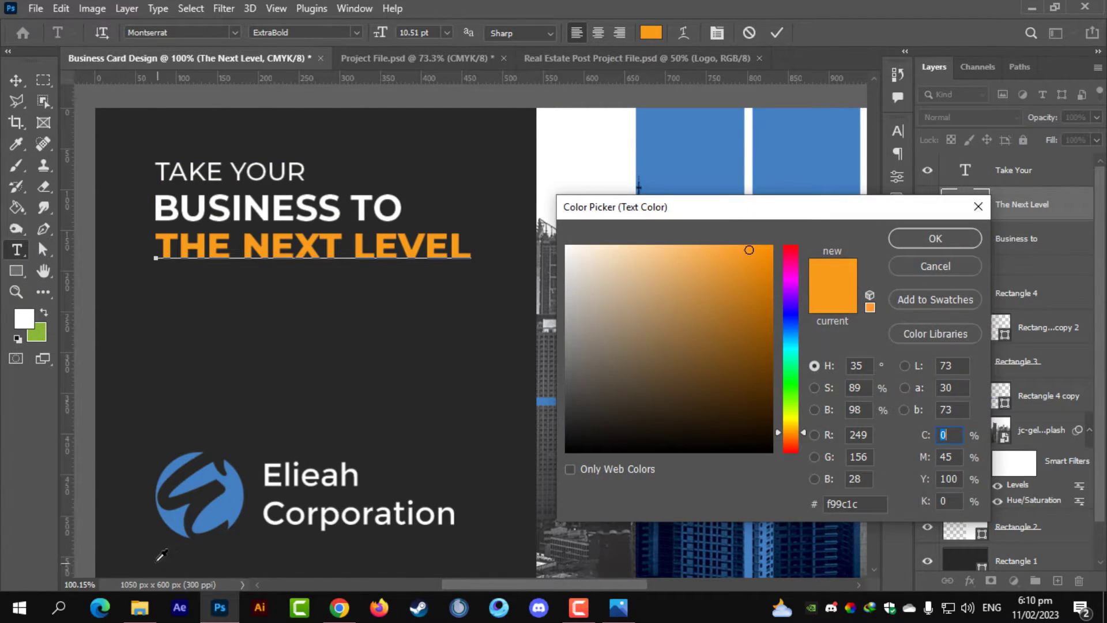
{"action": "left_click_drag", "start_coordinate": [795, 341], "coordinate": [797, 327]}
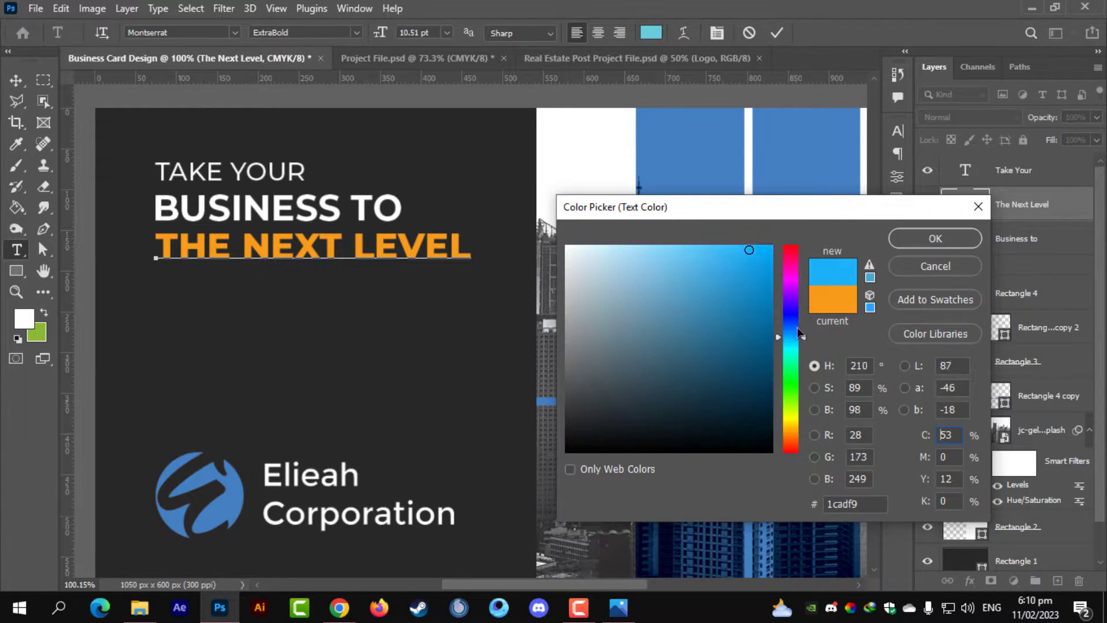
{"action": "left_click_drag", "start_coordinate": [750, 249], "coordinate": [857, 202]}
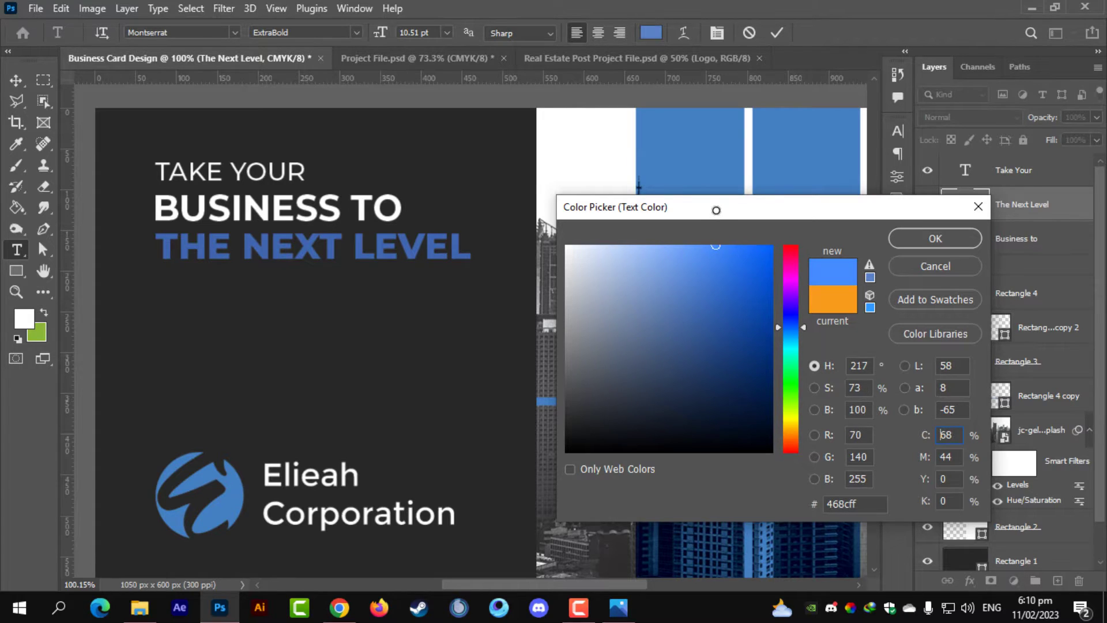
{"action": "left_click_drag", "start_coordinate": [718, 251], "coordinate": [779, 239]}
{"action": "left_click_drag", "start_coordinate": [796, 350], "coordinate": [801, 334]}
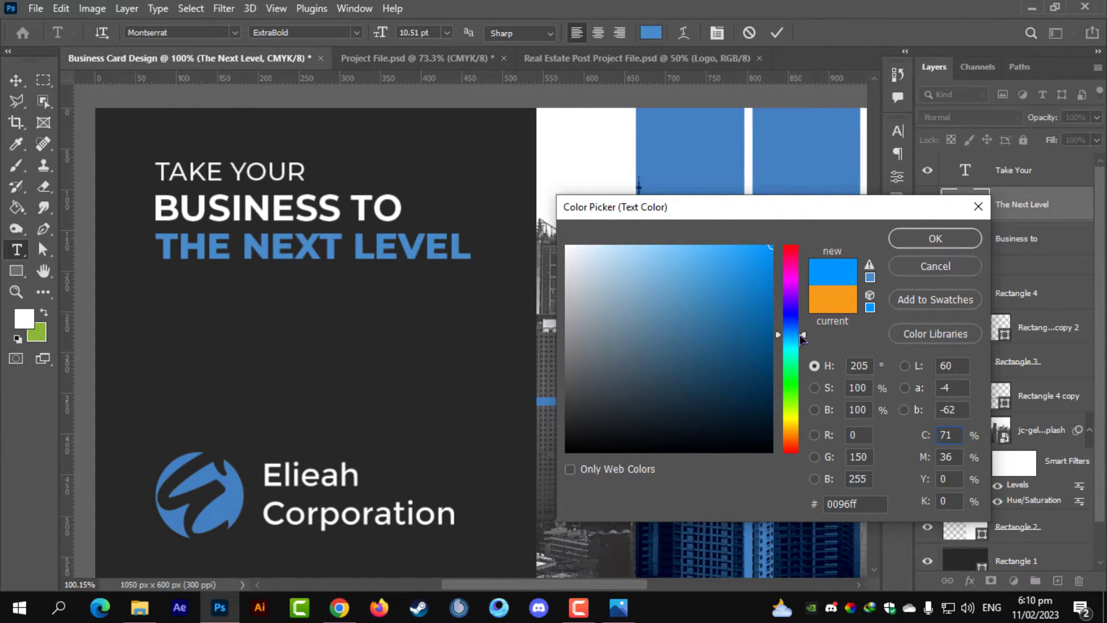
{"action": "left_click_drag", "start_coordinate": [801, 334], "coordinate": [795, 335]}
{"action": "left_click", "coordinate": [907, 246]}
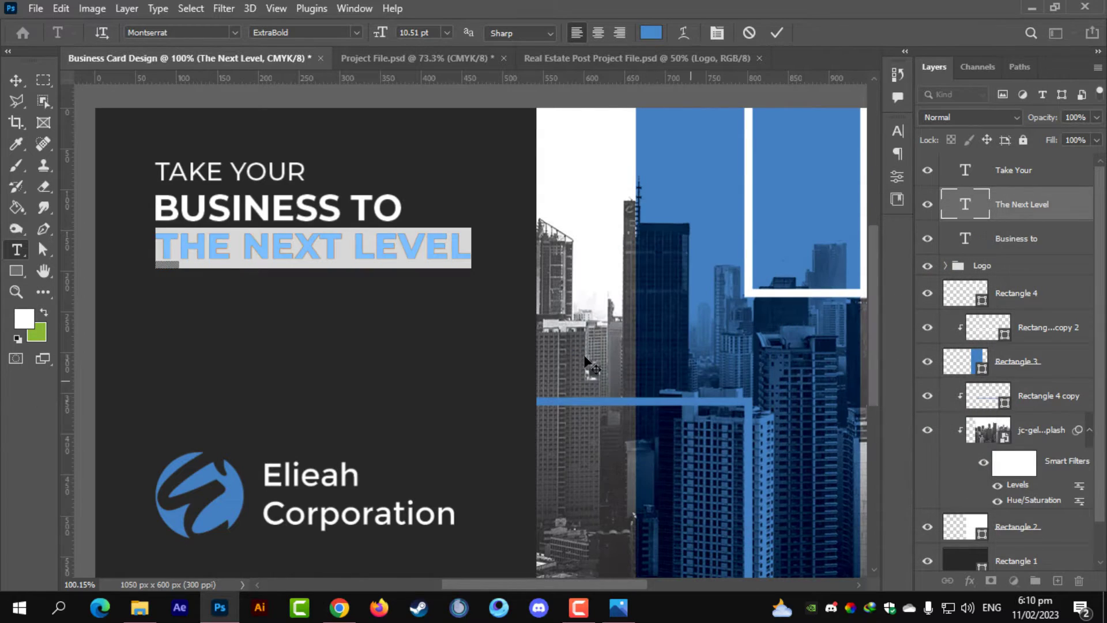
Check the headline's blue hex value, then select the Business to text layer.
{"action": "left_click", "coordinate": [651, 32]}
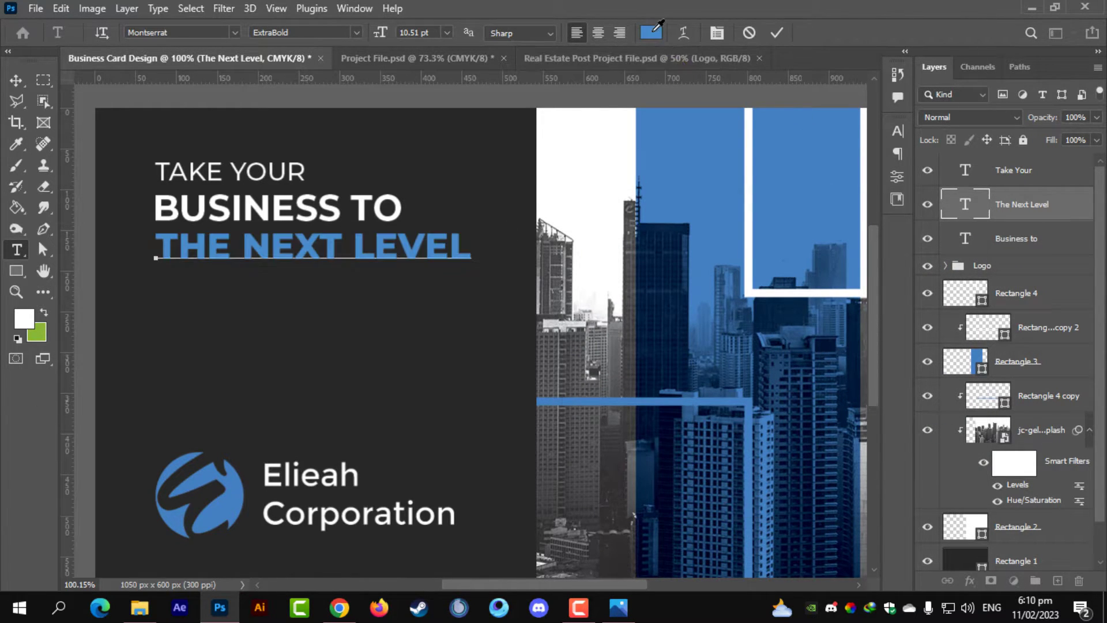
{"action": "double_click", "coordinate": [872, 502]}
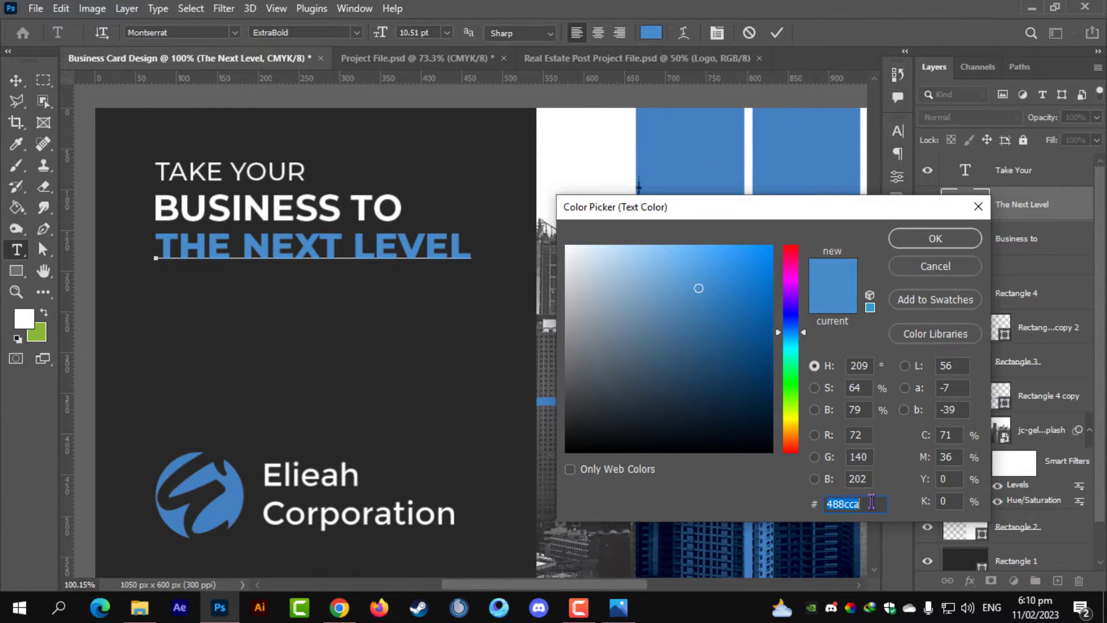
{"action": "left_click", "coordinate": [918, 241]}
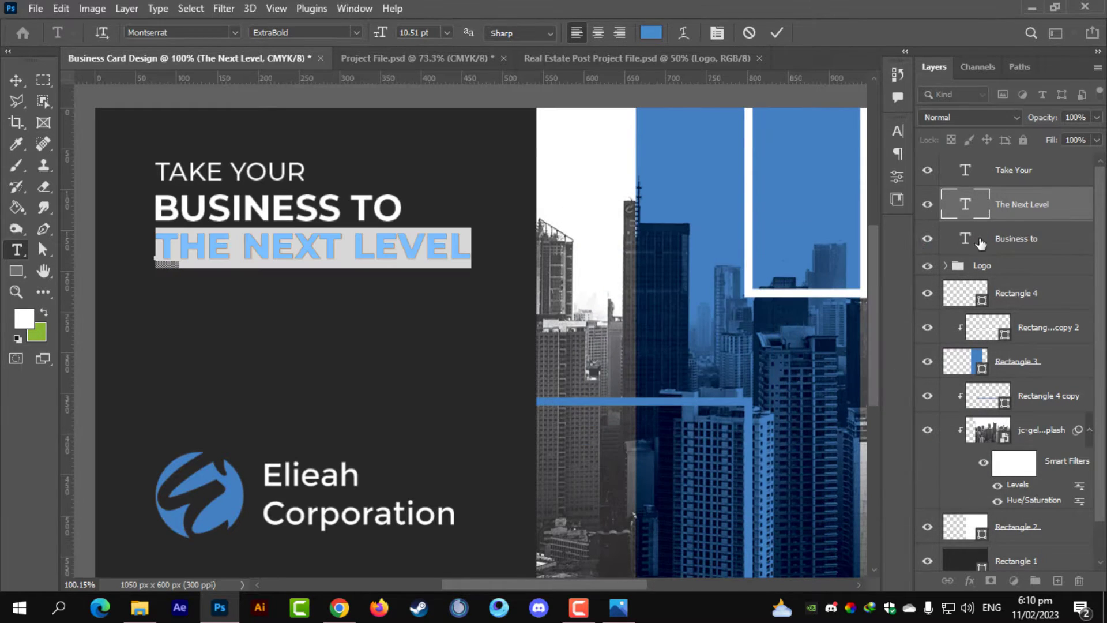
{"action": "left_click", "coordinate": [1017, 239]}
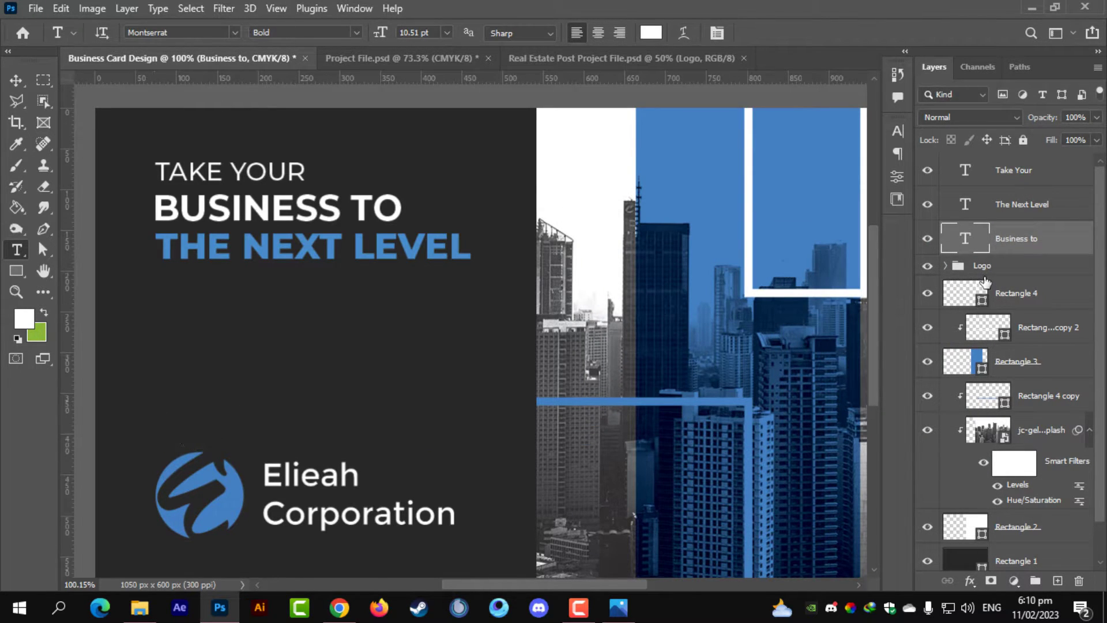
Review the E mark's Color Overlay in the Logo group, keeping it at 4480c2.
{"action": "left_click", "coordinate": [945, 266]}
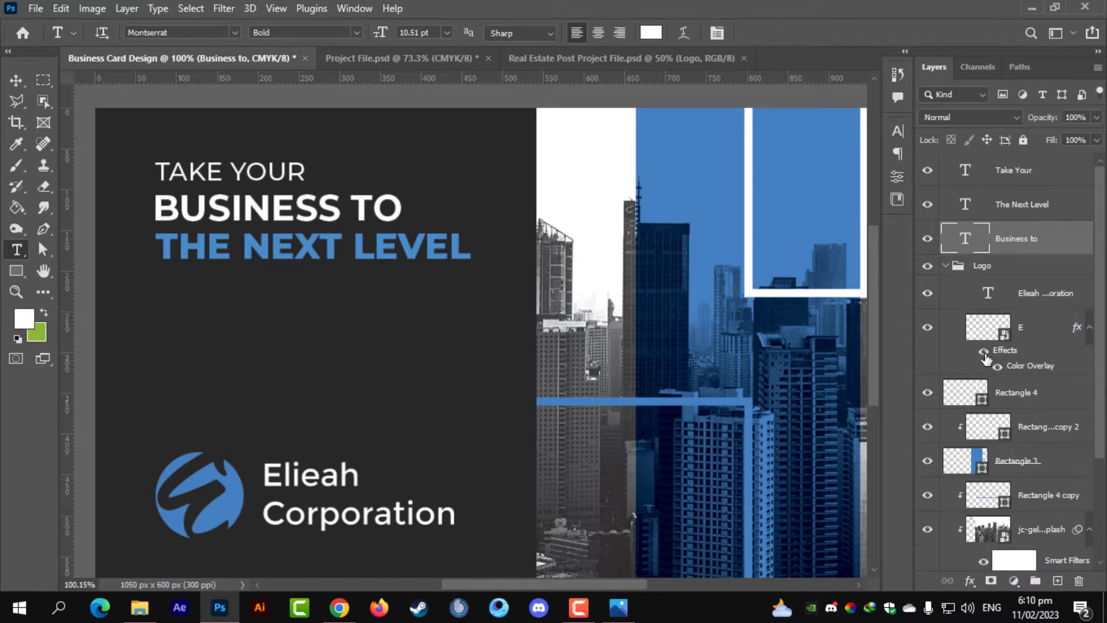
{"action": "left_click", "coordinate": [1030, 369]}
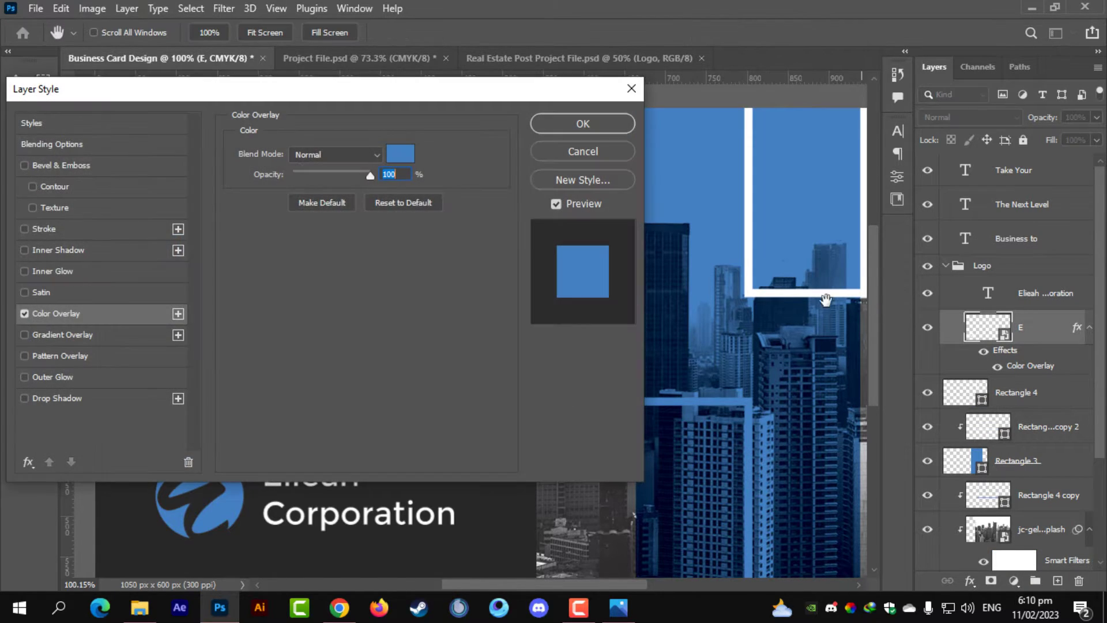
{"action": "left_click", "coordinate": [400, 154]}
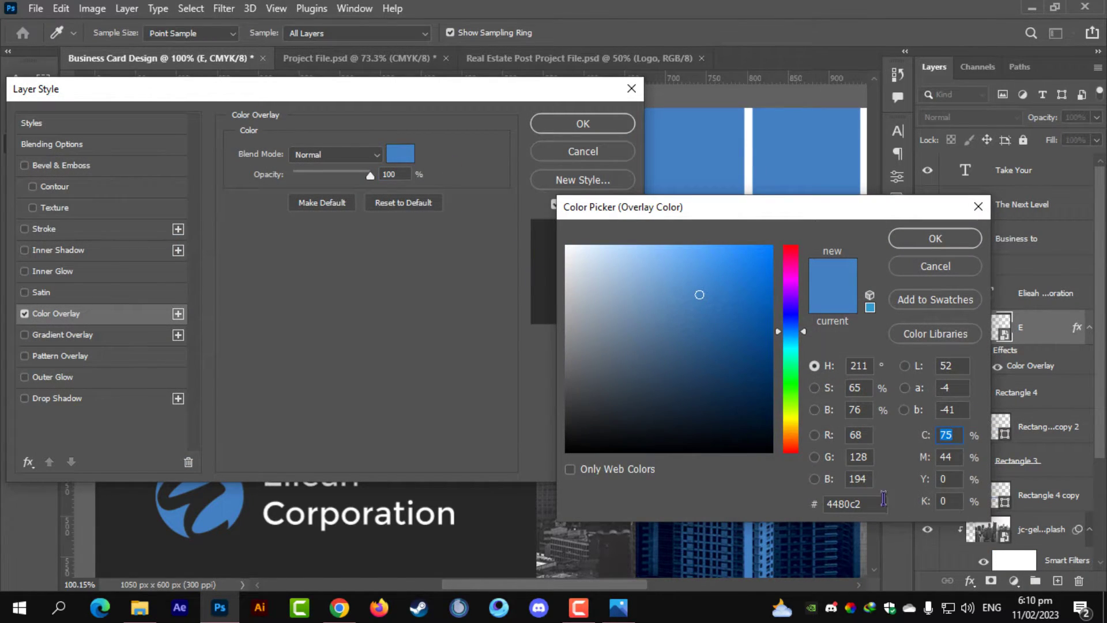
{"action": "left_click", "coordinate": [869, 505]}
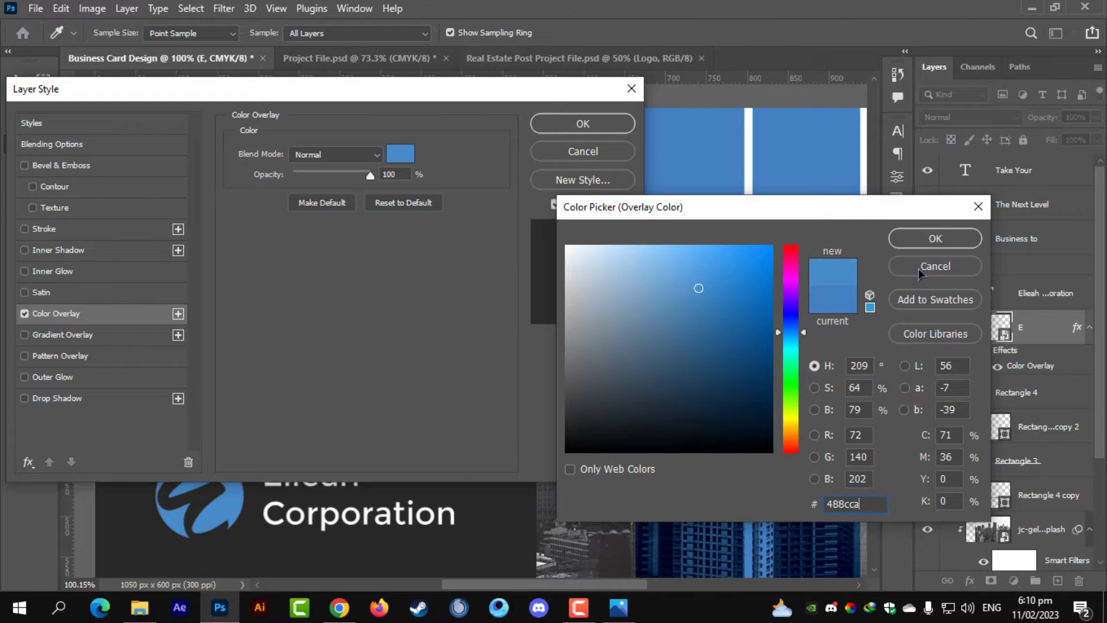
{"action": "left_click", "coordinate": [935, 238]}
{"action": "left_click", "coordinate": [583, 123]}
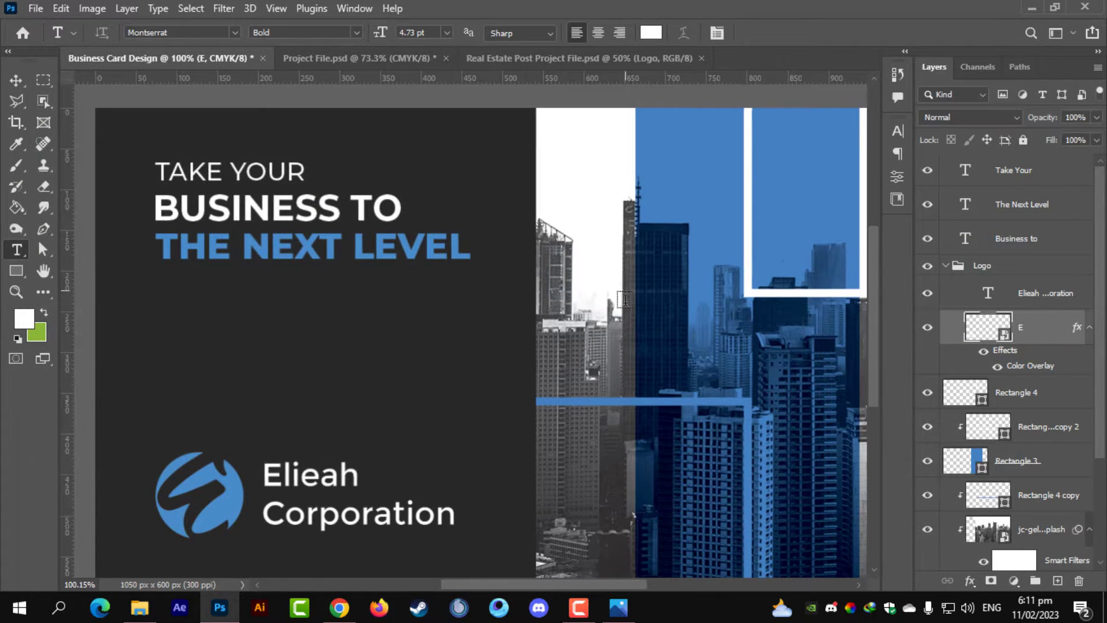
Fit the card on screen and inspect Rectangle 4 copy 2's colour without changing it.
{"action": "key", "text": "ctrl+0"}
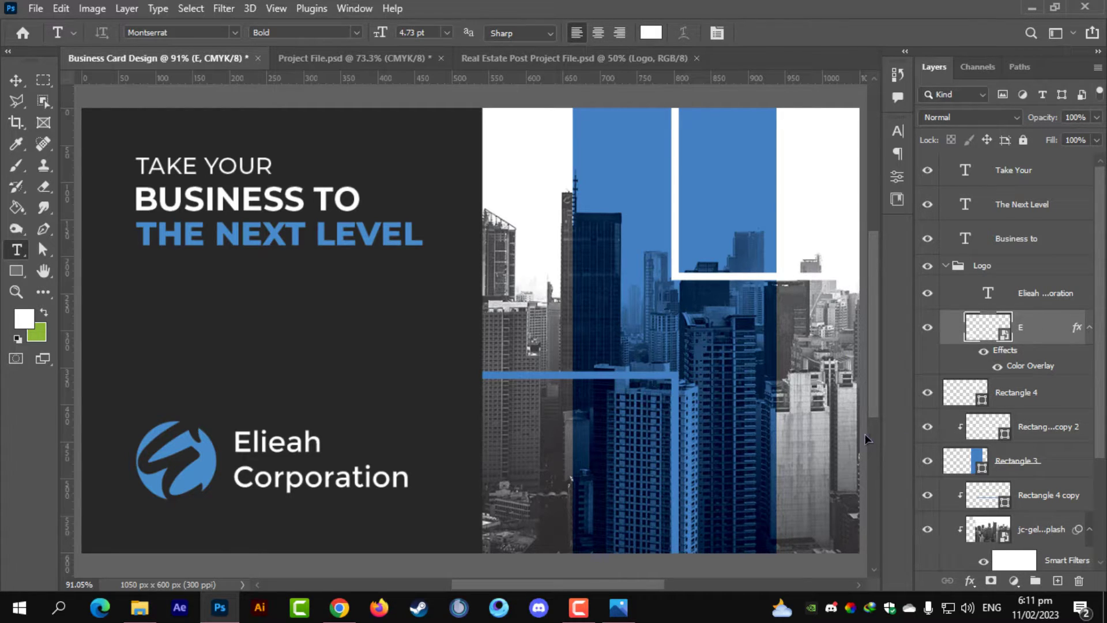
{"action": "left_click", "coordinate": [967, 398]}
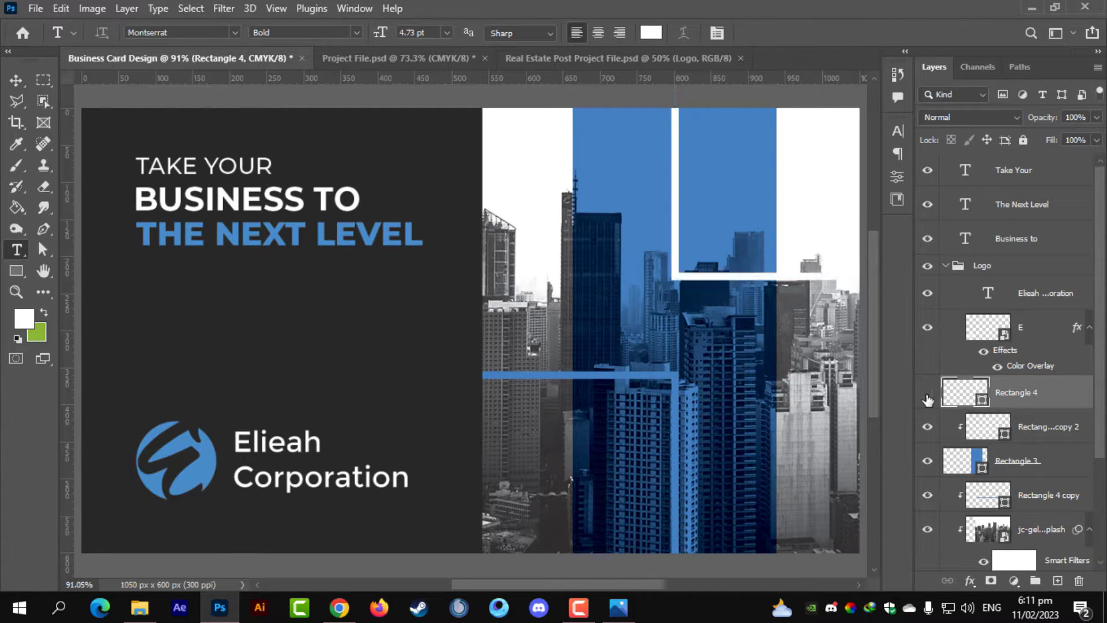
{"action": "left_click", "coordinate": [997, 439]}
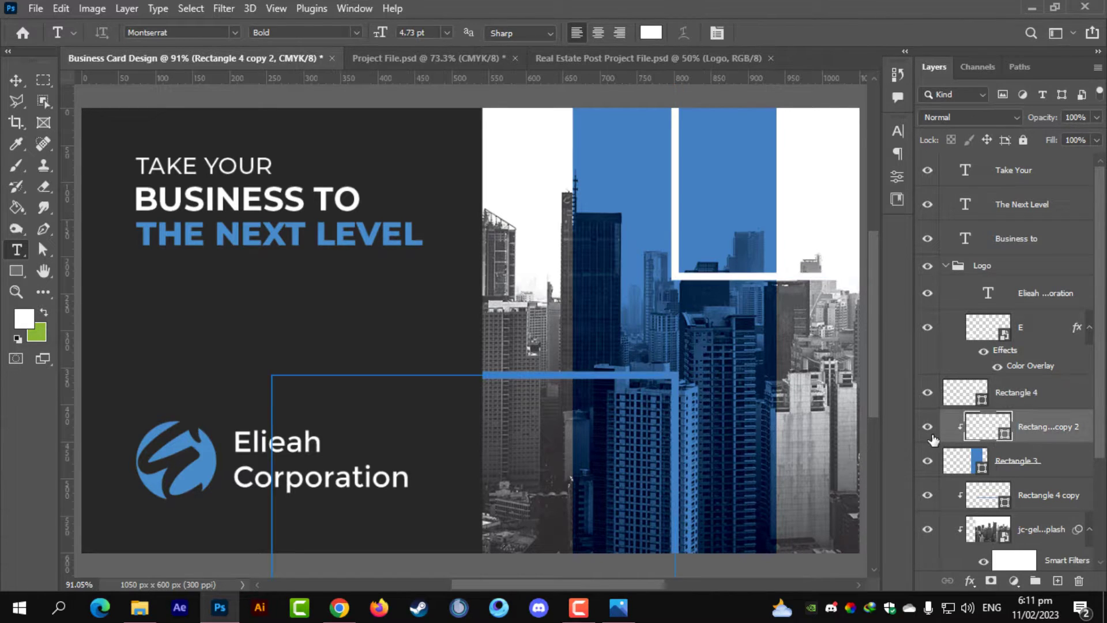
{"action": "double_click", "coordinate": [992, 436]}
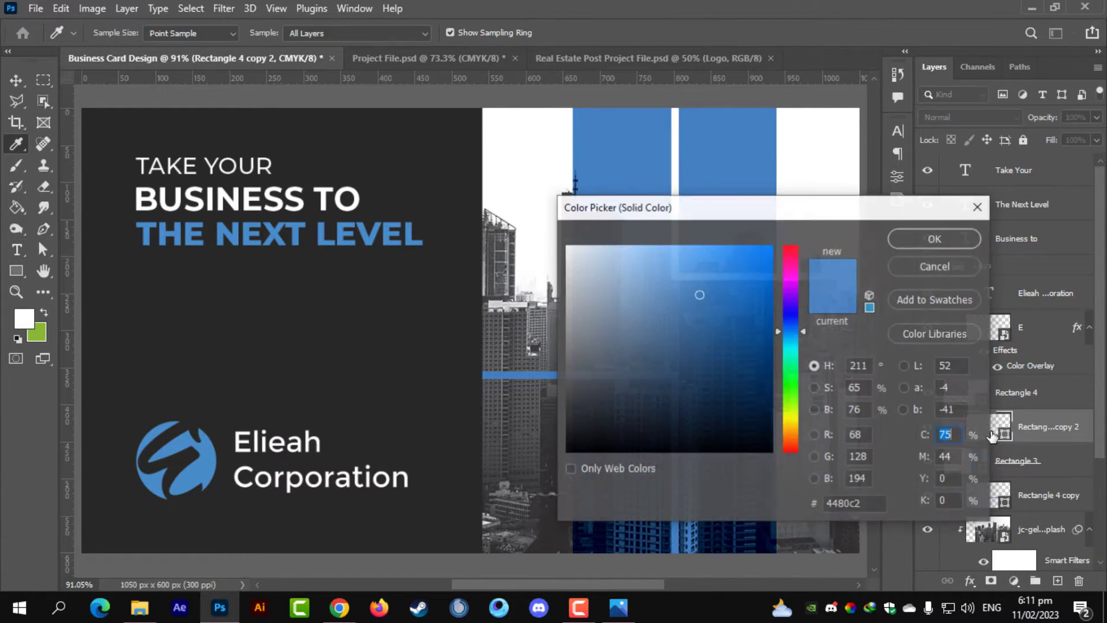
{"action": "left_click", "coordinate": [941, 265]}
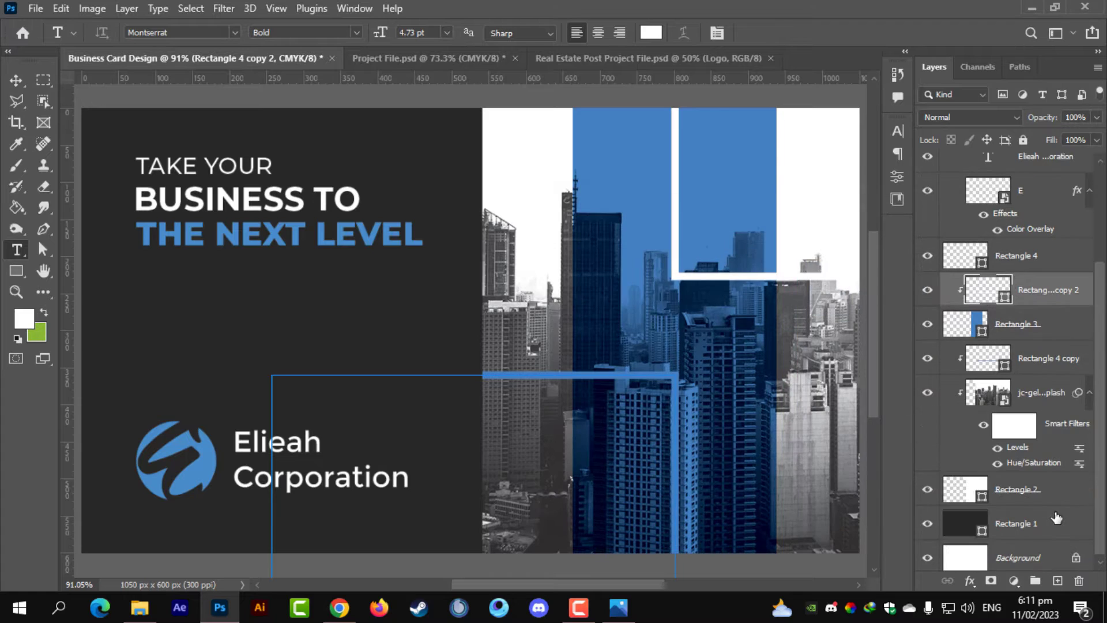
Set Rectangle 3's fill colour to #488cca.
{"action": "double_click", "coordinate": [957, 322]}
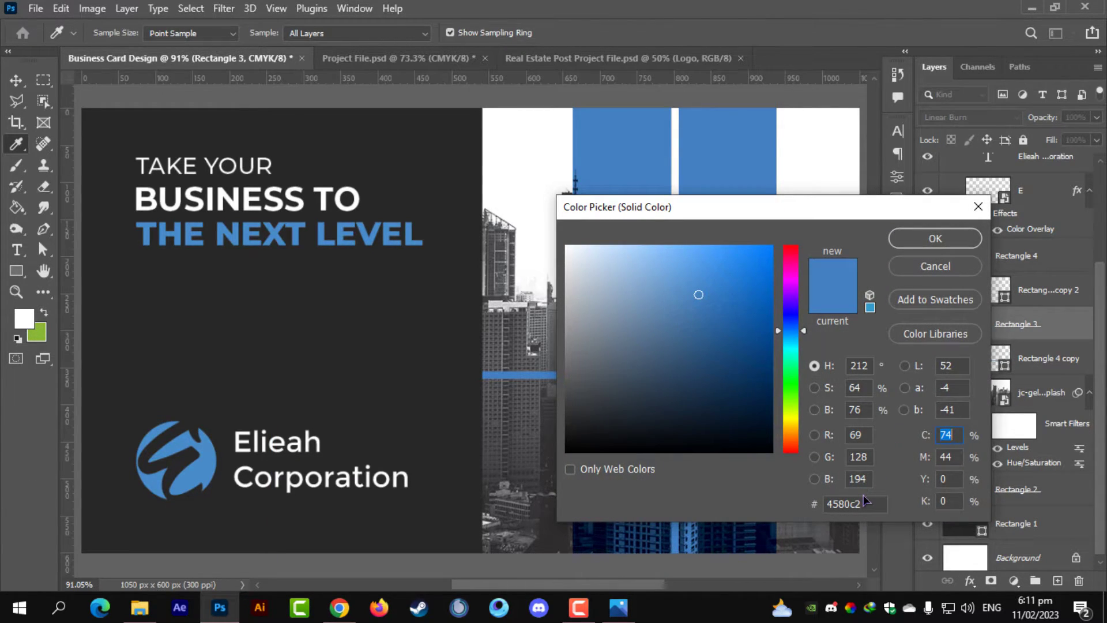
{"action": "double_click", "coordinate": [863, 503]}
{"action": "type", "text": "488cca"}
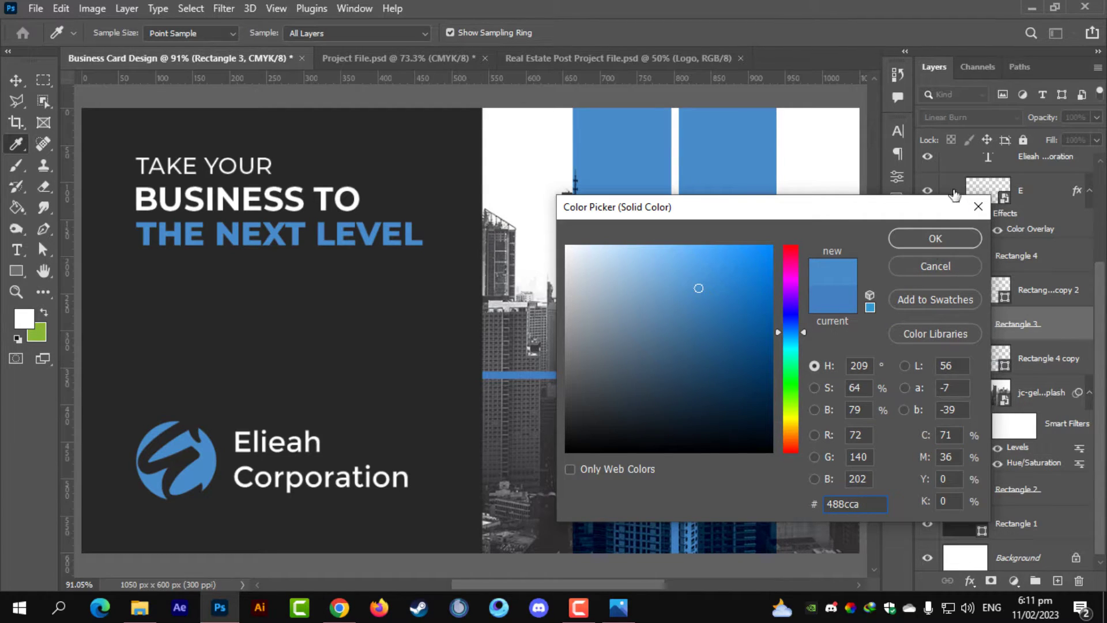
{"action": "left_click", "coordinate": [927, 239]}
{"action": "left_click", "coordinate": [16, 79]}
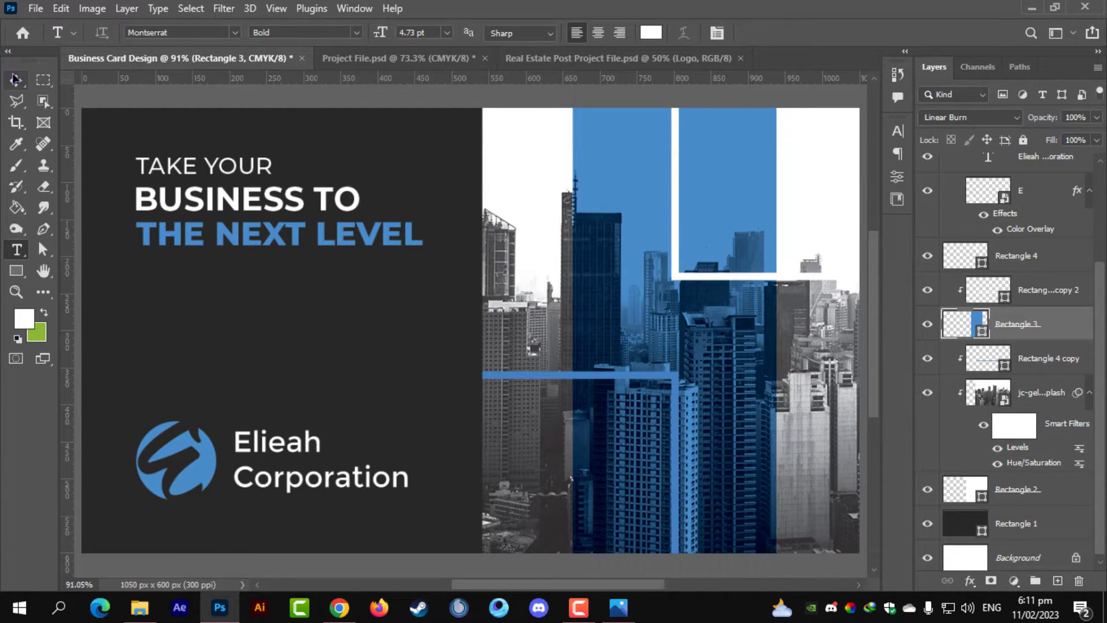
Set Rectangle 4 copy 2's outline stroke colour to #488cca.
{"action": "scroll", "coordinate": [718, 415], "scroll_direction": "down", "scroll_amount": 2}
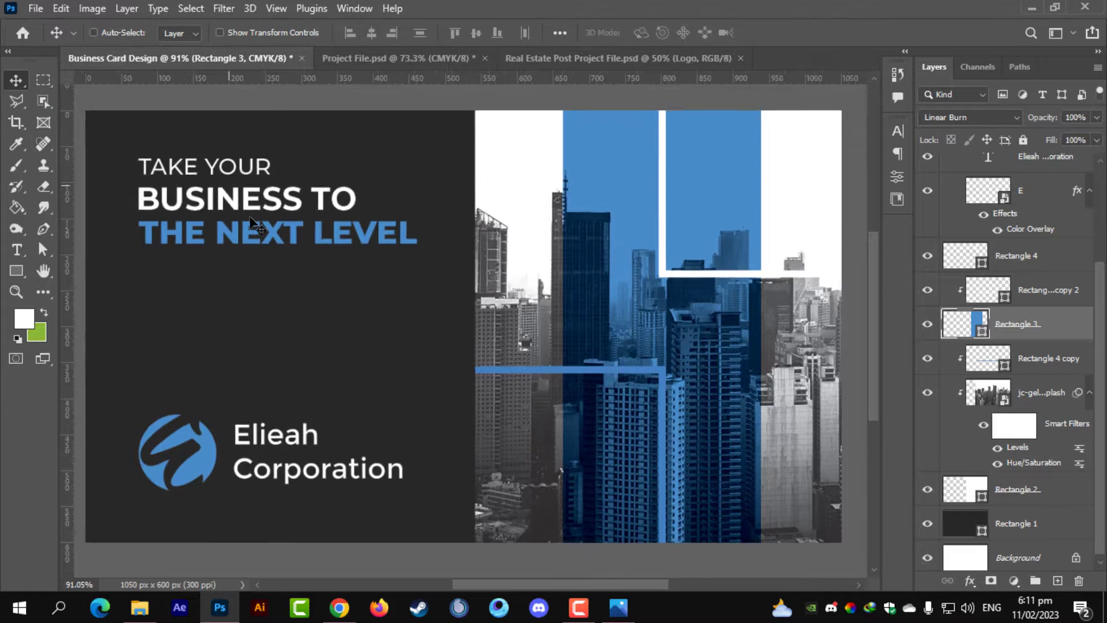
{"action": "scroll", "coordinate": [718, 414], "scroll_direction": "up", "scroll_amount": 4}
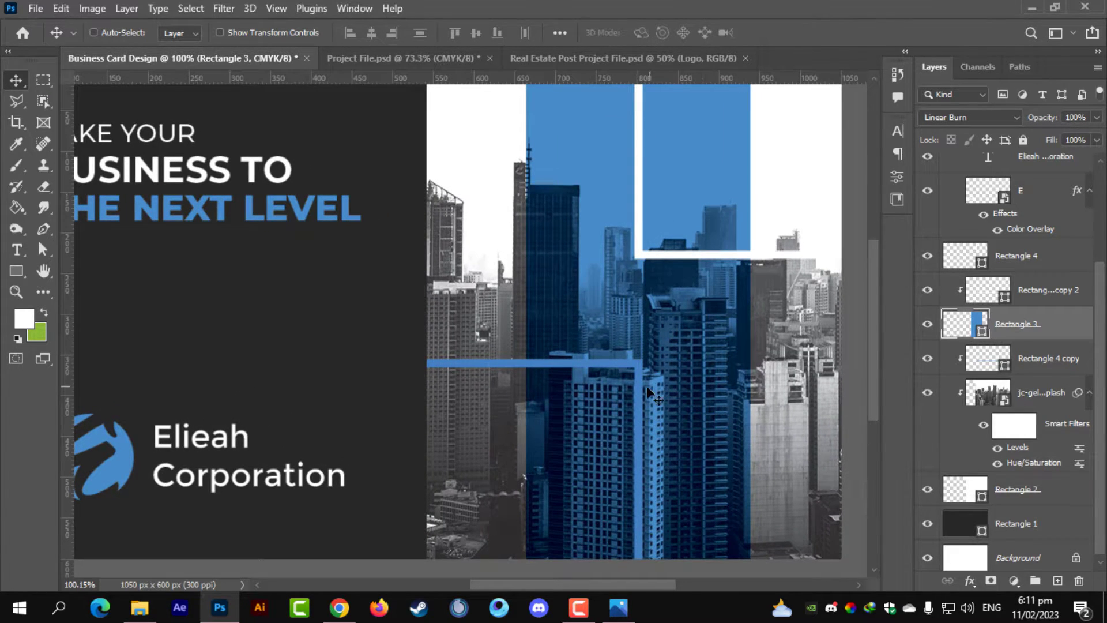
{"action": "left_click", "coordinate": [1013, 292]}
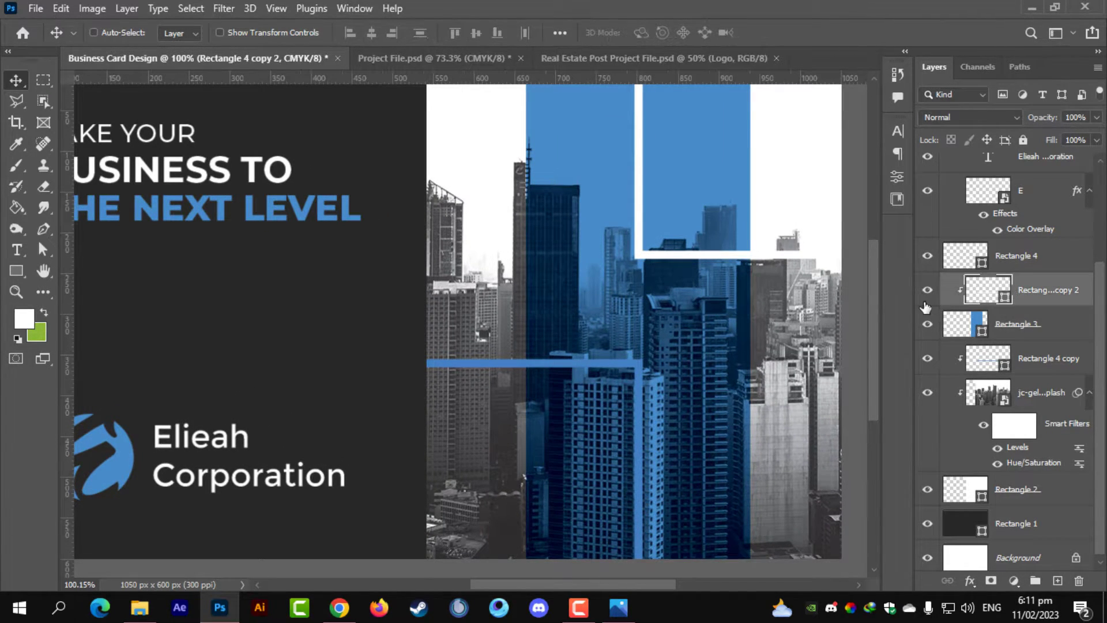
{"action": "double_click", "coordinate": [983, 293]}
{"action": "left_click", "coordinate": [877, 504]}
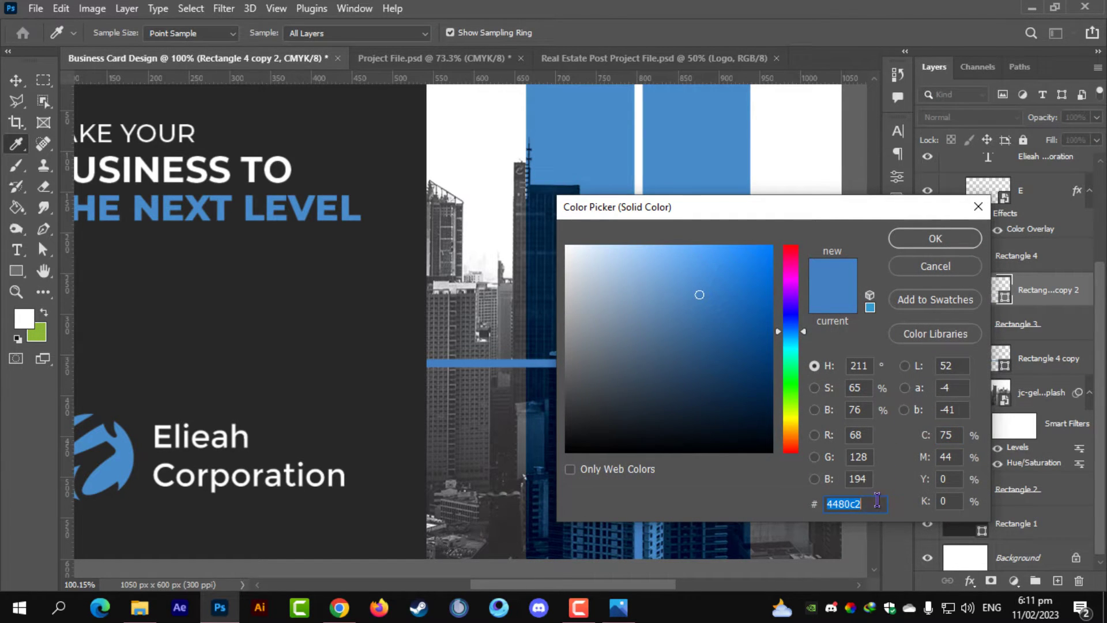
{"action": "left_click", "coordinate": [935, 266]}
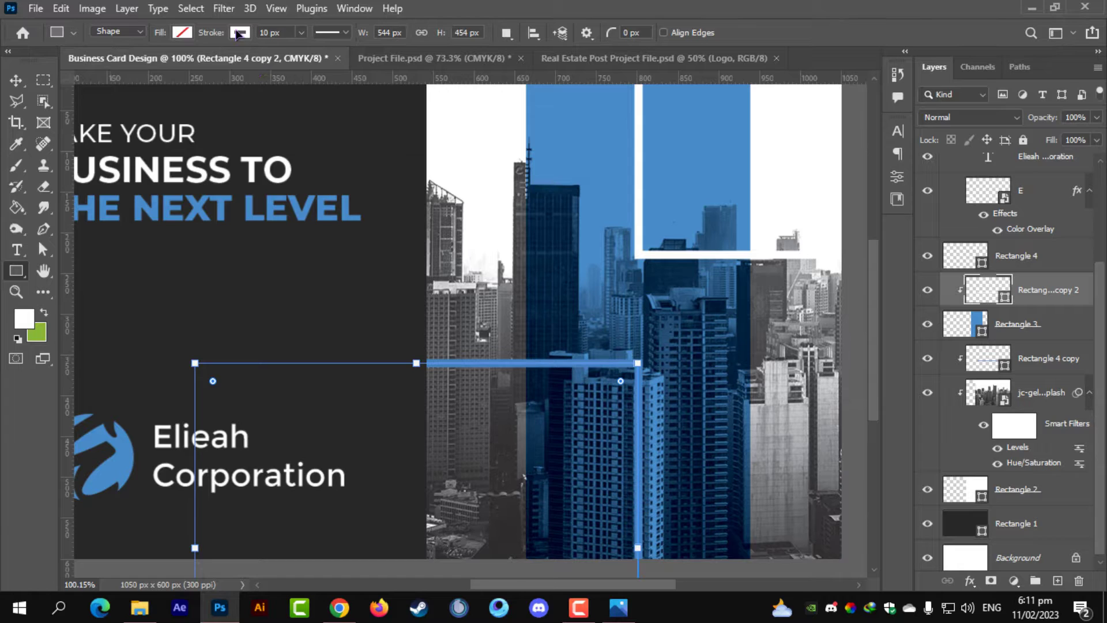
{"action": "left_click", "coordinate": [238, 34]}
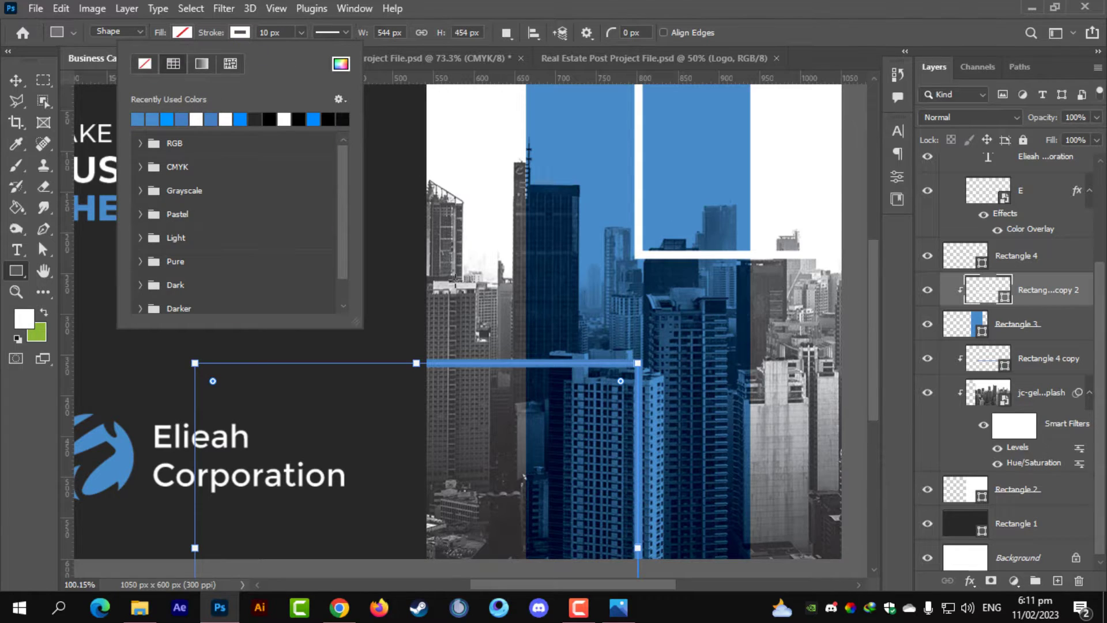
{"action": "left_click", "coordinate": [341, 65]}
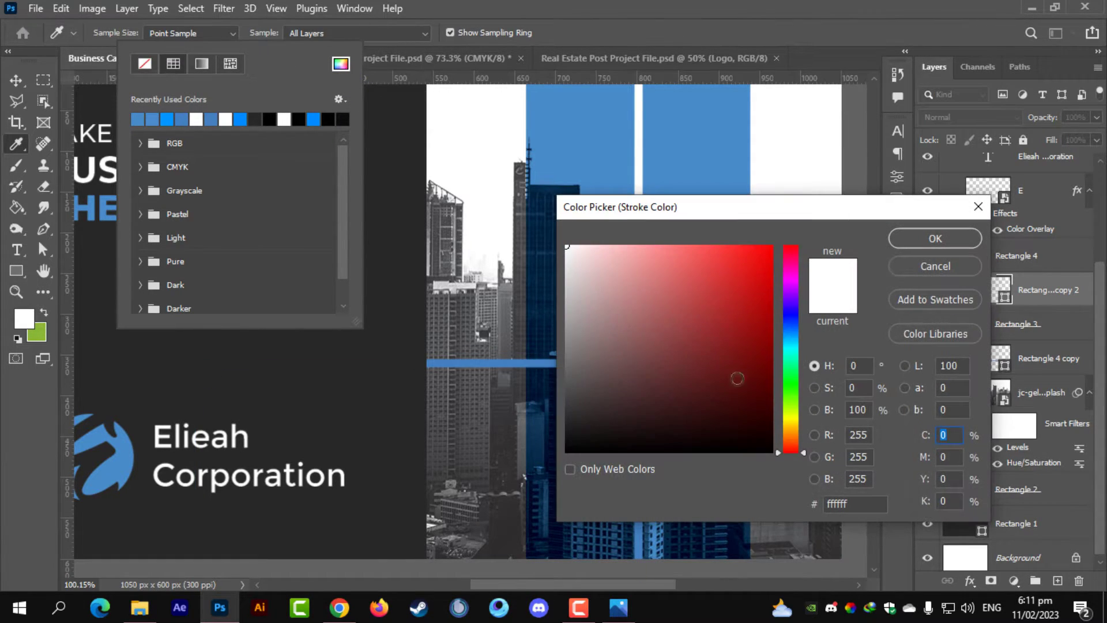
{"action": "left_click", "coordinate": [872, 502]}
{"action": "key", "text": "ctrl+v"}
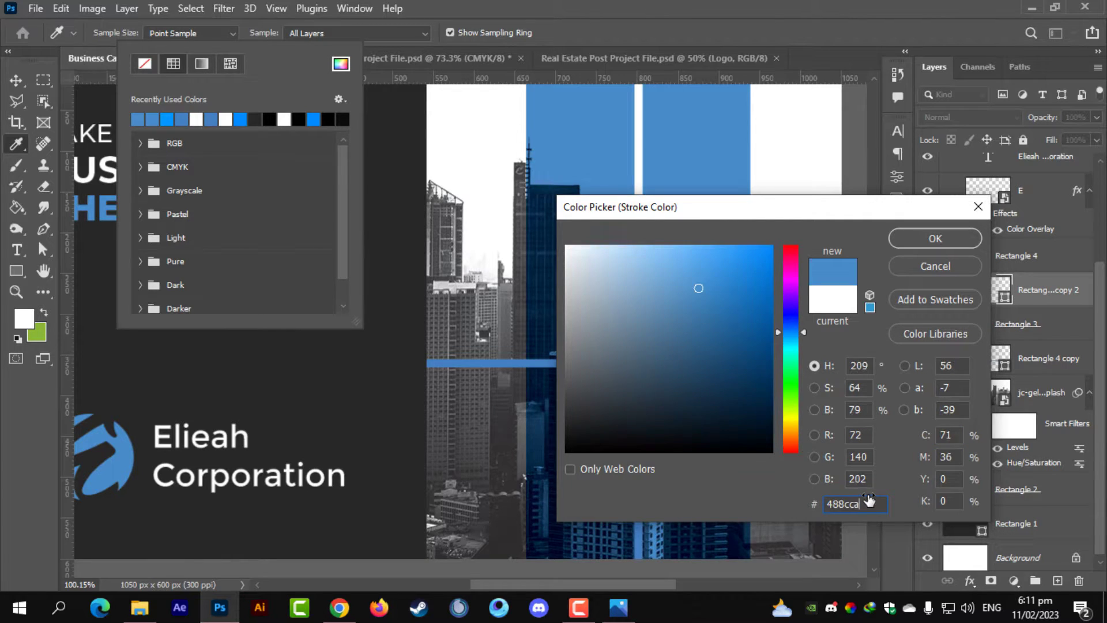
{"action": "left_click", "coordinate": [919, 237]}
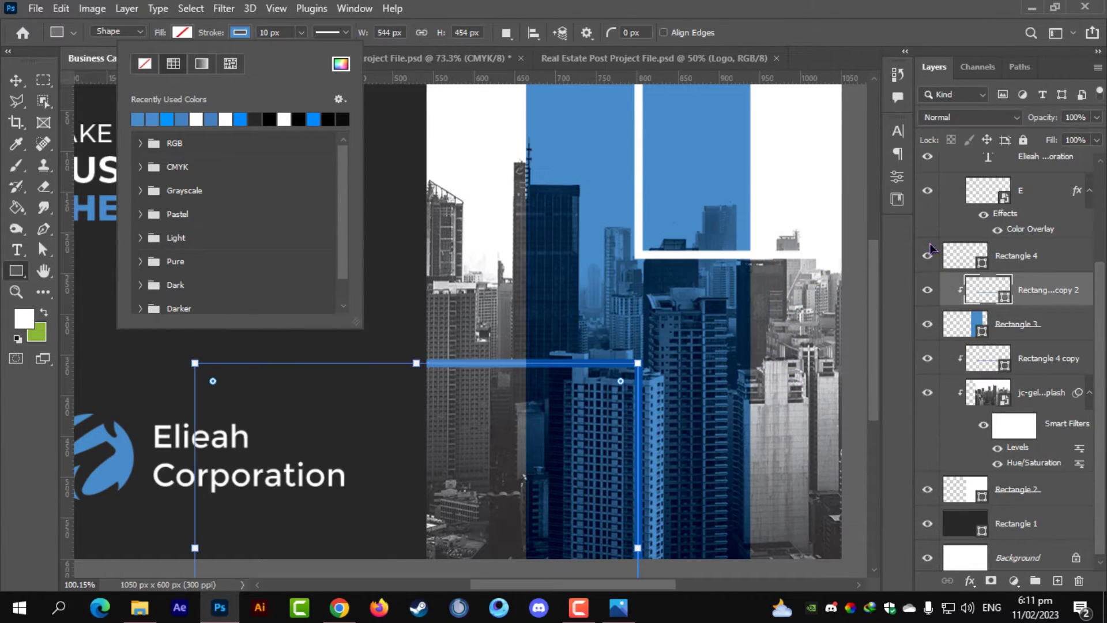
{"action": "left_click", "coordinate": [13, 80]}
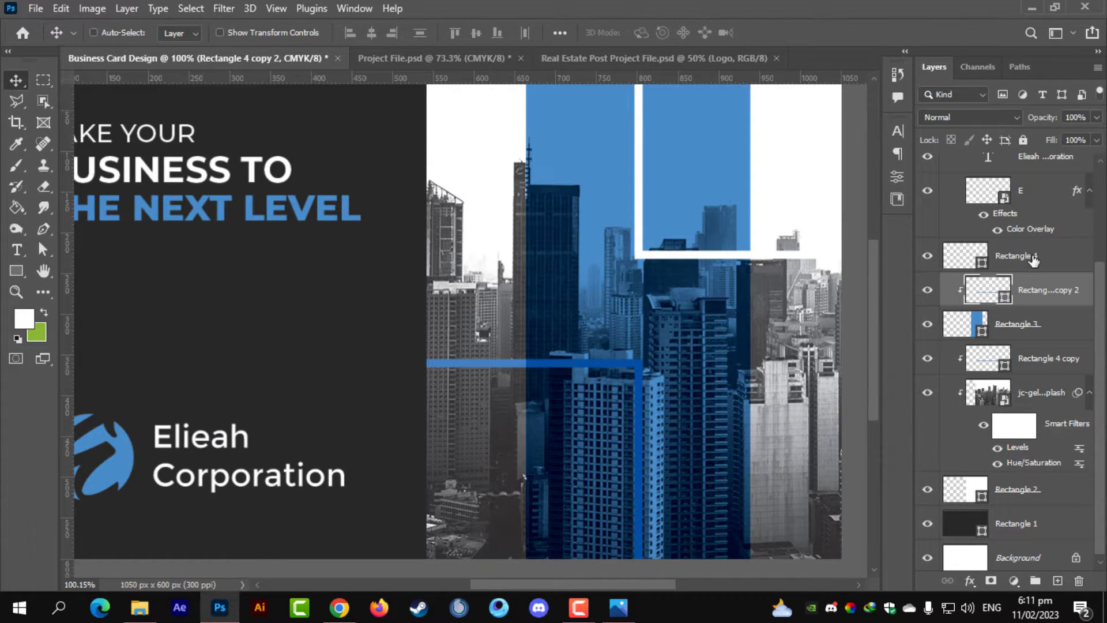
Give Rectangle 4 copy's outline stroke the same #488cca blue.
{"action": "left_click", "coordinate": [1041, 372]}
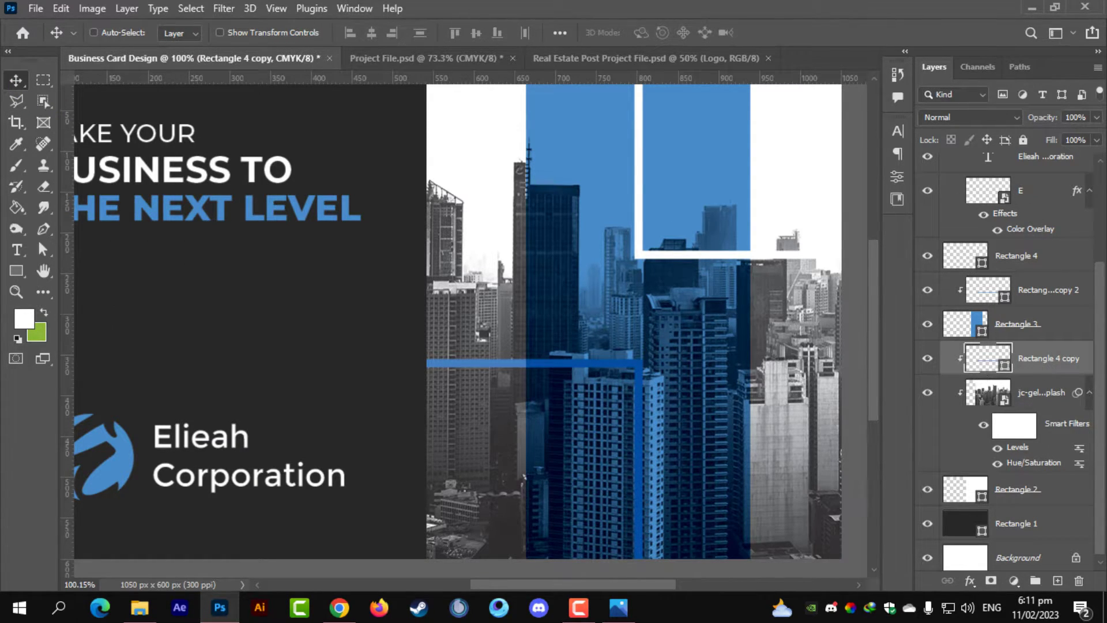
{"action": "left_click", "coordinate": [16, 271]}
{"action": "left_click", "coordinate": [240, 32]}
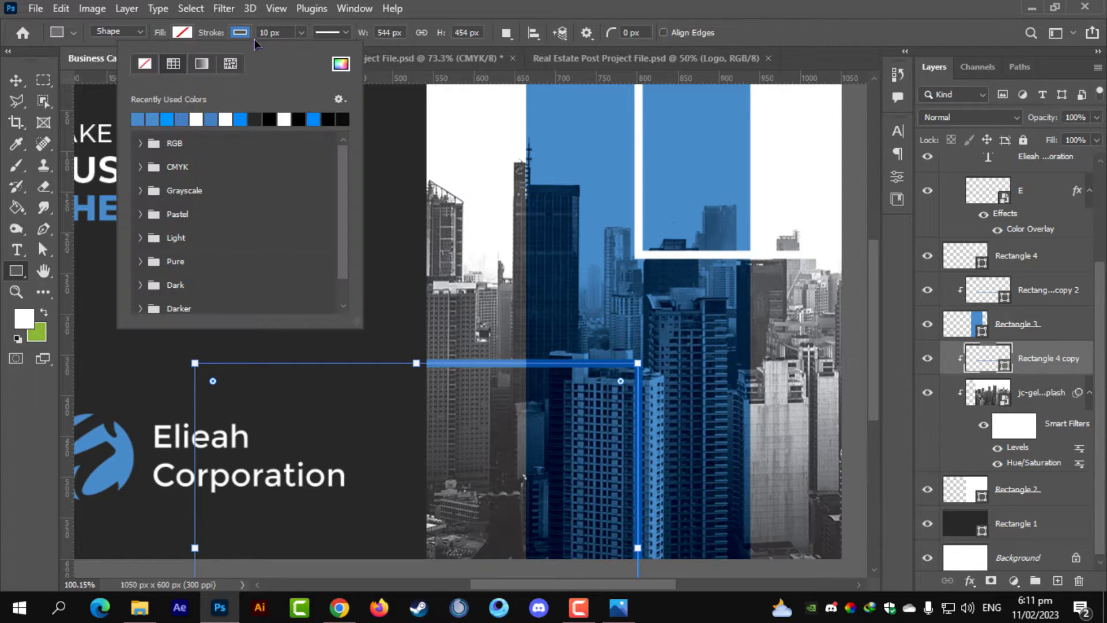
{"action": "left_click", "coordinate": [340, 63]}
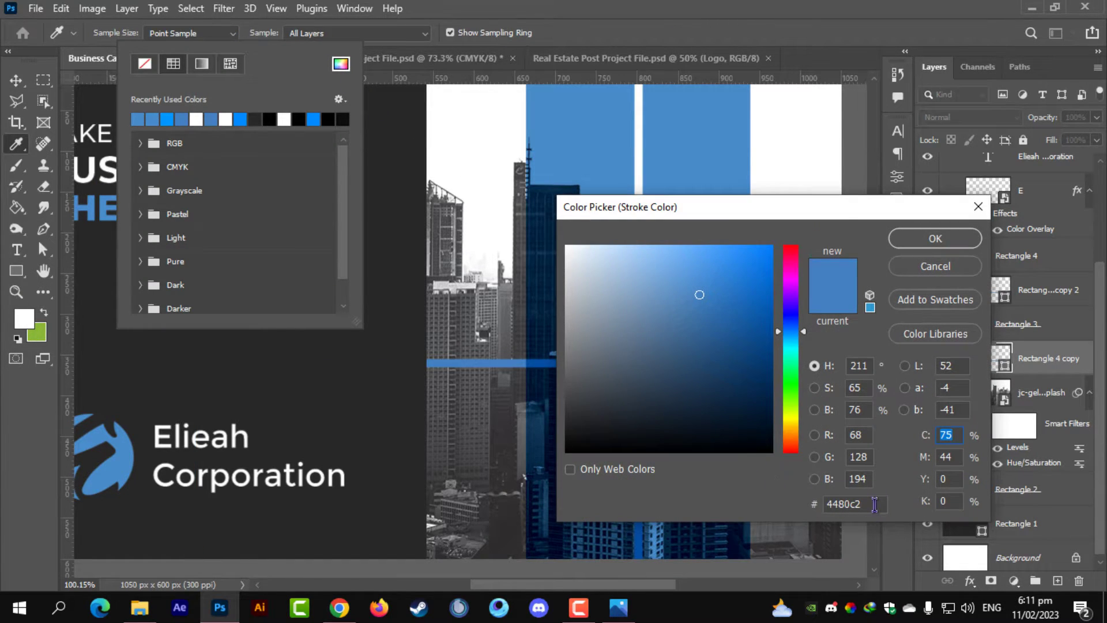
{"action": "left_click", "coordinate": [865, 504]}
{"action": "type", "text": "488cca"}
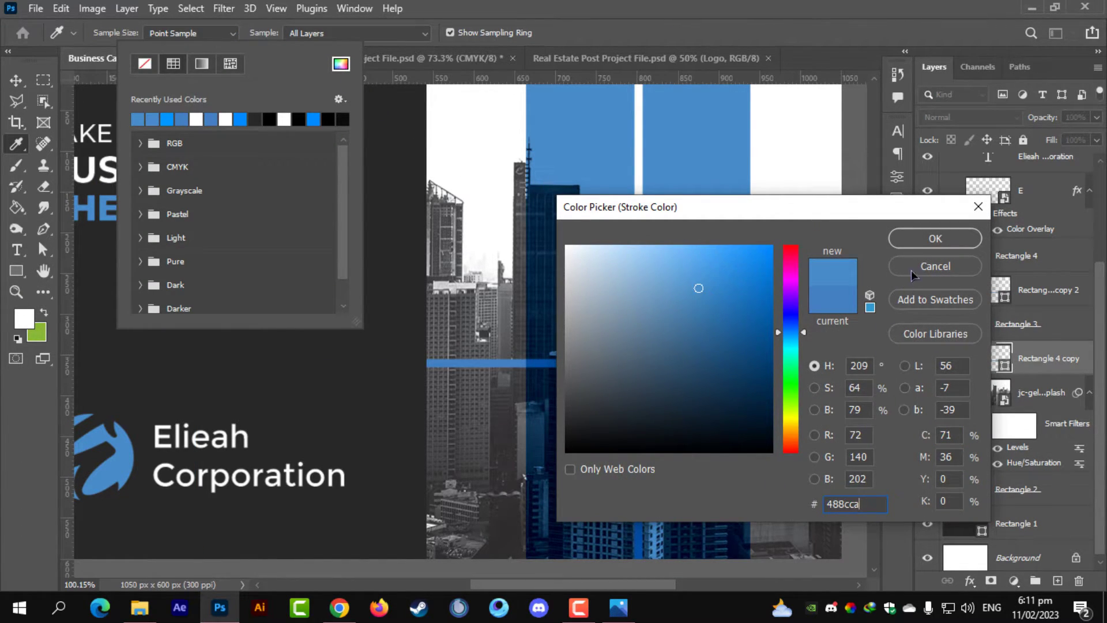
{"action": "left_click", "coordinate": [932, 238]}
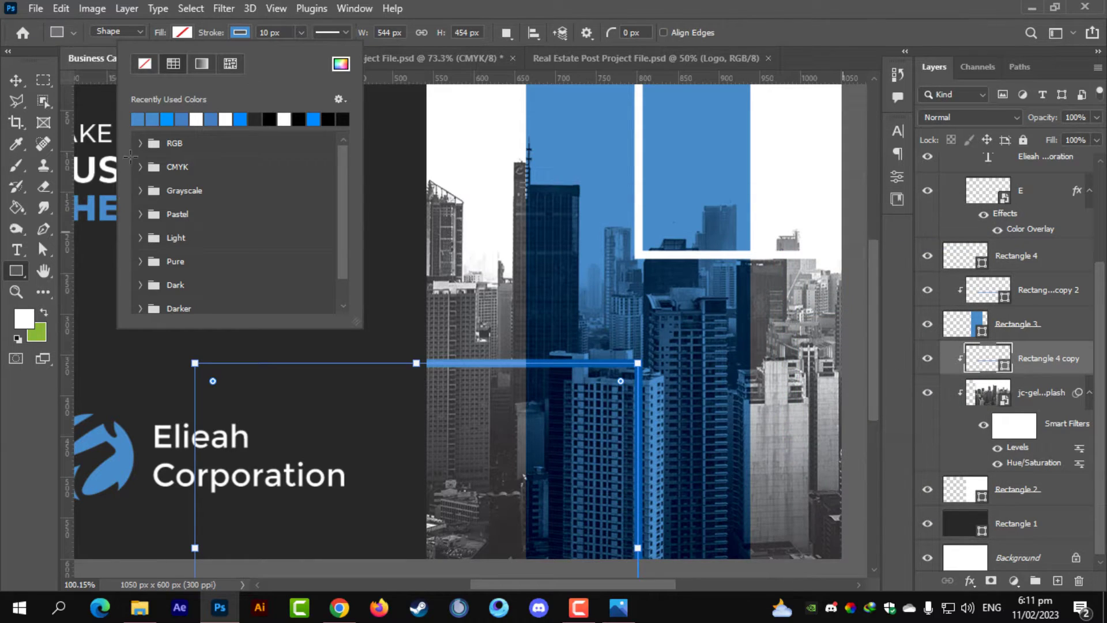
{"action": "left_click", "coordinate": [14, 80]}
{"action": "key", "text": "ctrl+0"}
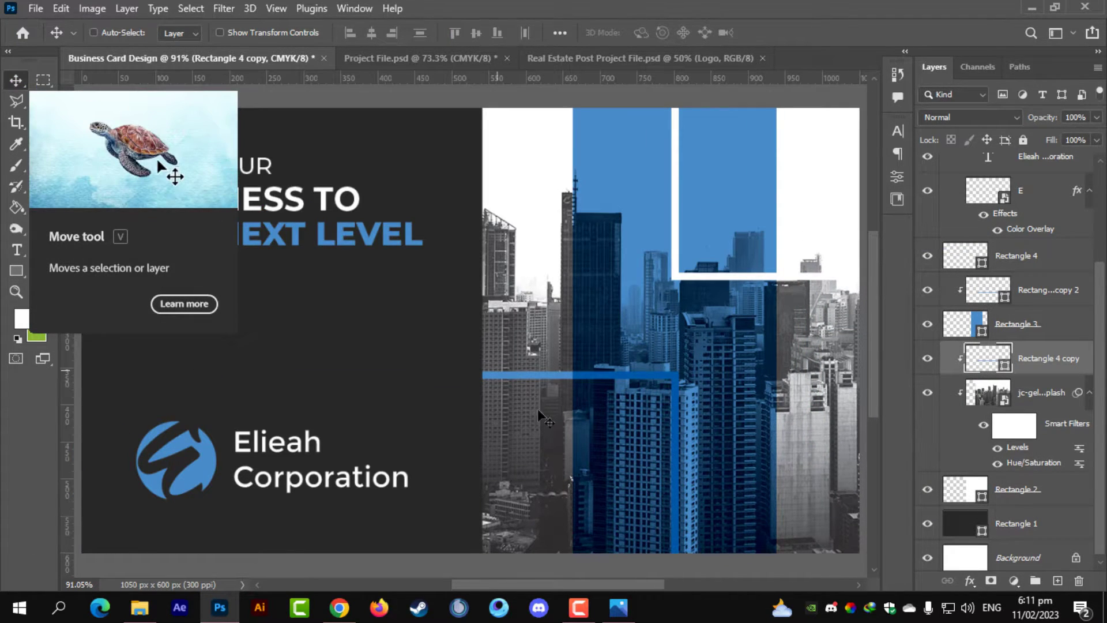
{"action": "scroll", "coordinate": [555, 430], "scroll_direction": "down", "scroll_amount": 1}
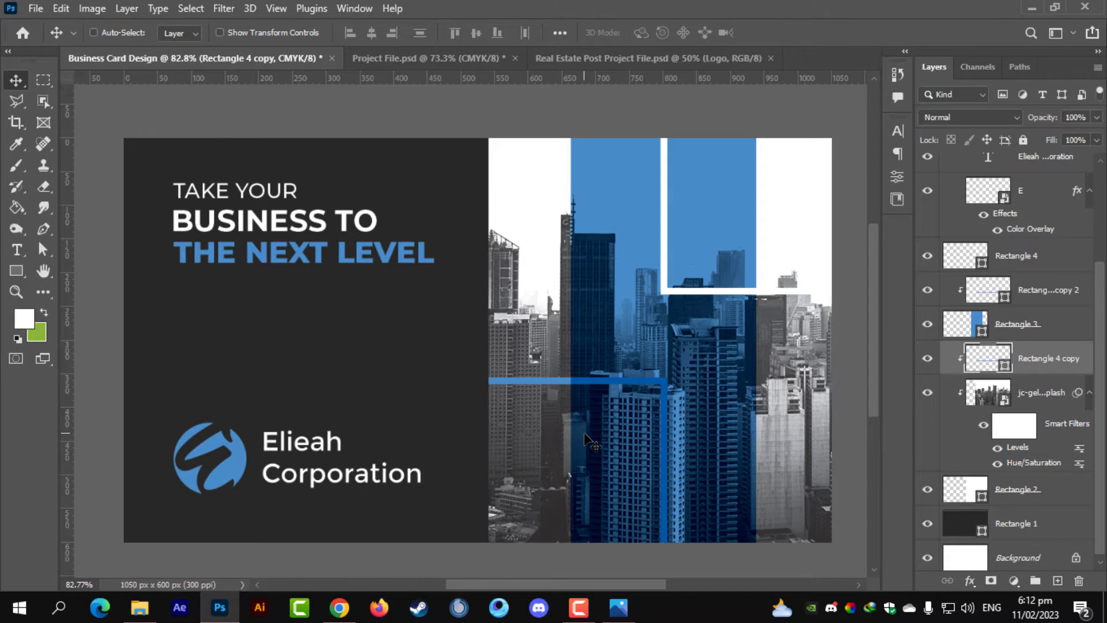
{"action": "scroll", "coordinate": [589, 441], "scroll_direction": "up", "scroll_amount": 1}
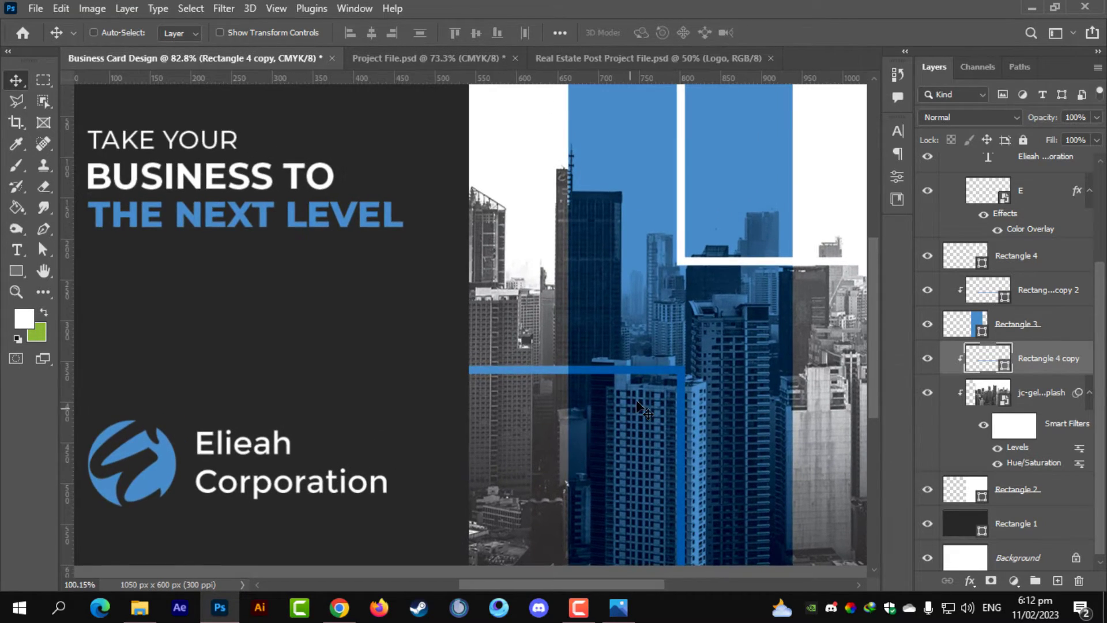
{"action": "key", "text": "ctrl"}
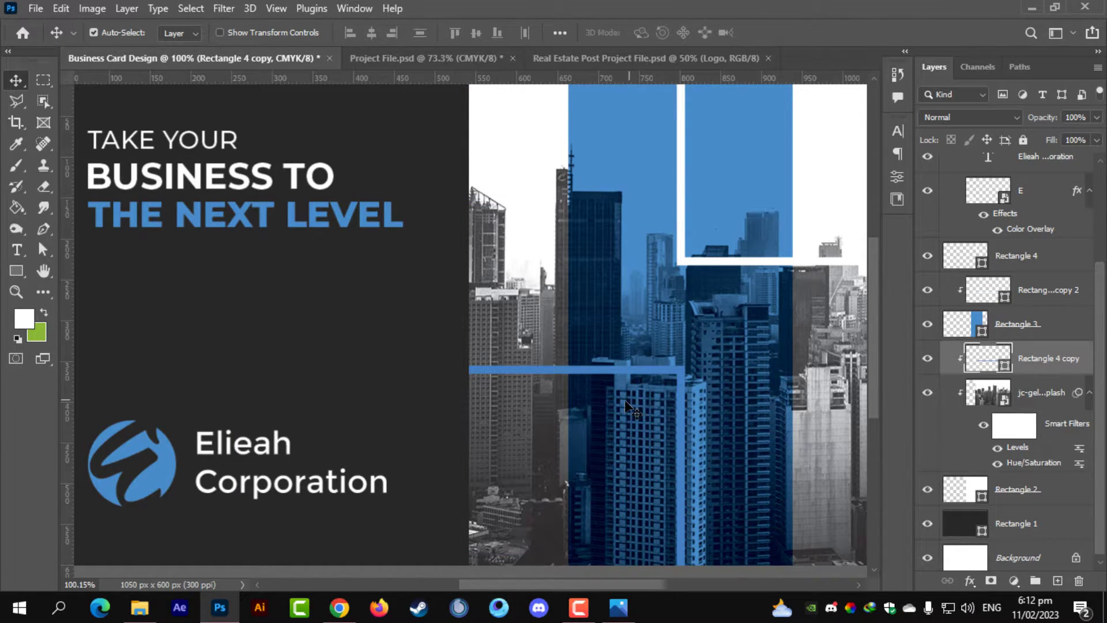
{"action": "scroll", "coordinate": [632, 411], "scroll_direction": "down", "scroll_amount": 1}
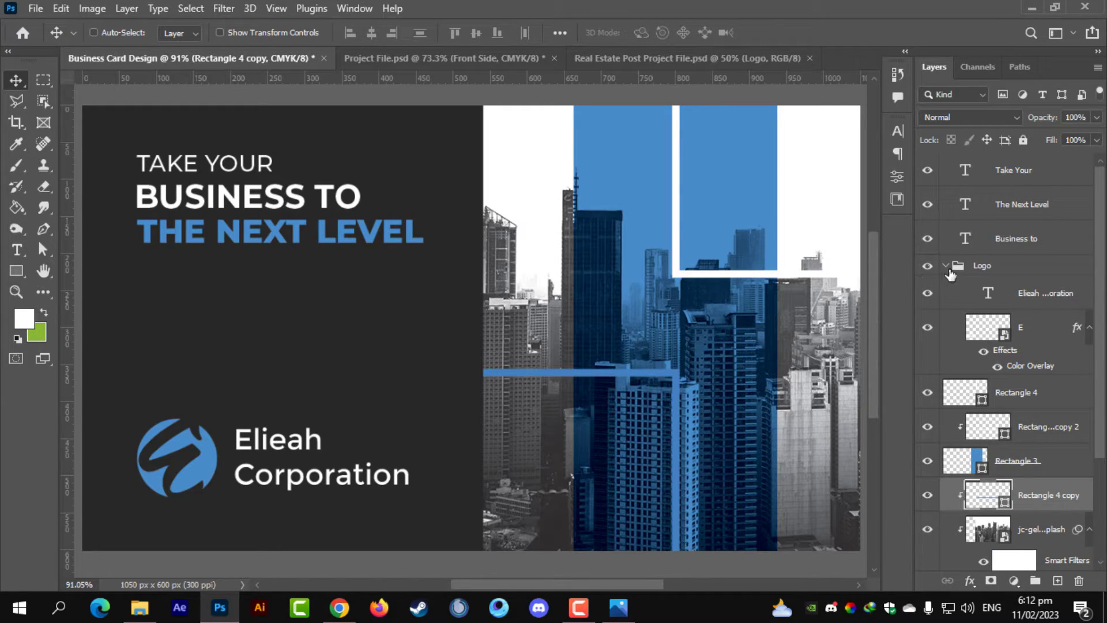
Select the layers from Take Your through Rectangle 1 and group them.
{"action": "left_click", "coordinate": [949, 269]}
{"action": "left_click", "coordinate": [1016, 171]}
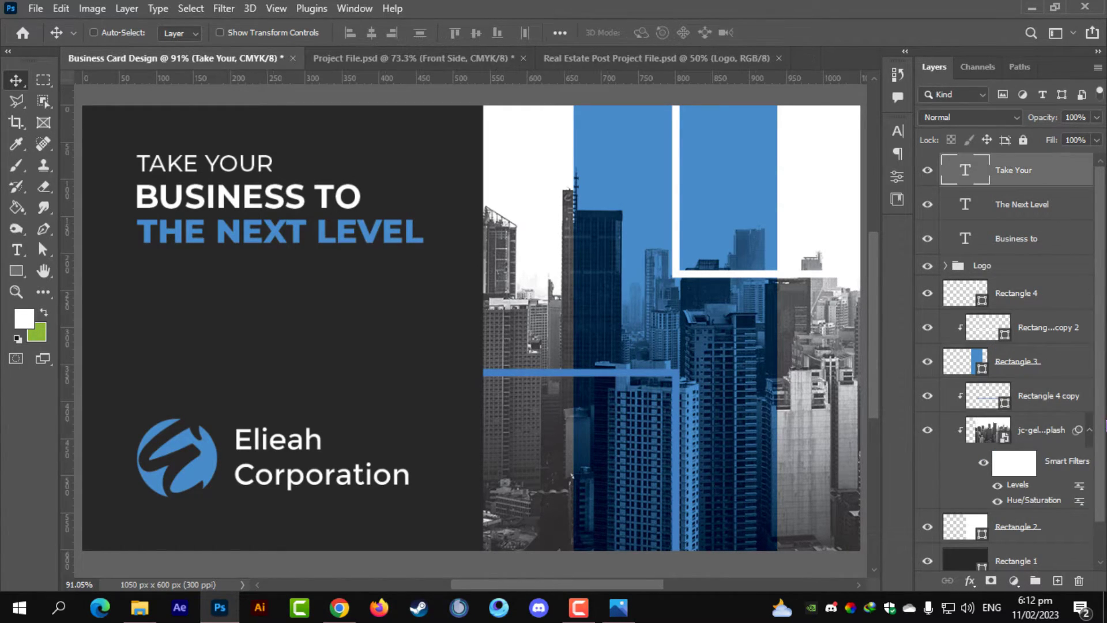
{"action": "key", "text": "ctrl+minus"}
{"action": "scroll", "coordinate": [1002, 519], "scroll_direction": "down", "scroll_amount": 1}
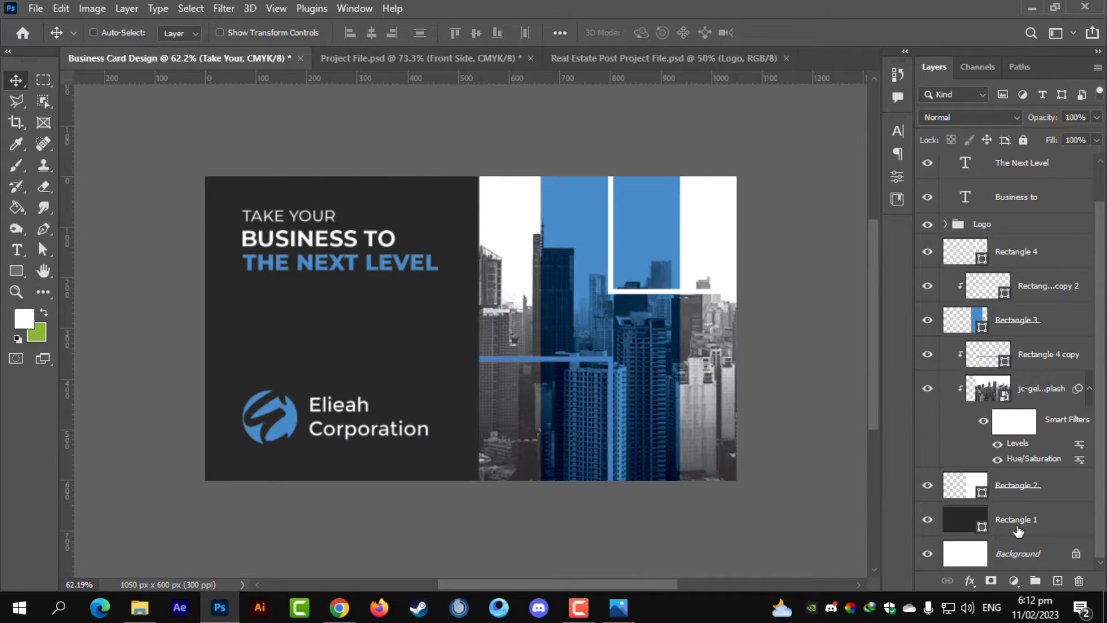
{"action": "left_click", "coordinate": [1018, 532], "text": "shift"}
{"action": "left_click", "coordinate": [1037, 567]}
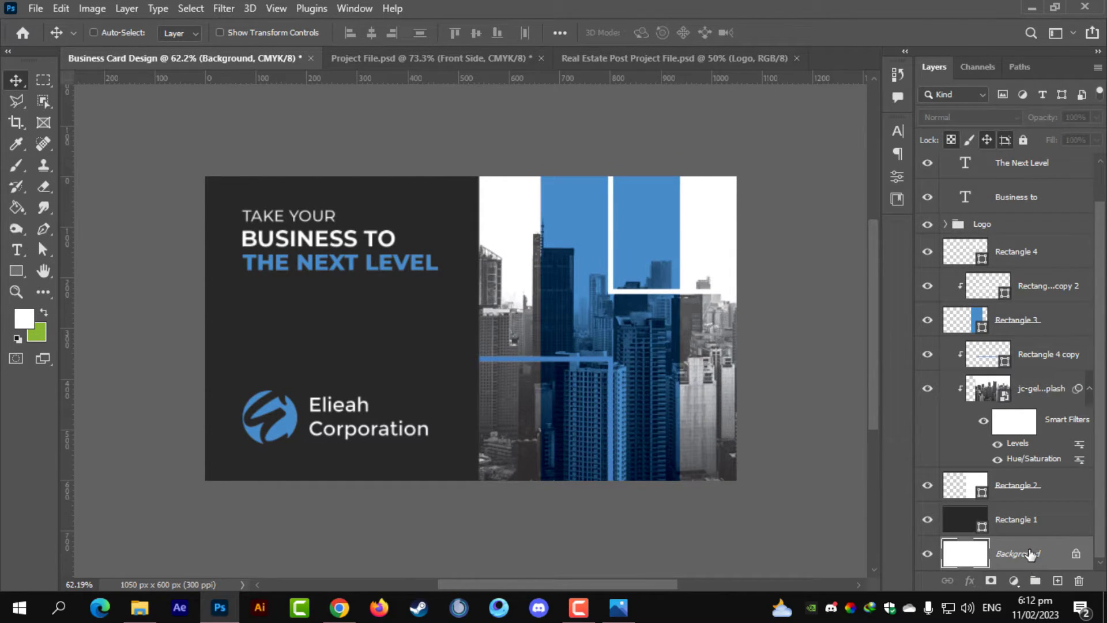
{"action": "left_click", "coordinate": [1032, 522]}
{"action": "scroll", "coordinate": [1032, 524], "scroll_direction": "up", "scroll_amount": 1}
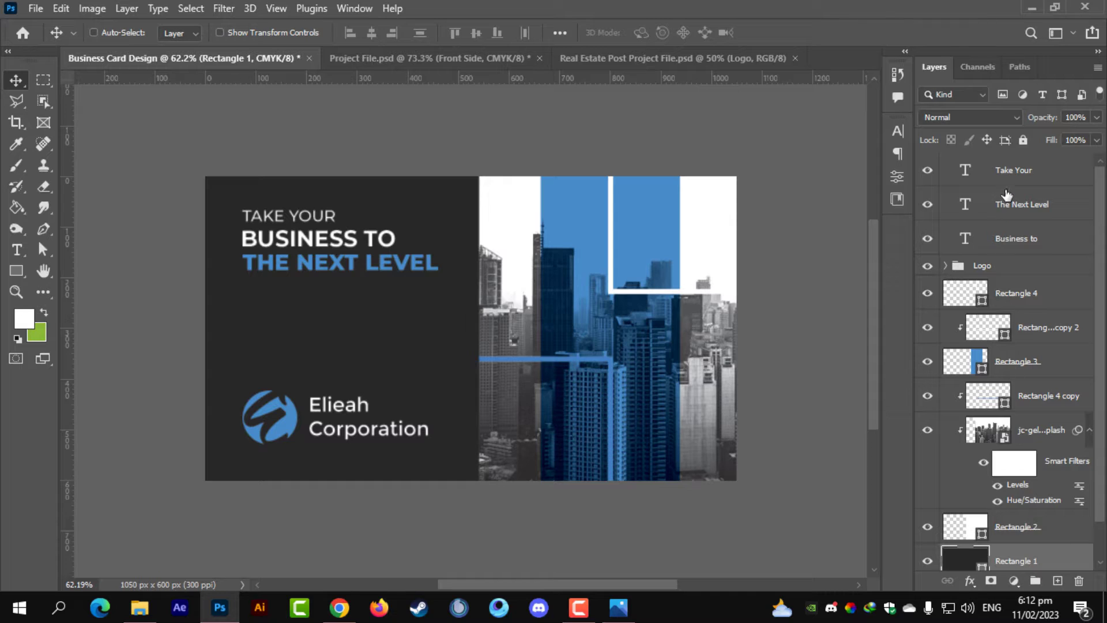
{"action": "left_click", "coordinate": [1007, 192], "text": "shift"}
{"action": "left_click", "coordinate": [1036, 580]}
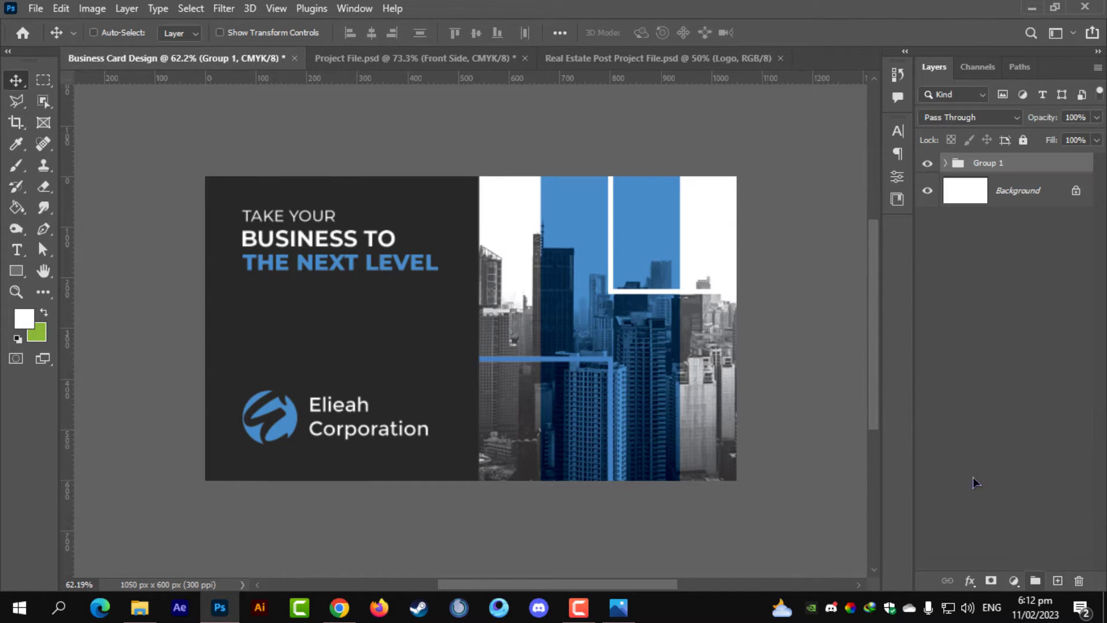
Make a merged copy of the group, then delete the merged group copy and the Background layer.
{"action": "key", "text": "ctrl+j"}
{"action": "key", "text": "ctrl+e"}
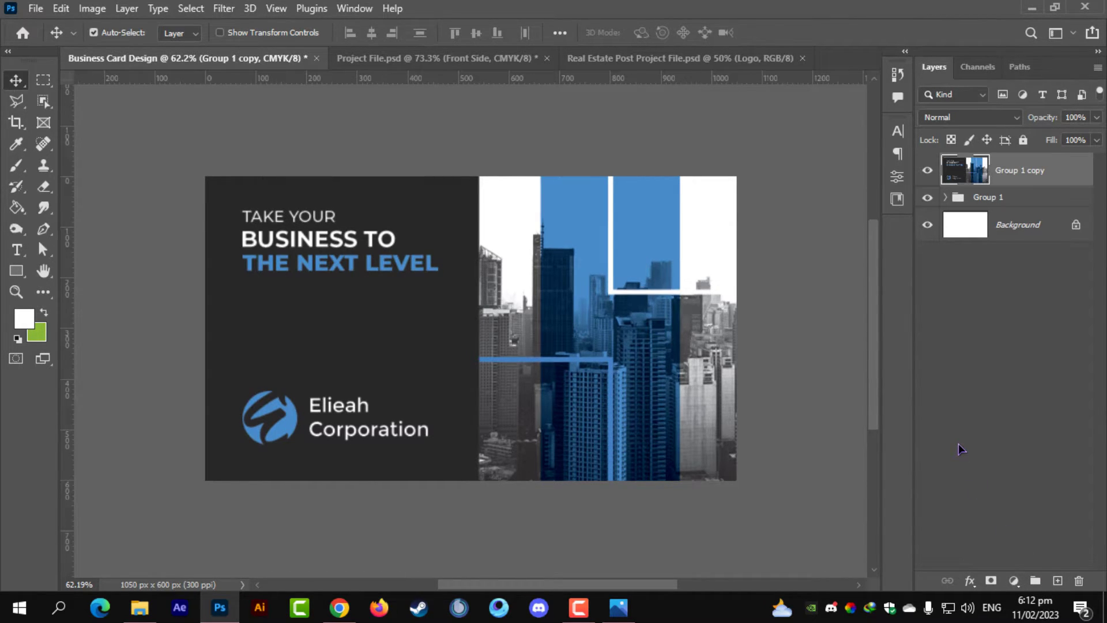
{"action": "key", "text": "ctrl+a"}
{"action": "key", "text": "ctrl+j"}
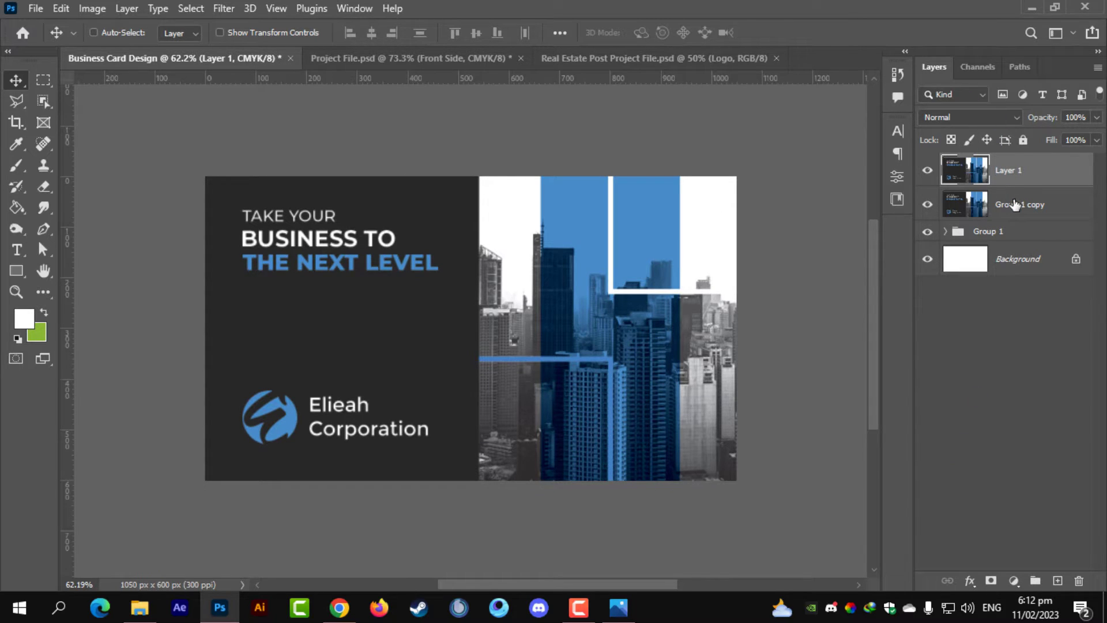
{"action": "left_click", "coordinate": [1015, 205]}
{"action": "key", "text": "Delete"}
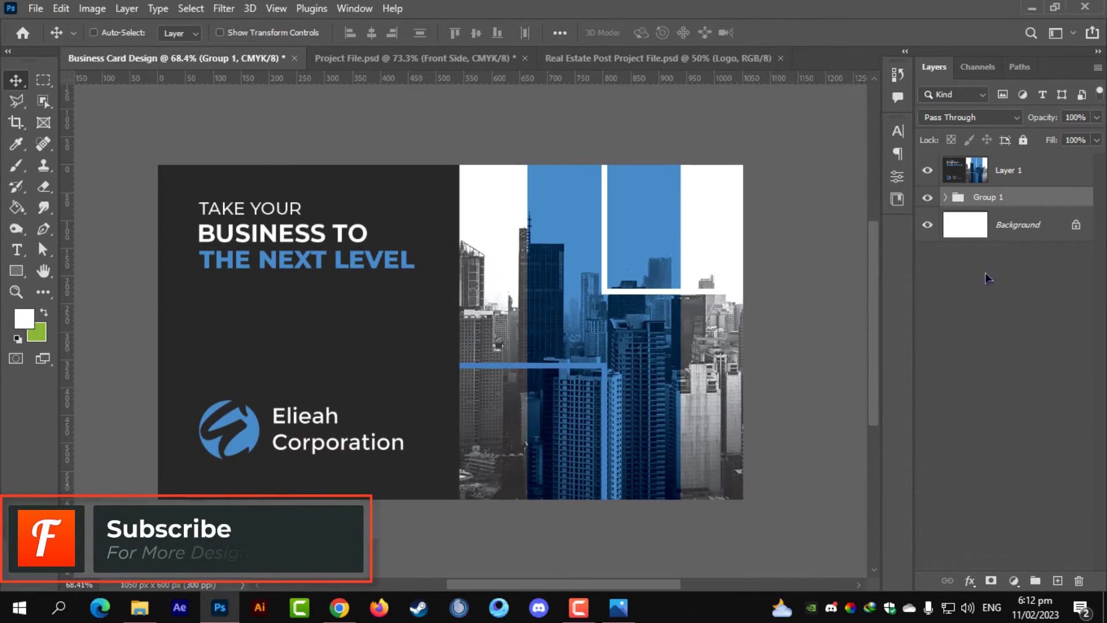
{"action": "left_click", "coordinate": [1022, 226]}
{"action": "key", "text": "Delete"}
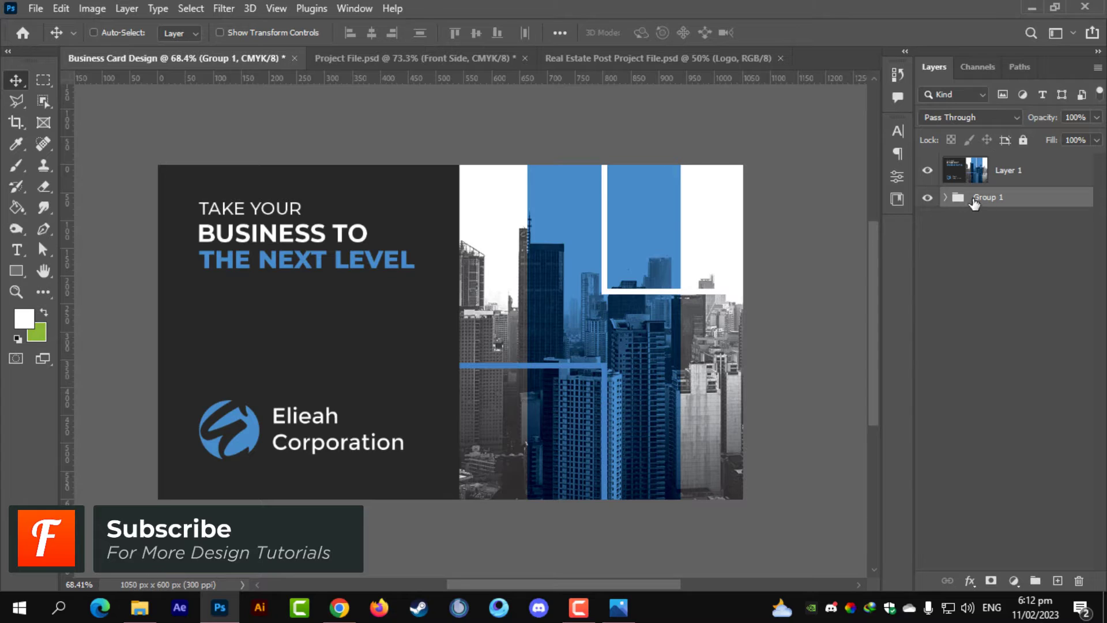
Rename the group 'Front Side' and delete the leftover merged Layer 1.
{"action": "double_click", "coordinate": [985, 198]}
{"action": "type", "text": "Fr"}
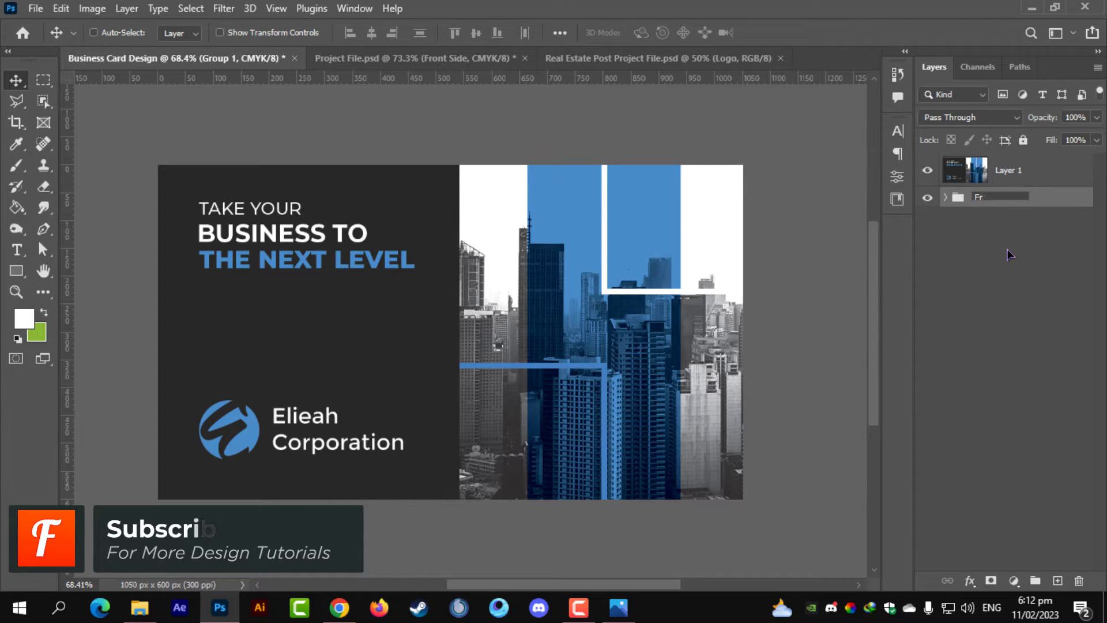
{"action": "type", "text": "ont Side"}
{"action": "key", "text": "Return"}
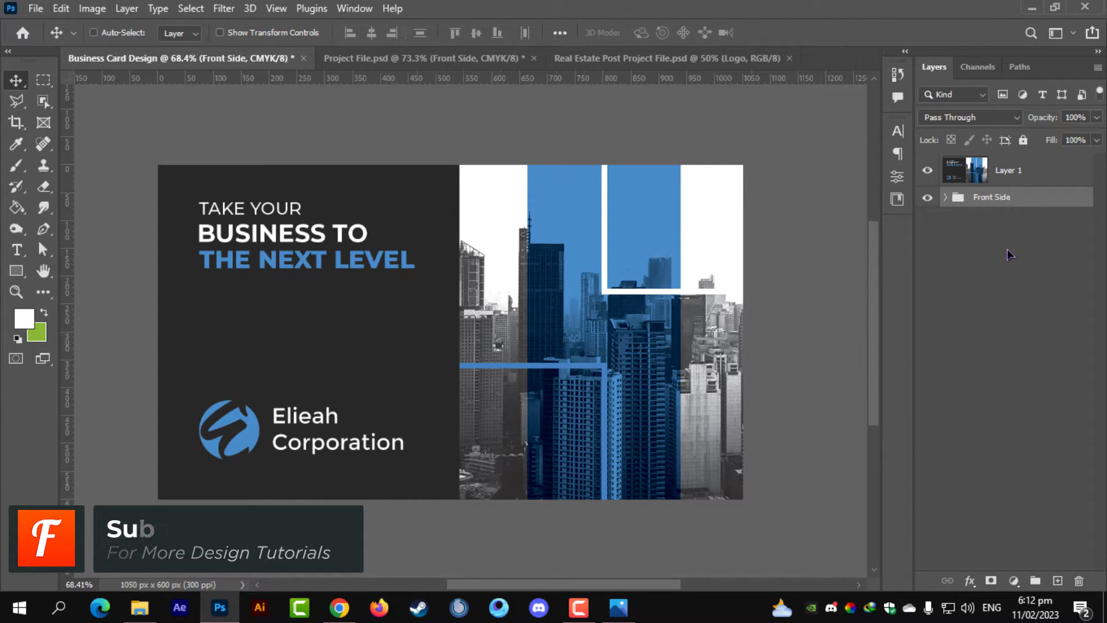
{"action": "left_click", "coordinate": [1006, 170]}
{"action": "key", "text": "Delete"}
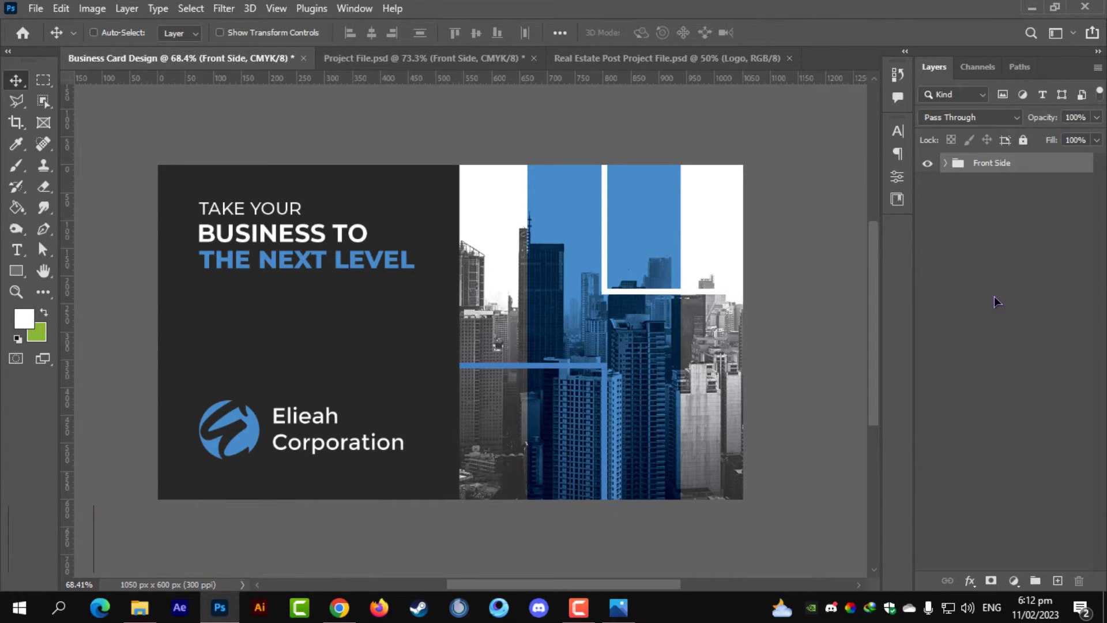
Expand Front Side and select Rectangle 4 through Rectangle 1 together.
{"action": "left_click", "coordinate": [947, 163]}
{"action": "scroll", "coordinate": [1019, 460], "scroll_direction": "down", "scroll_amount": 1}
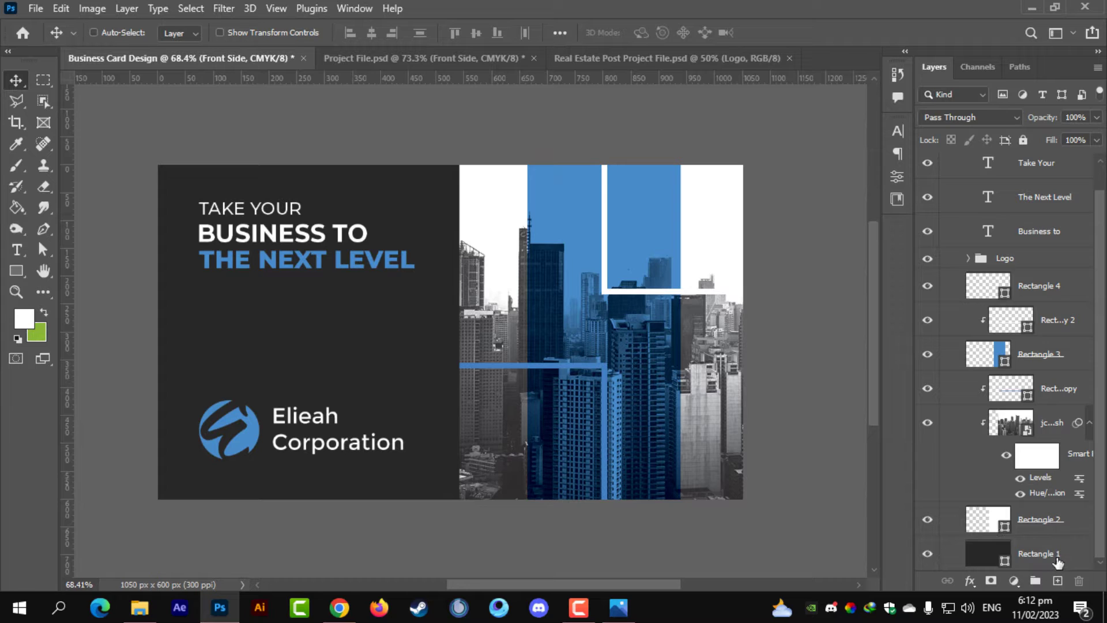
{"action": "left_click", "coordinate": [1058, 563]}
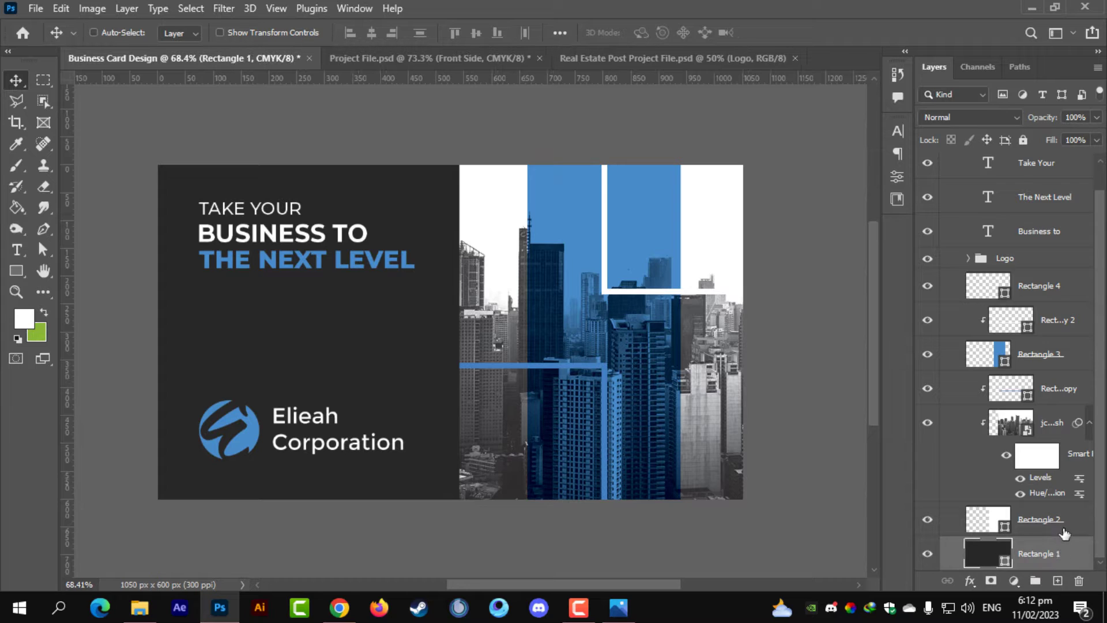
{"action": "left_click", "coordinate": [1032, 293], "text": "shift"}
{"action": "scroll", "coordinate": [1039, 306], "scroll_direction": "up", "scroll_amount": 1}
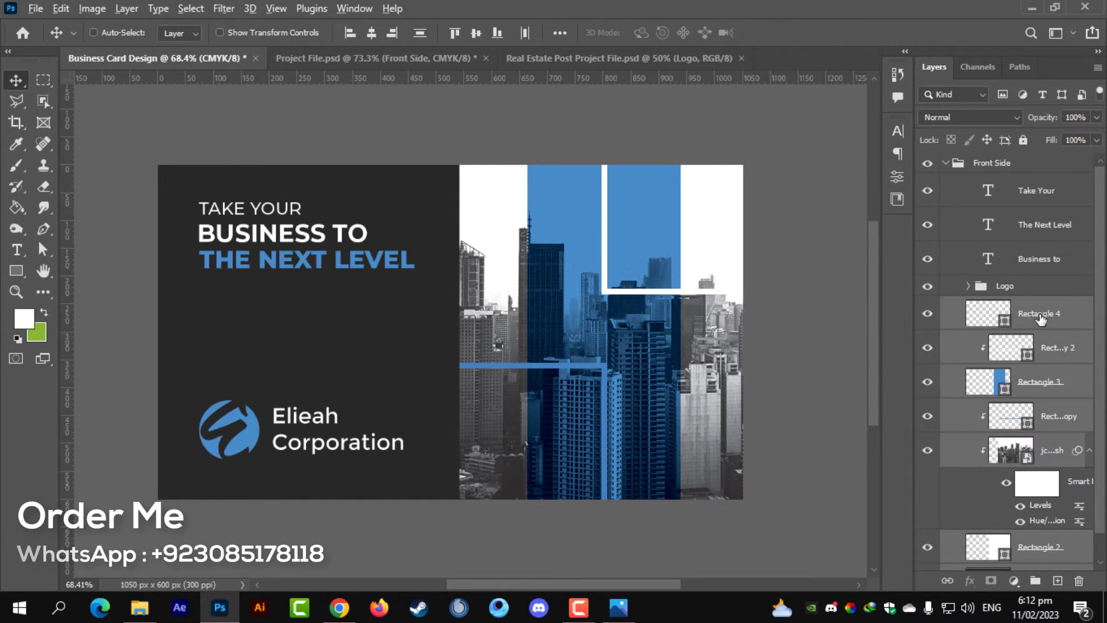
Copy Rectangle 4–1 above Front Side, collapse it, and add the Address, Web & Mail and Call groups.
{"action": "left_click_drag", "start_coordinate": [1041, 319], "coordinate": [966, 223]}
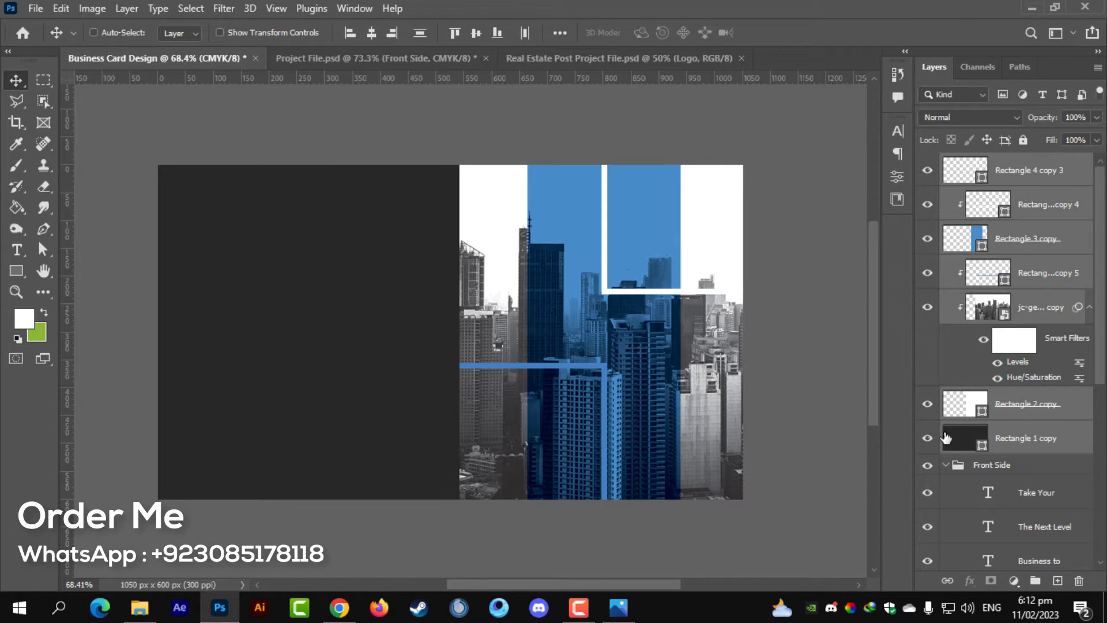
{"action": "left_click", "coordinate": [947, 464]}
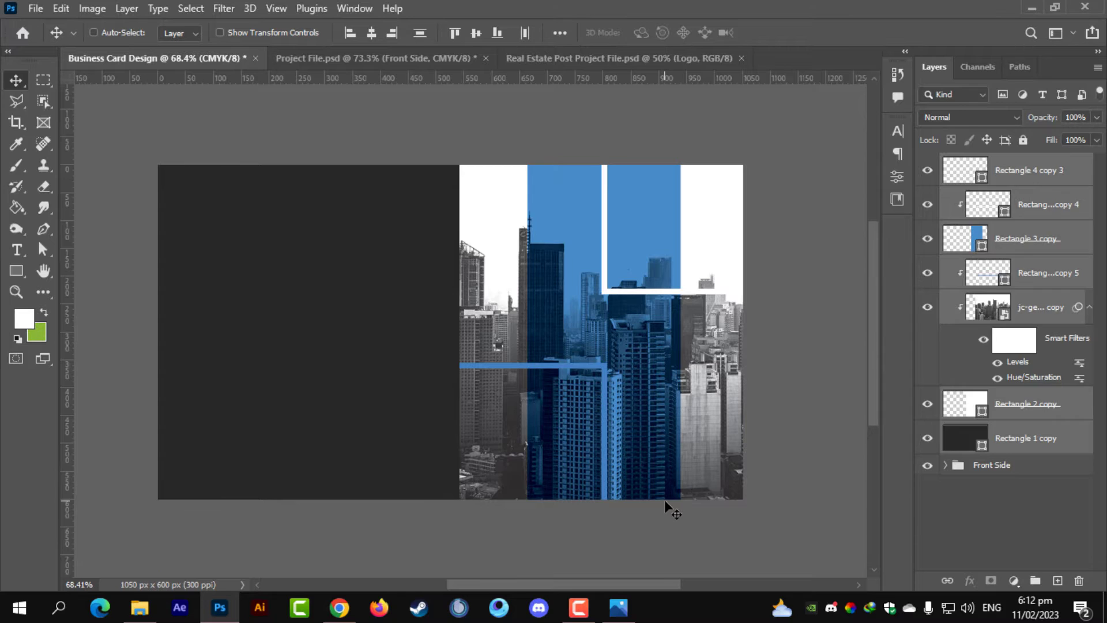
{"action": "key", "text": "ctrl+shift+bracketright"}
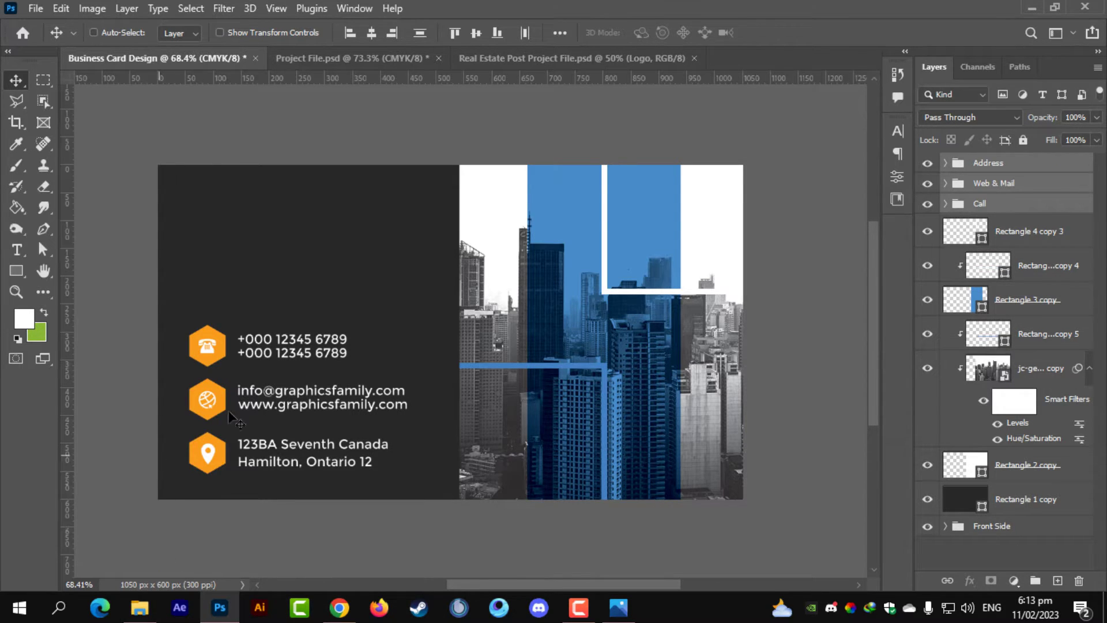
Move the Call, Web & Mail and Address groups up and slightly right with Free Transform.
{"action": "scroll", "coordinate": [233, 418], "scroll_direction": "up", "scroll_amount": 3}
{"action": "key", "text": "ctrl+t"}
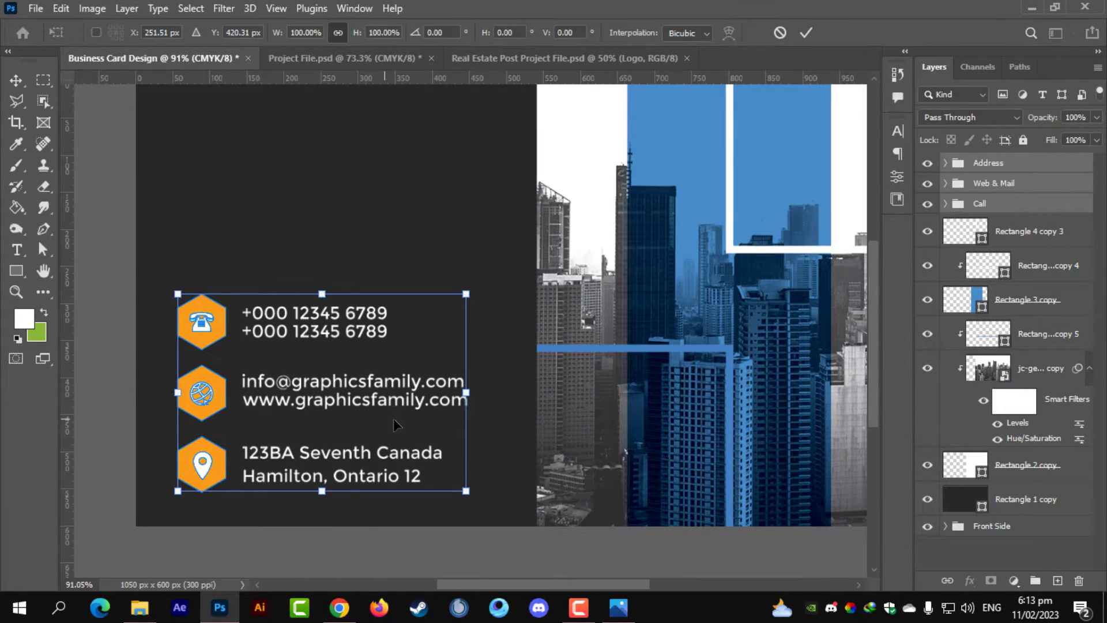
{"action": "mouse_move", "coordinate": [393, 417]}
{"action": "left_mouse_down"}
{"action": "mouse_move", "coordinate": [393, 394]}
{"action": "mouse_move", "coordinate": [403, 400]}
{"action": "left_mouse_up"}
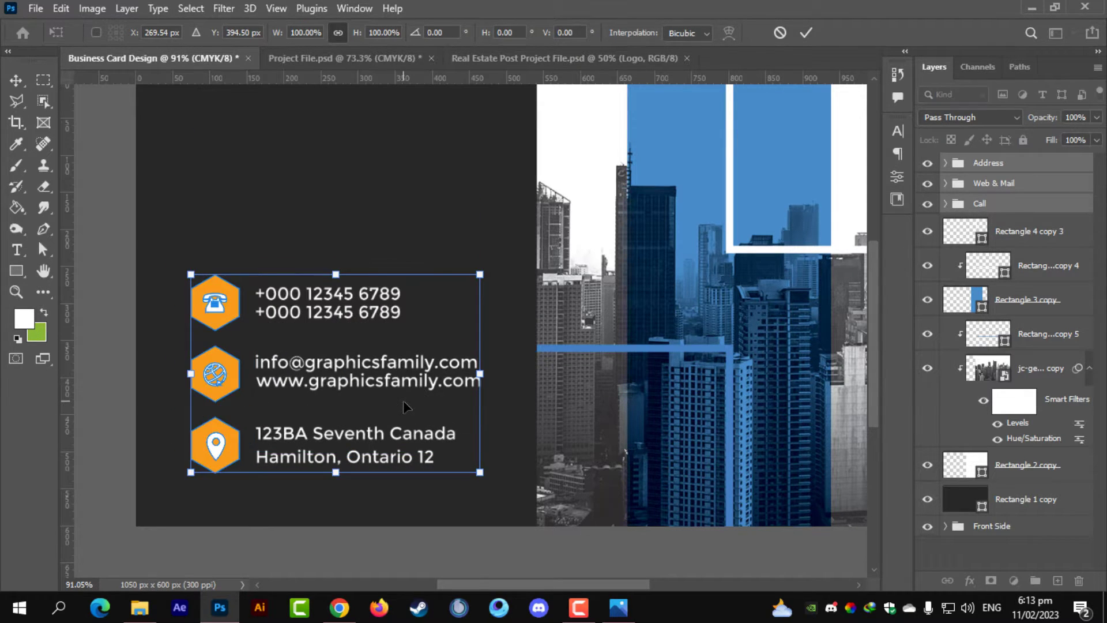
{"action": "key", "text": "Return"}
{"action": "scroll", "coordinate": [411, 415], "scroll_direction": "up", "scroll_amount": 3}
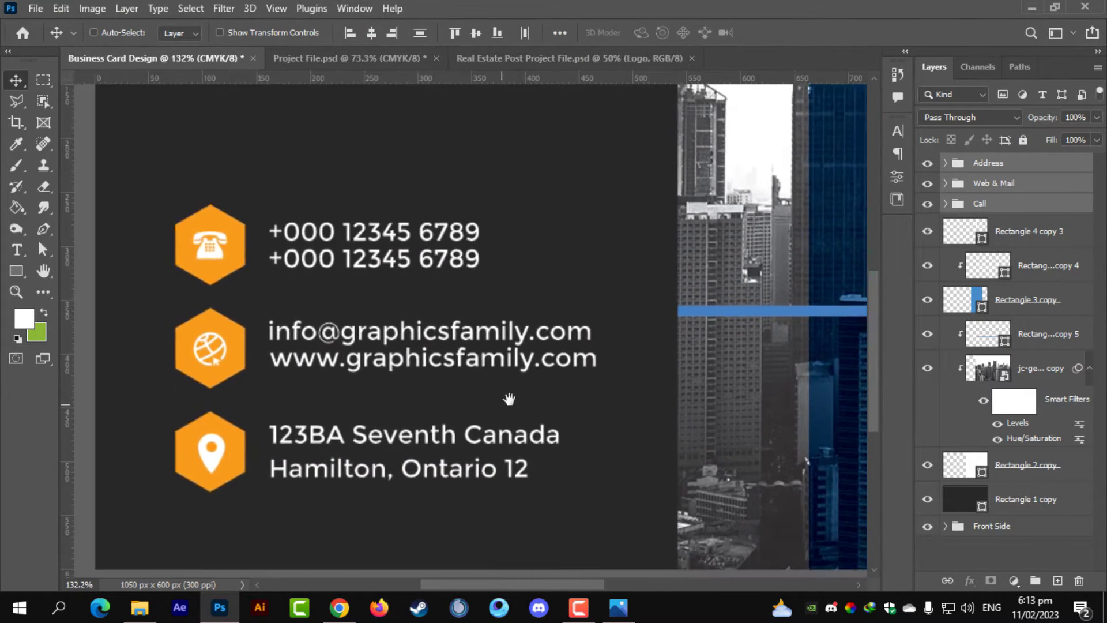
{"action": "left_click_drag", "start_coordinate": [509, 400], "coordinate": [480, 387]}
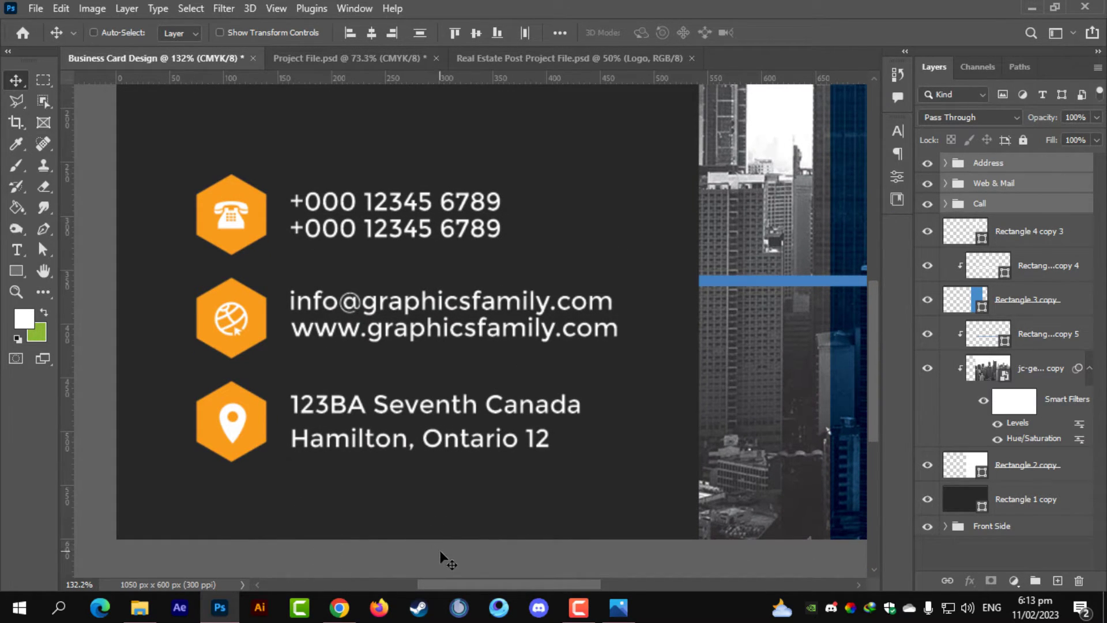
{"action": "left_click", "coordinate": [942, 207]}
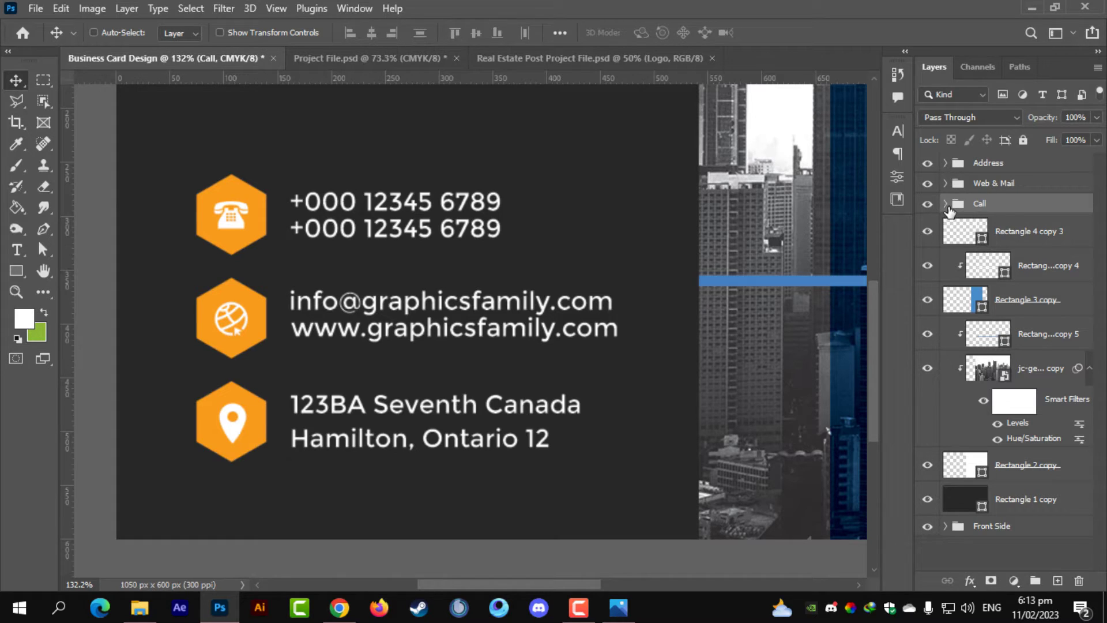
Try editing the phone hexagon's orange hex code, cancelling both attempts.
{"action": "left_click", "coordinate": [946, 204]}
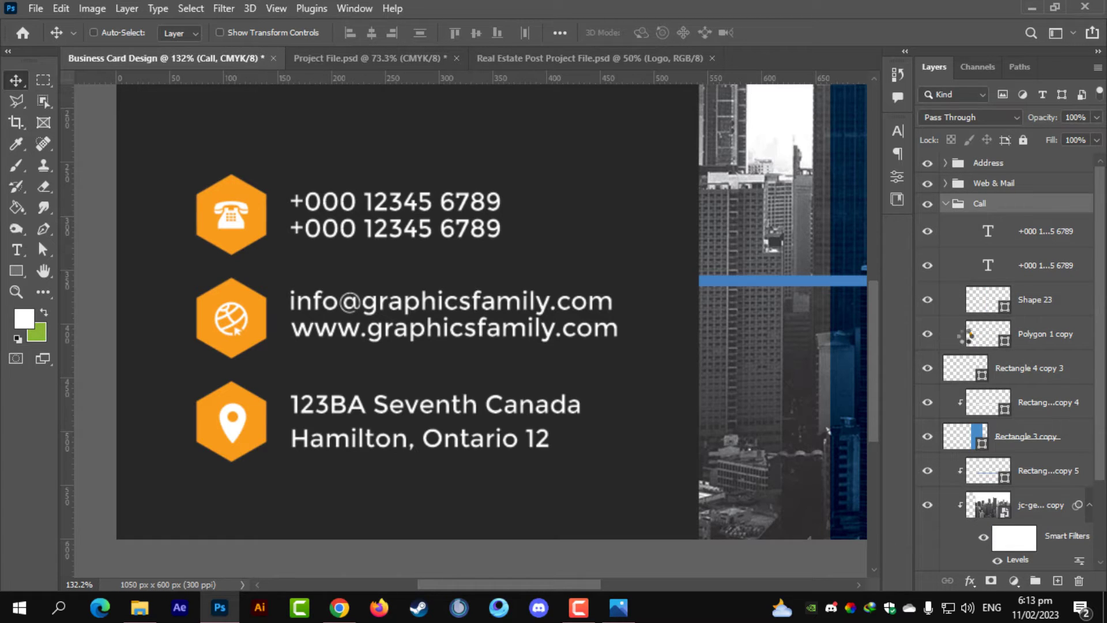
{"action": "double_click", "coordinate": [980, 334]}
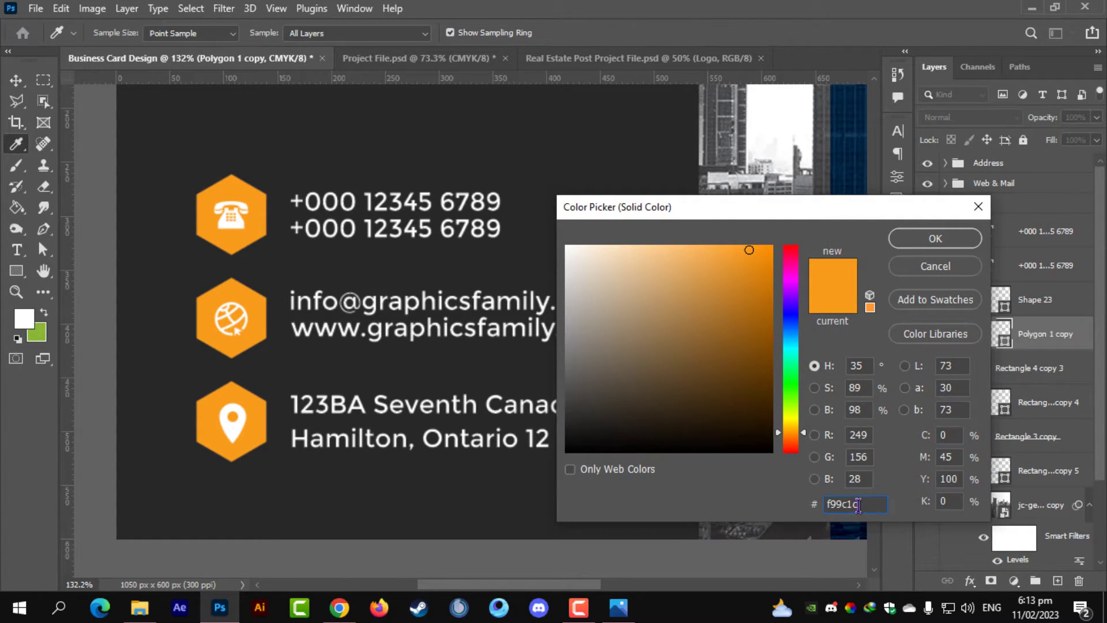
{"action": "double_click", "coordinate": [858, 505]}
{"action": "key", "text": "BackSpace"}
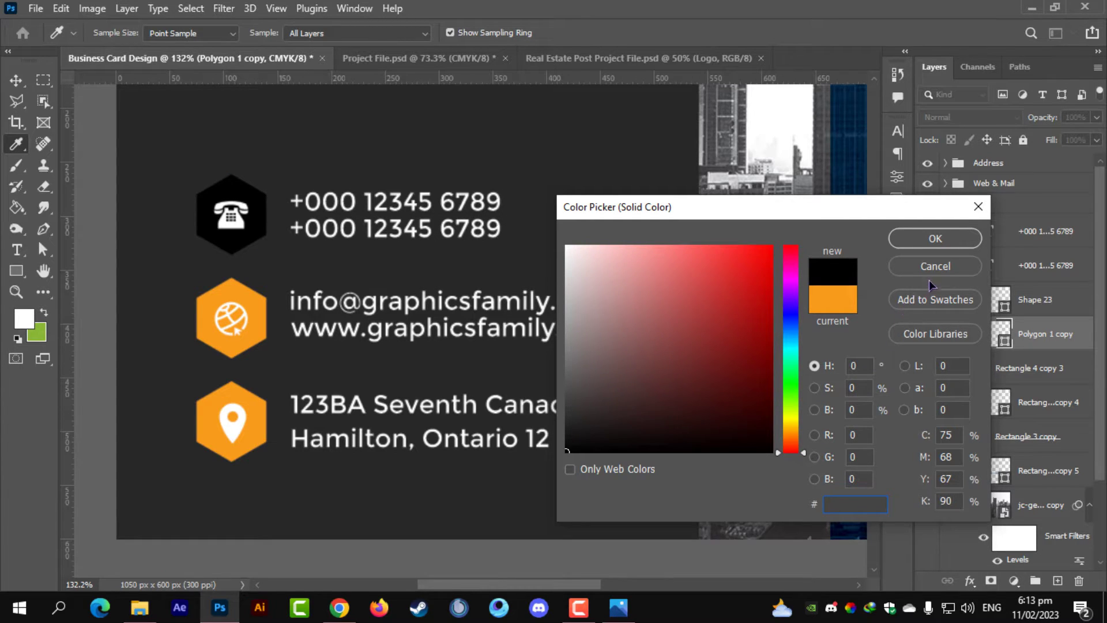
{"action": "left_click", "coordinate": [932, 272]}
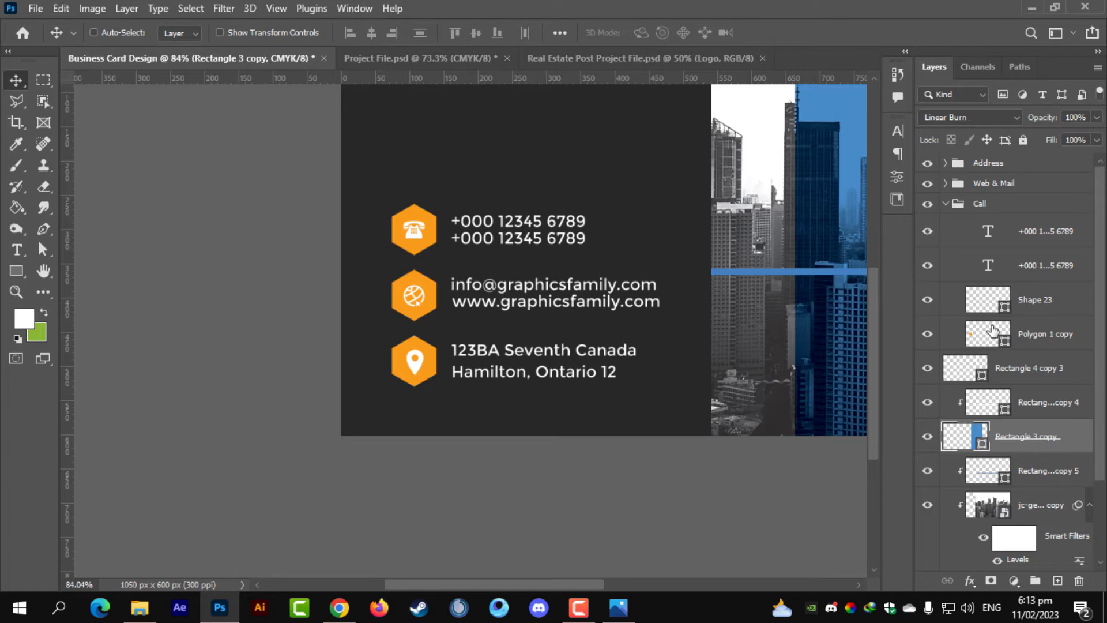
{"action": "double_click", "coordinate": [991, 334]}
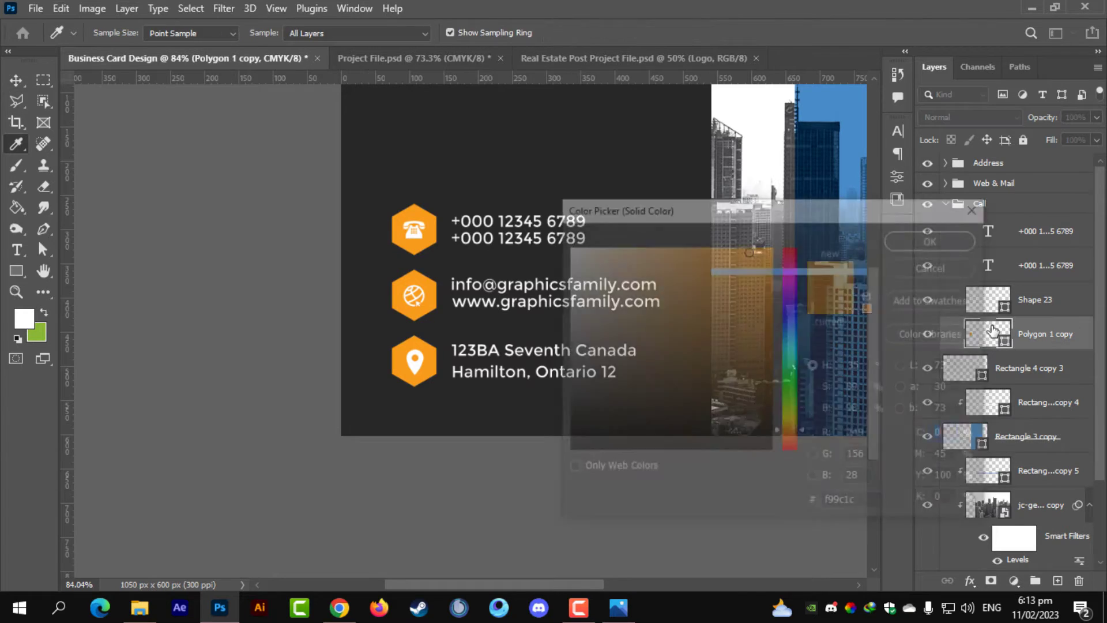
{"action": "double_click", "coordinate": [866, 506]}
{"action": "key", "text": "BackSpace"}
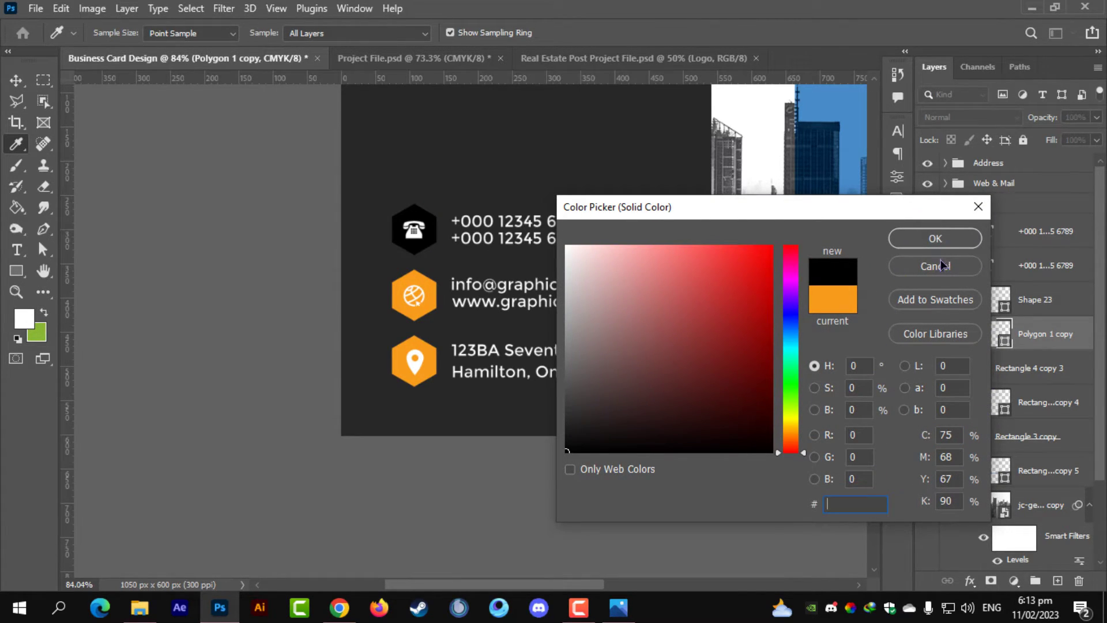
{"action": "left_click", "coordinate": [935, 266]}
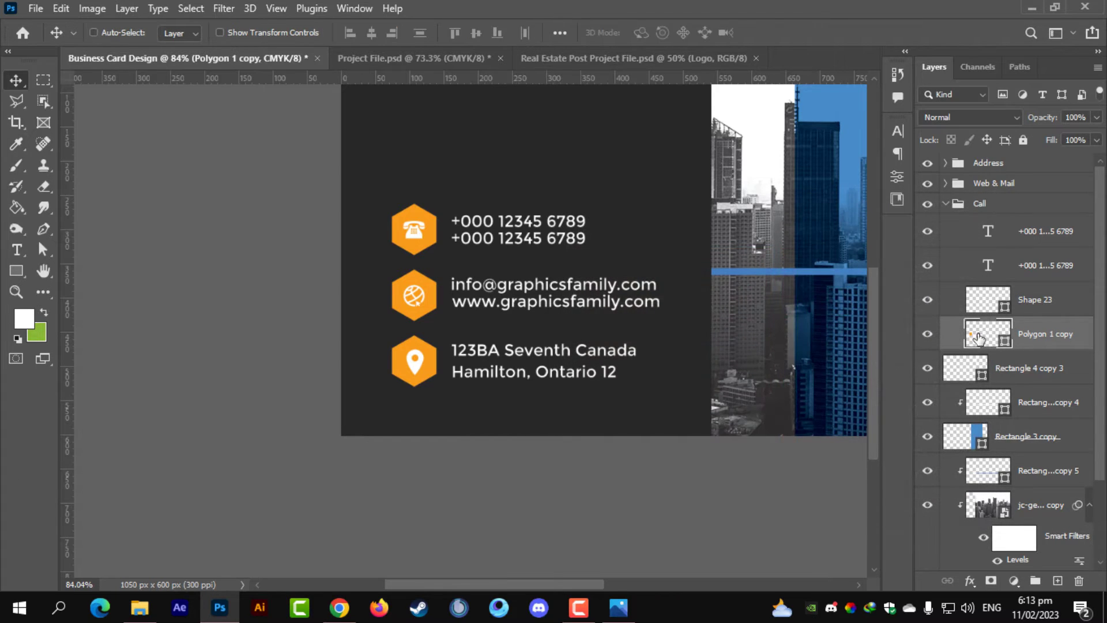
Copy the blue colour code 488cca from the blue strip's fill colour.
{"action": "double_click", "coordinate": [980, 436]}
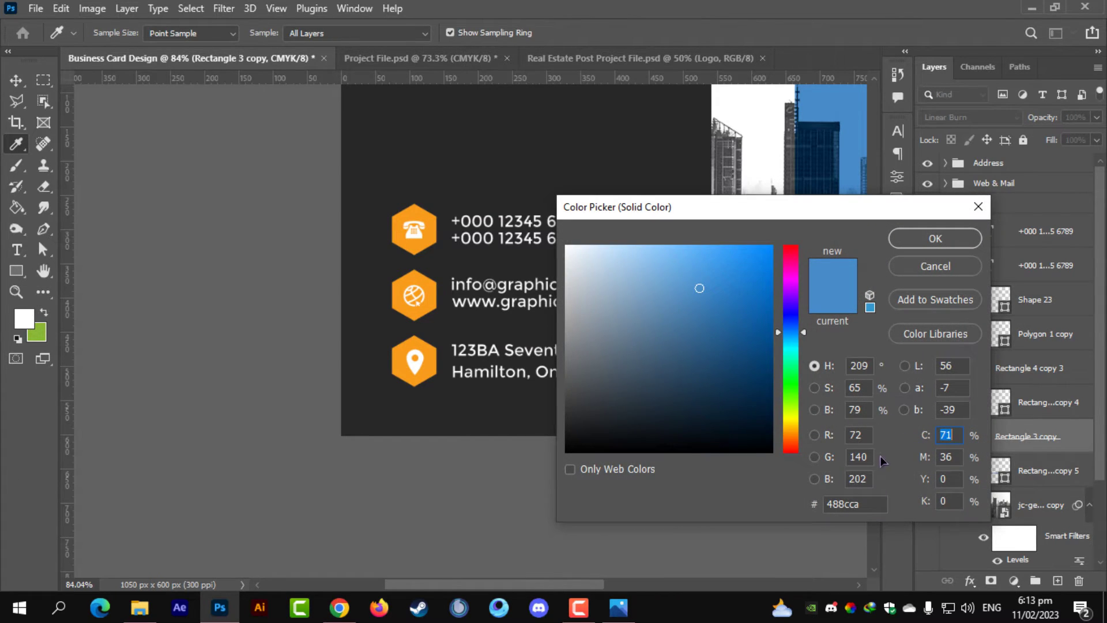
{"action": "double_click", "coordinate": [872, 505]}
{"action": "right_click", "coordinate": [868, 506]}
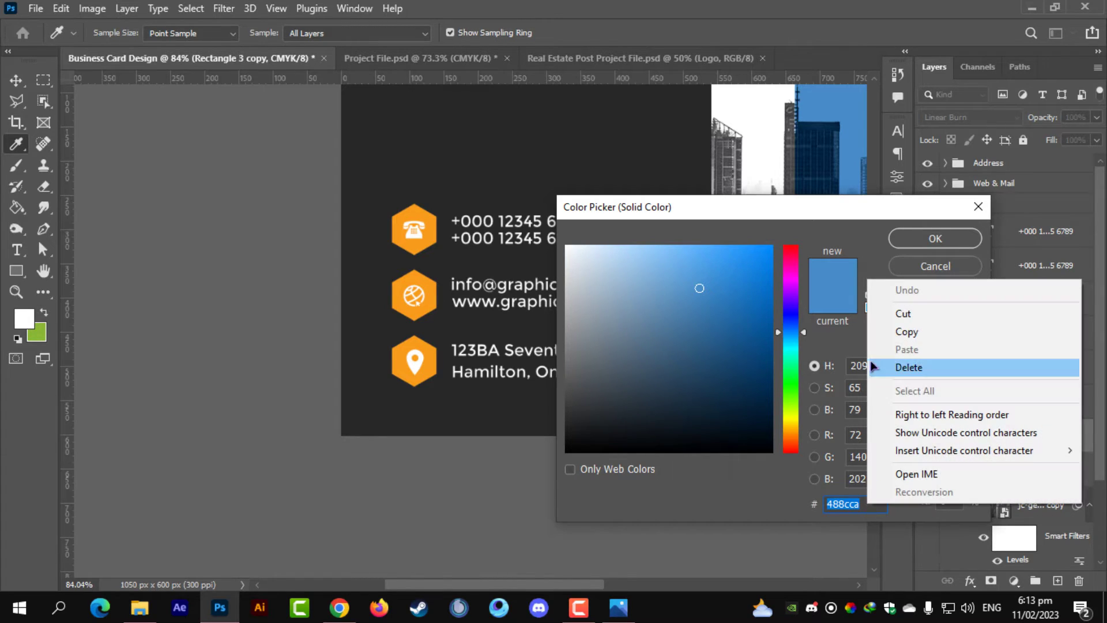
{"action": "left_click", "coordinate": [907, 332]}
{"action": "left_click", "coordinate": [936, 238]}
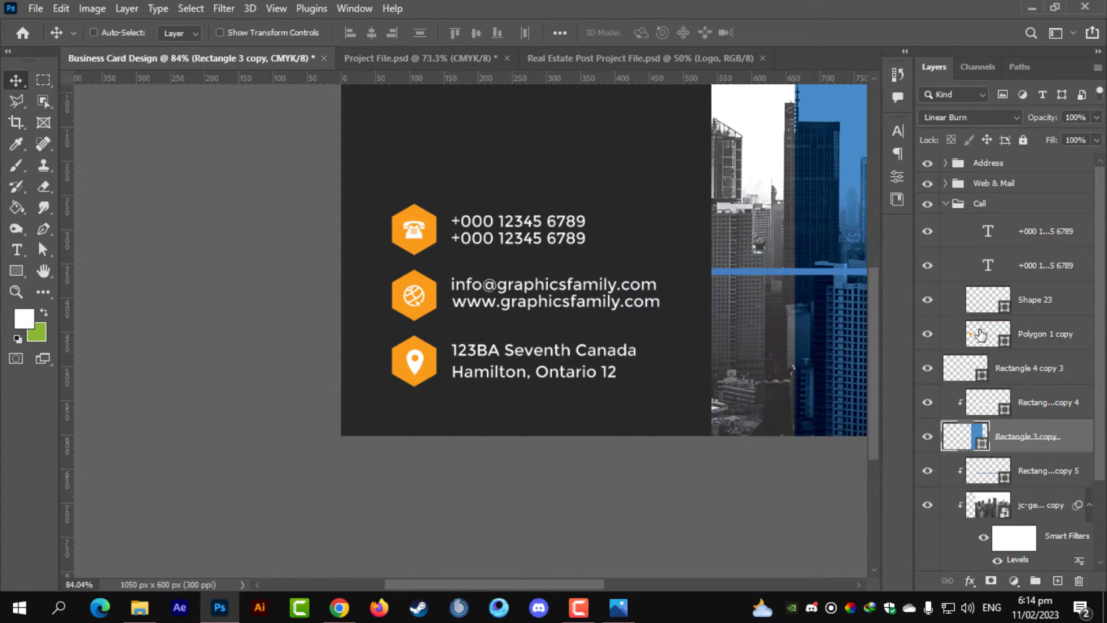
Recolour the phone hexagon blue 488cca by sampling the blue foreground colour.
{"action": "left_click", "coordinate": [991, 346]}
{"action": "double_click", "coordinate": [991, 347]}
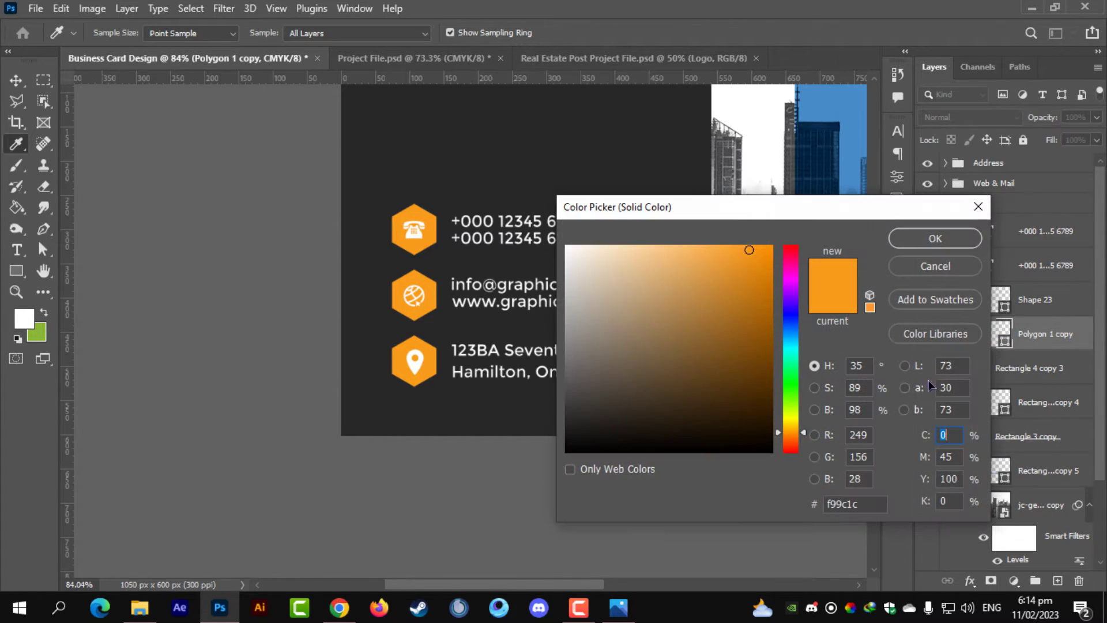
{"action": "double_click", "coordinate": [860, 504]}
{"action": "key", "text": "BackSpace"}
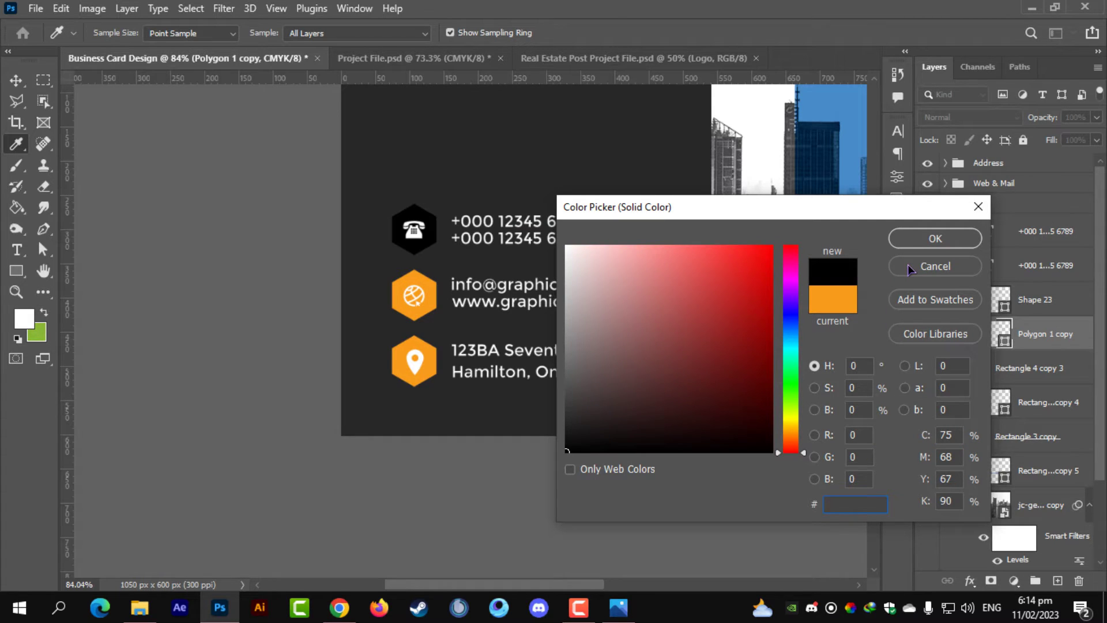
{"action": "left_click", "coordinate": [909, 269]}
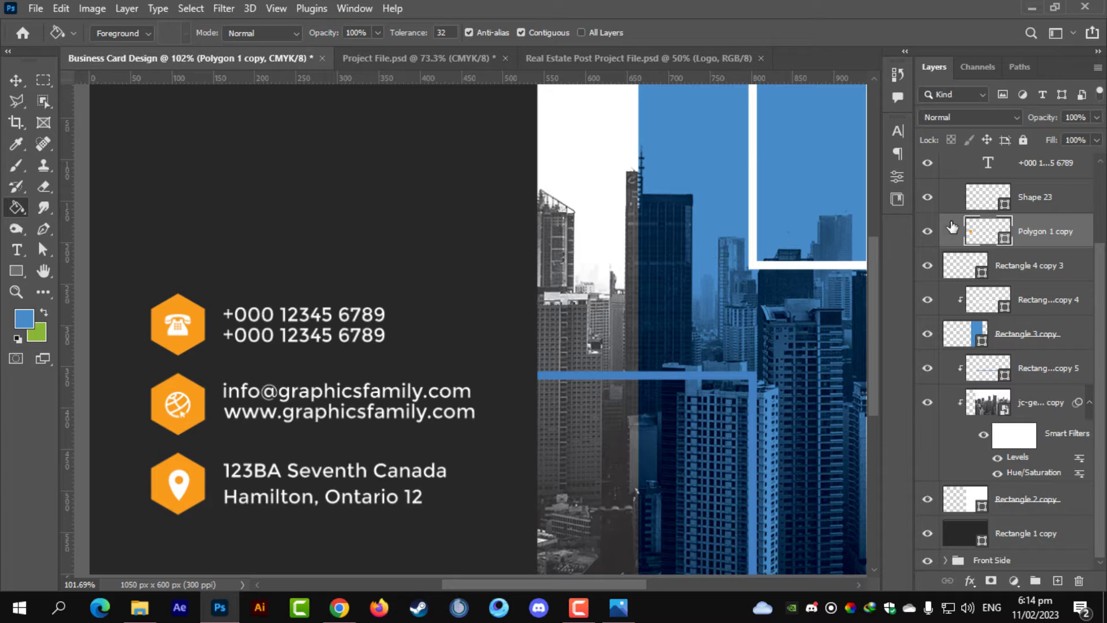
{"action": "double_click", "coordinate": [980, 237]}
{"action": "left_click", "coordinate": [22, 312]}
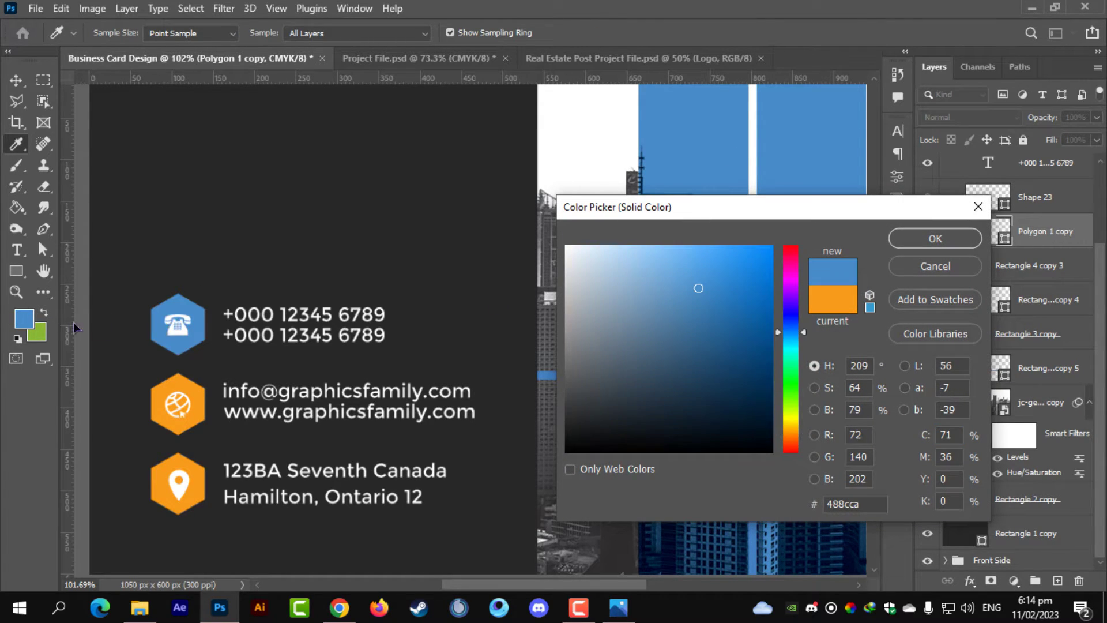
{"action": "left_click", "coordinate": [935, 239]}
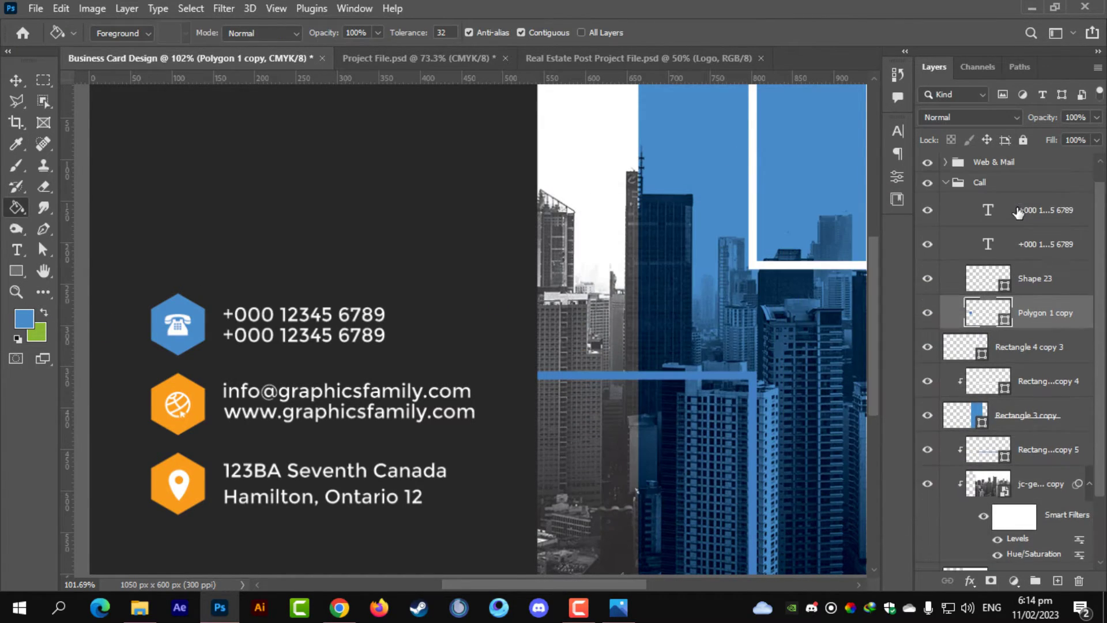
Recolour the web hexagon in the Web & Mail group to the same blue.
{"action": "scroll", "coordinate": [953, 213], "scroll_direction": "up", "scroll_amount": 3}
{"action": "left_click", "coordinate": [946, 204]}
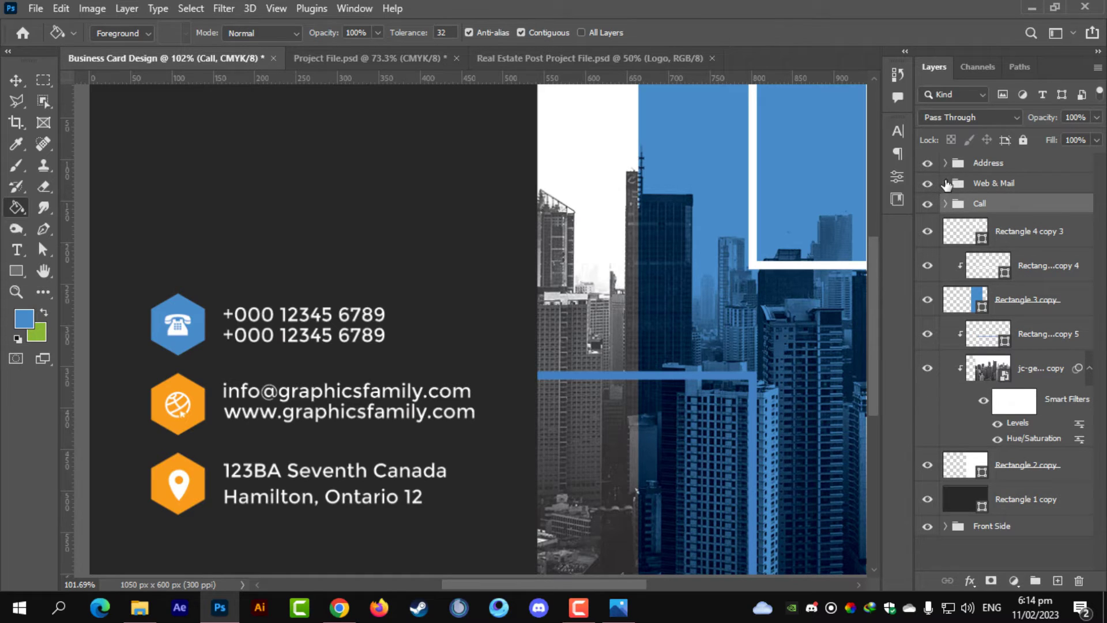
{"action": "left_click", "coordinate": [946, 184]}
{"action": "double_click", "coordinate": [1003, 313]}
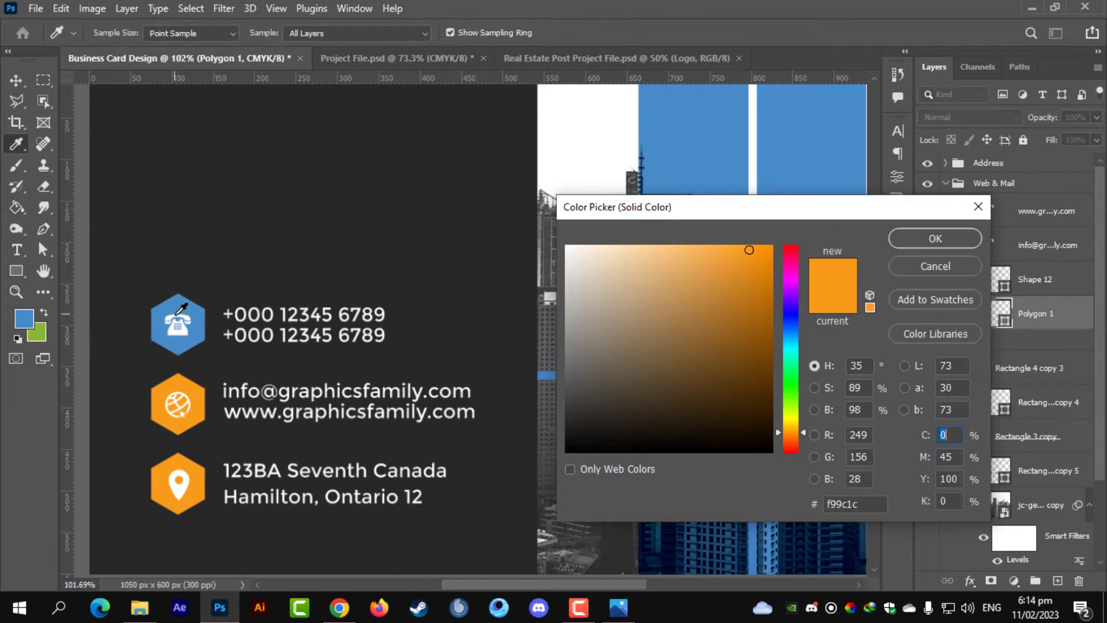
{"action": "left_click", "coordinate": [179, 315]}
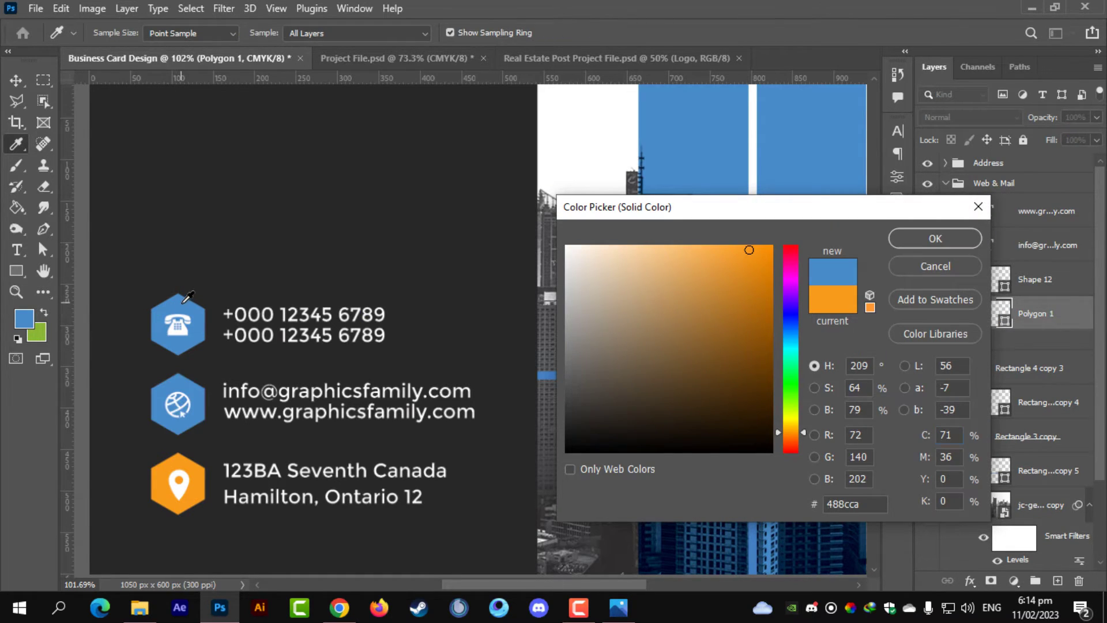
{"action": "left_click", "coordinate": [935, 240]}
{"action": "left_click", "coordinate": [947, 183]}
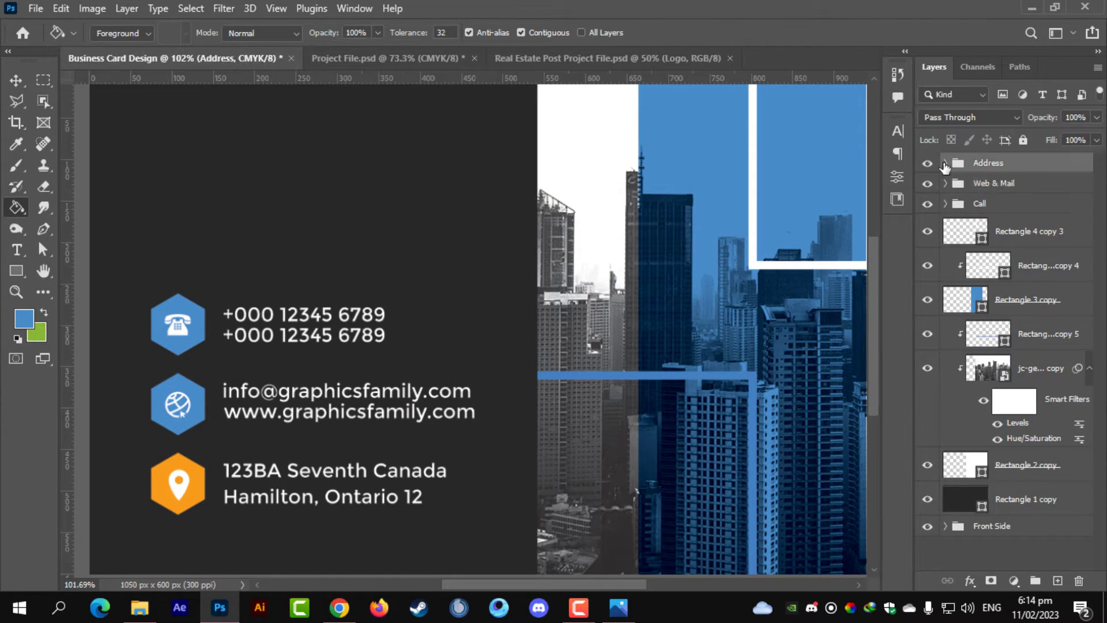
Recolour the address hexagon in the Address group to the same blue.
{"action": "left_click", "coordinate": [944, 164]}
{"action": "double_click", "coordinate": [981, 259]}
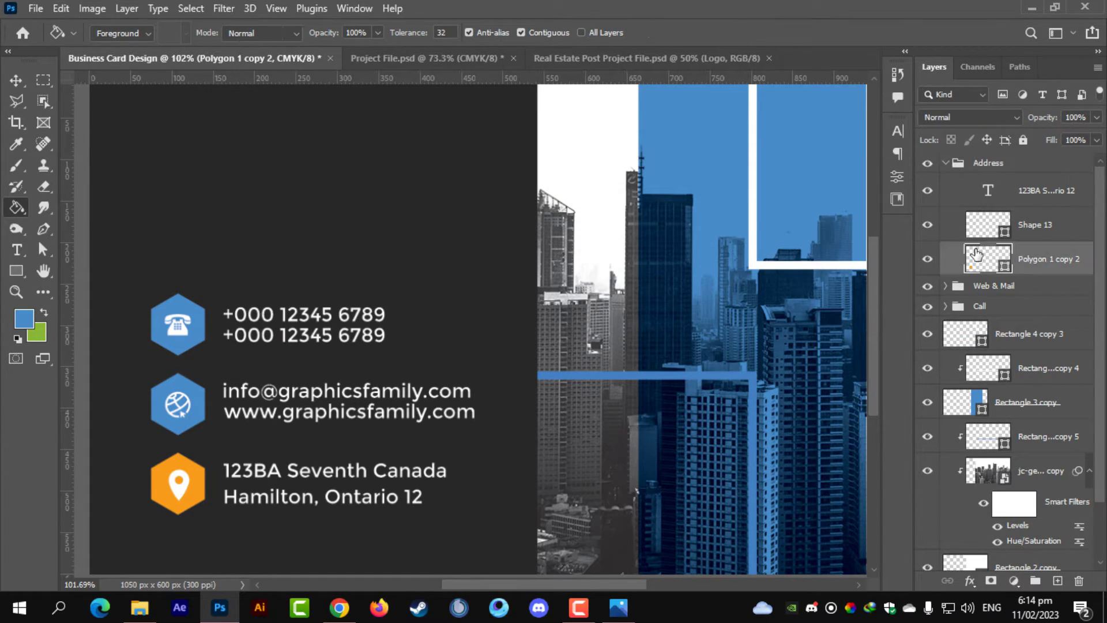
{"action": "left_click", "coordinate": [198, 389]}
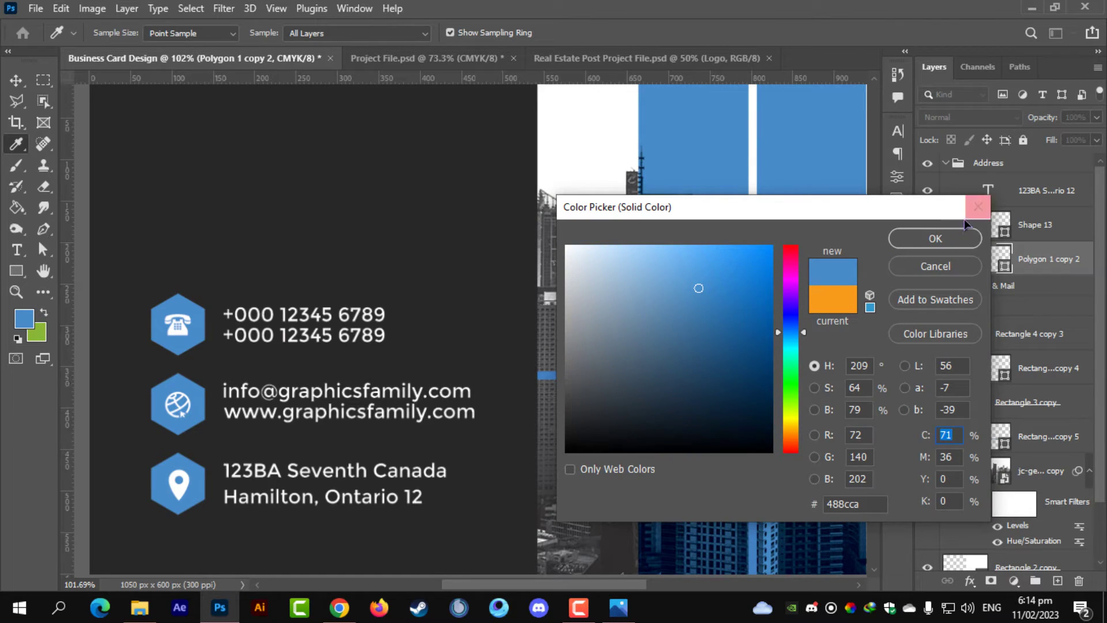
{"action": "key", "text": "Return"}
{"action": "left_click", "coordinate": [946, 163]}
Bring the QR code into the card, shrink it over the city photo, and stack Forma 1 above Address.
{"action": "key", "text": "ctrl+0"}
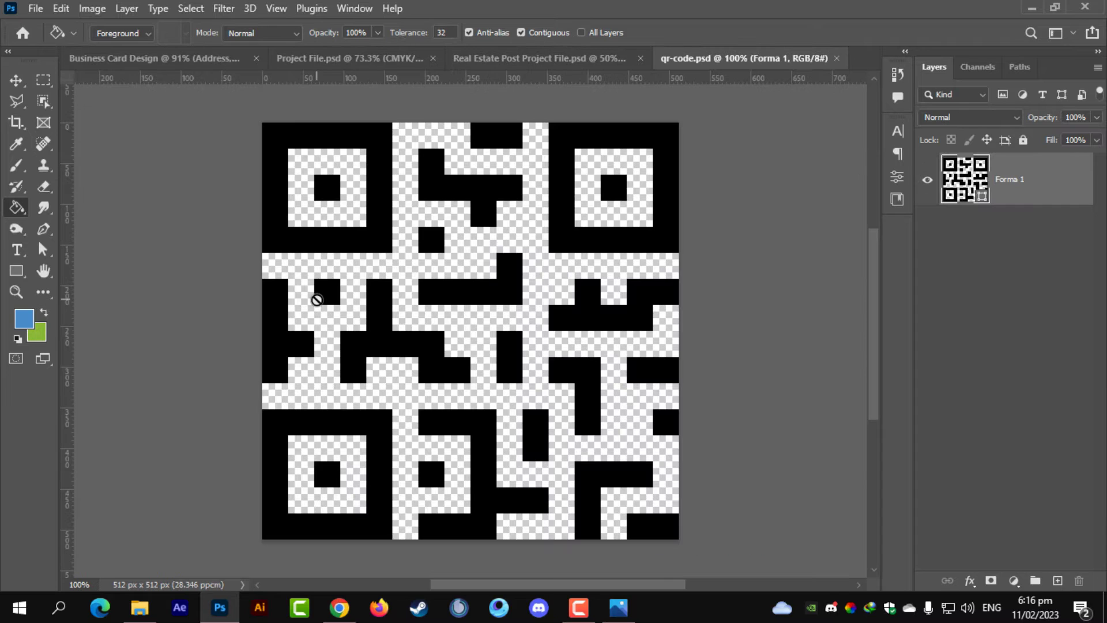
{"action": "left_click", "coordinate": [16, 79]}
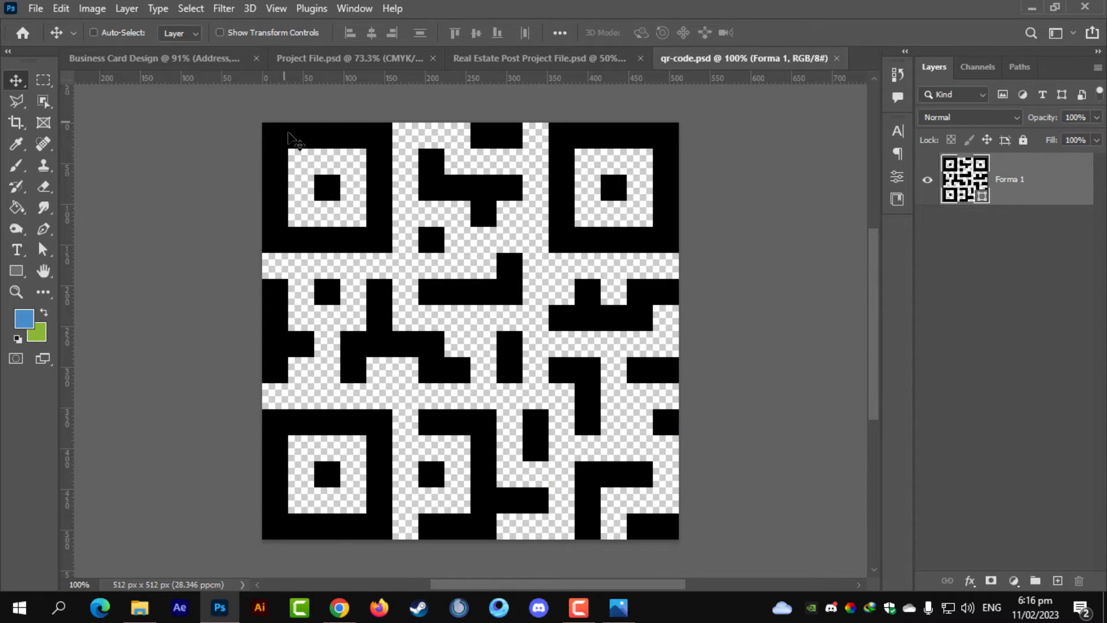
{"action": "mouse_move", "coordinate": [289, 133]}
{"action": "left_mouse_down"}
{"action": "mouse_move", "coordinate": [180, 77]}
{"action": "mouse_move", "coordinate": [632, 374]}
{"action": "left_mouse_up"}
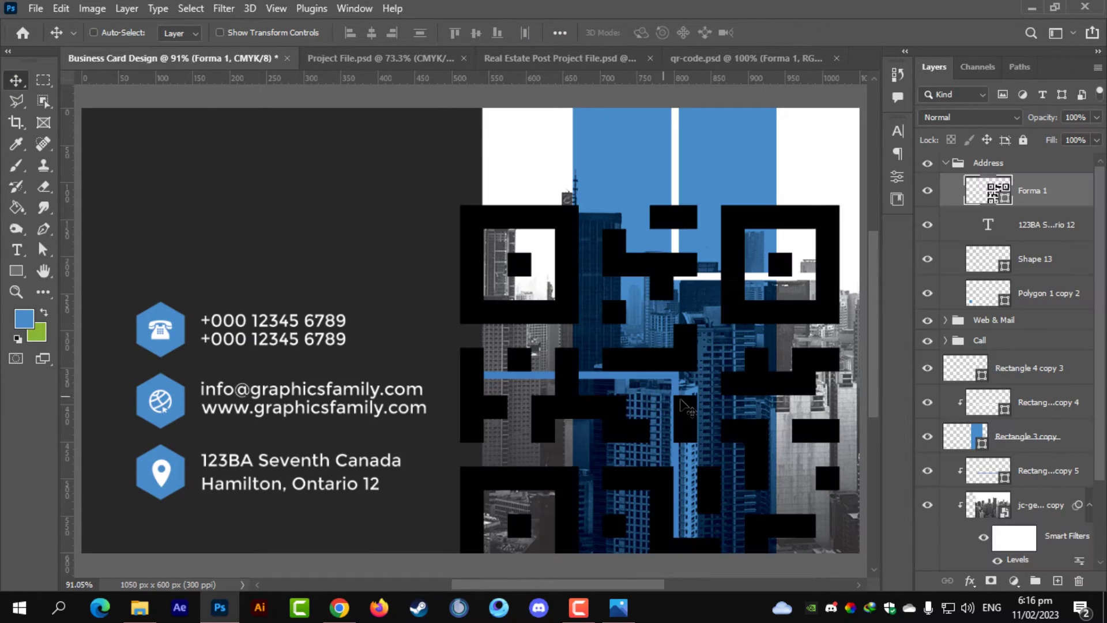
{"action": "key", "text": "ctrl+t"}
{"action": "left_click_drag", "start_coordinate": [843, 209], "coordinate": [731, 374]}
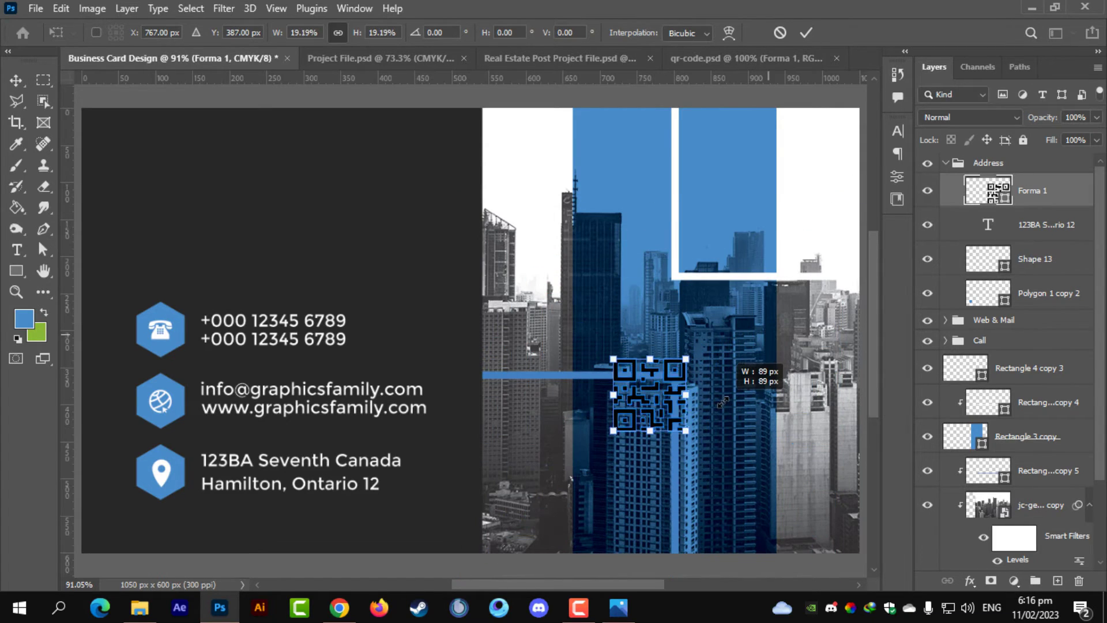
{"action": "key", "text": "Return"}
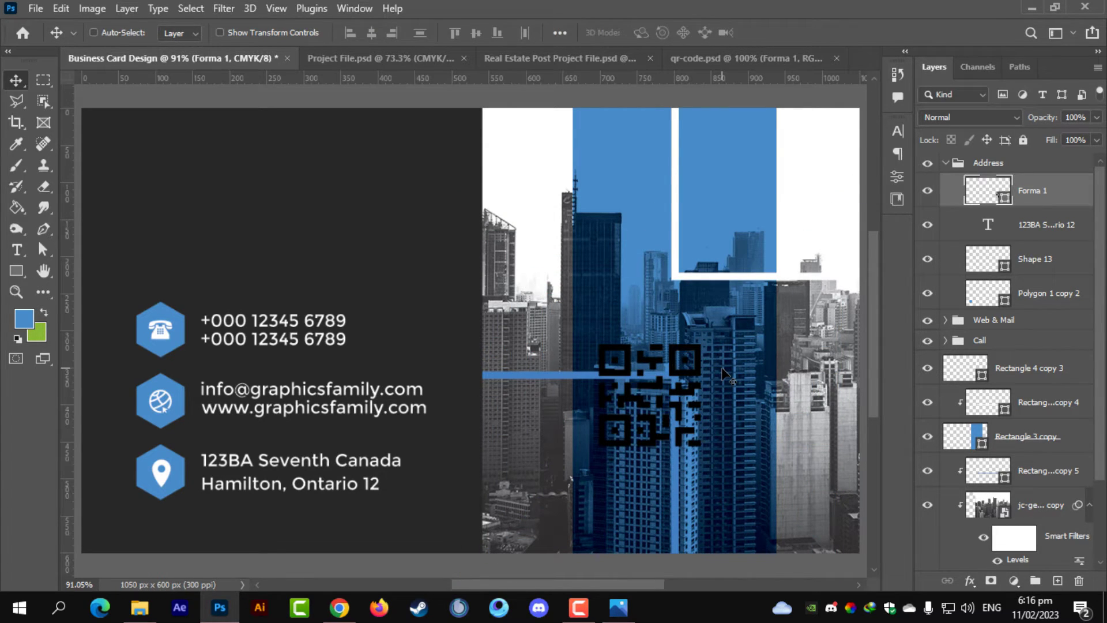
{"action": "left_click_drag", "start_coordinate": [1047, 195], "coordinate": [1048, 156]}
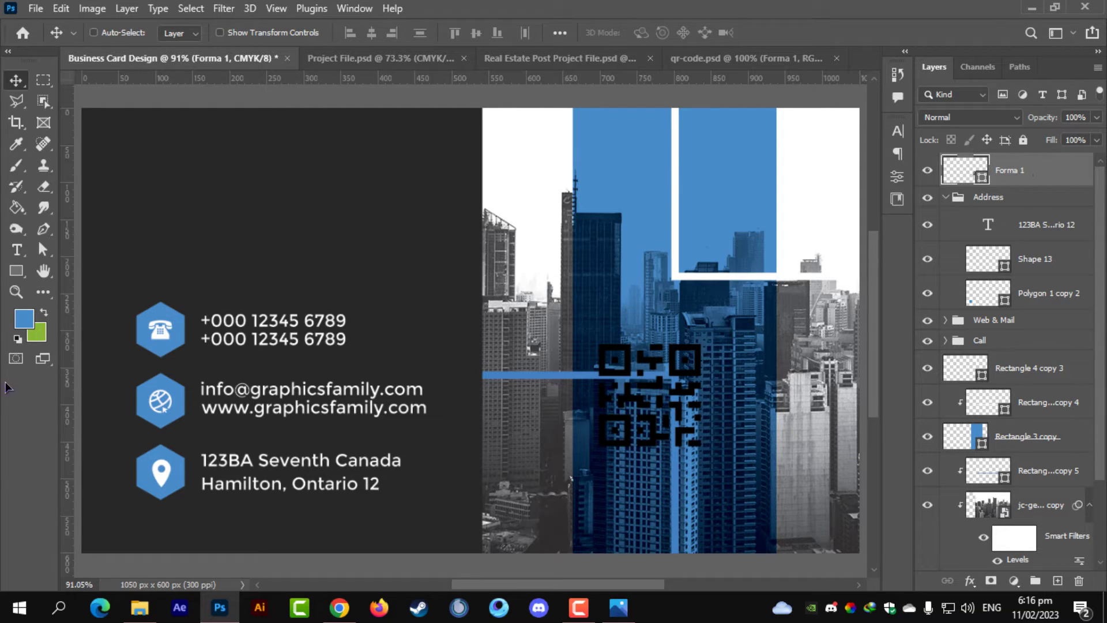
Draw a 204 px white square over the QR code area.
{"action": "left_click", "coordinate": [16, 271]}
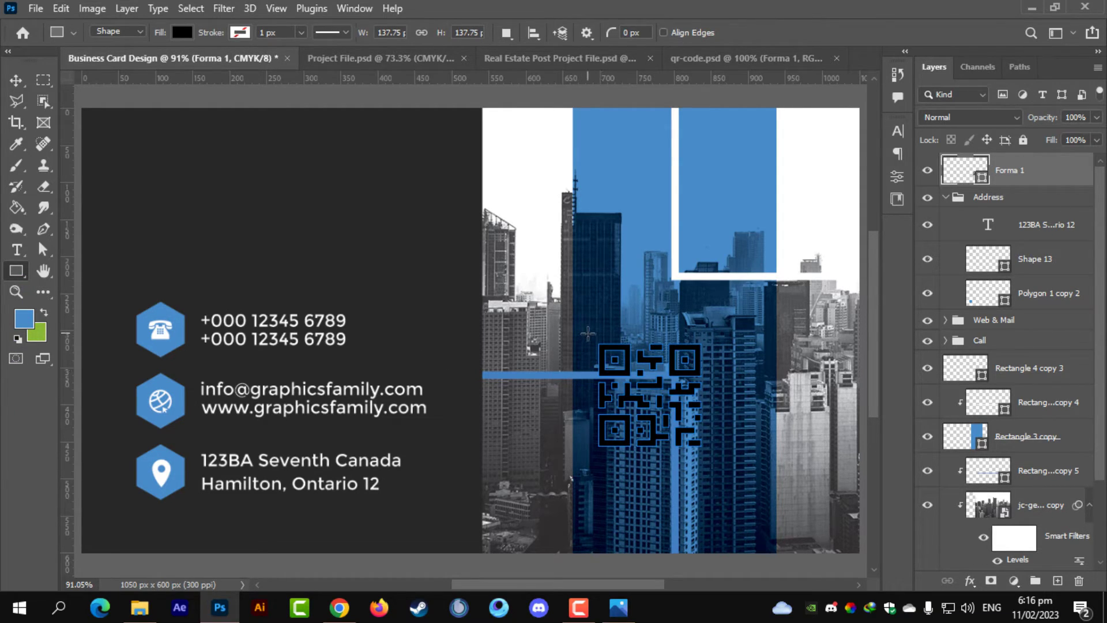
{"action": "left_click_drag", "start_coordinate": [588, 334], "coordinate": [671, 389]}
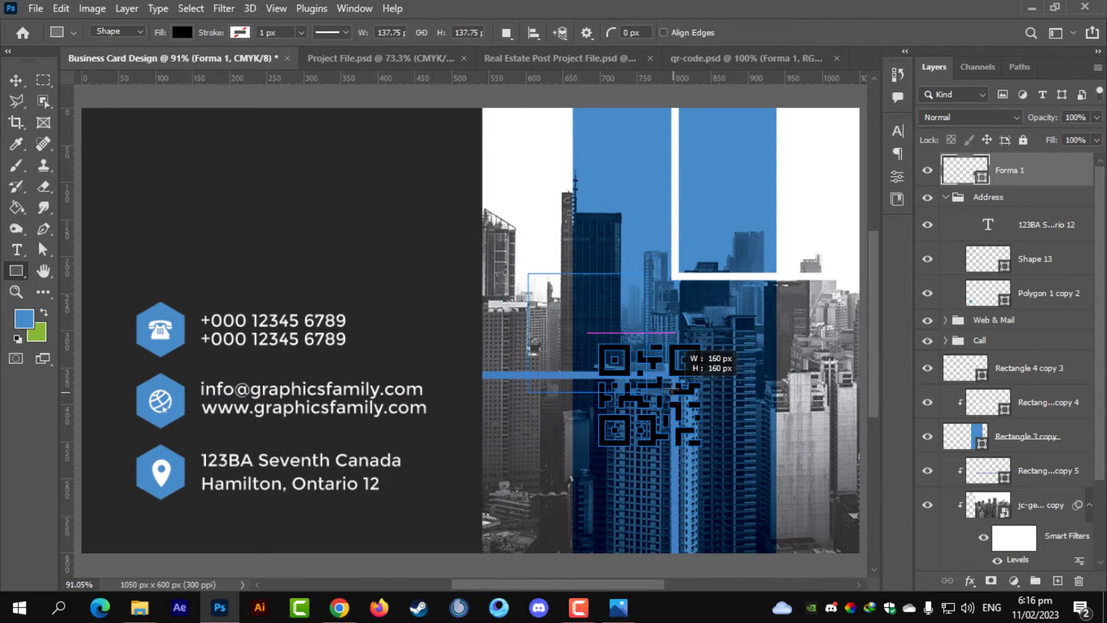
{"action": "left_click_drag", "start_coordinate": [671, 388], "coordinate": [663, 408]}
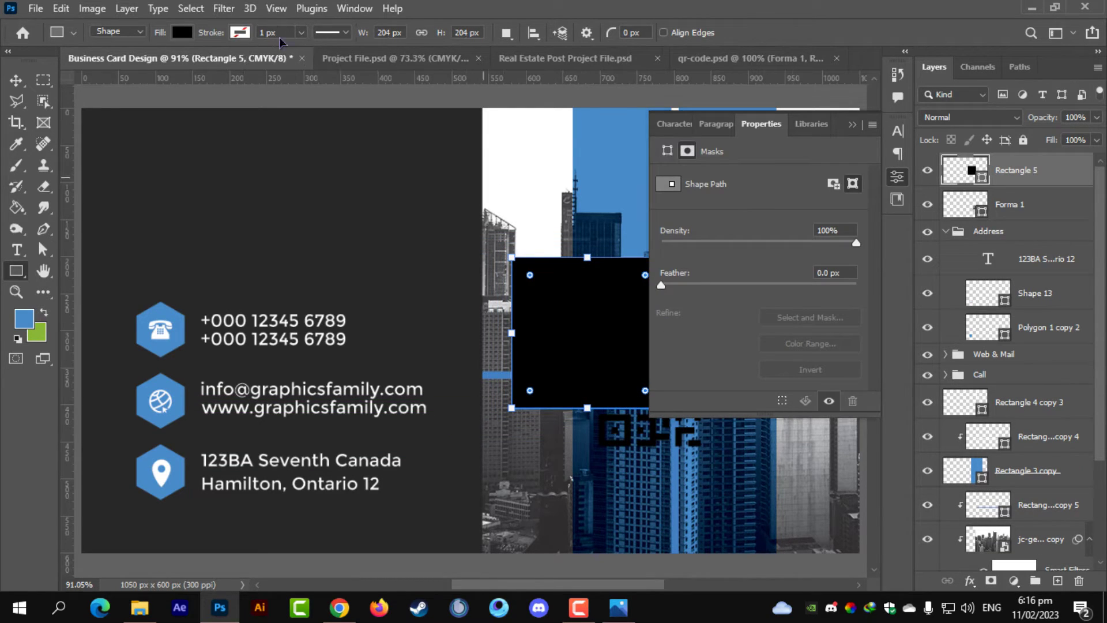
{"action": "left_click", "coordinate": [182, 33]}
{"action": "left_click", "coordinate": [182, 119]}
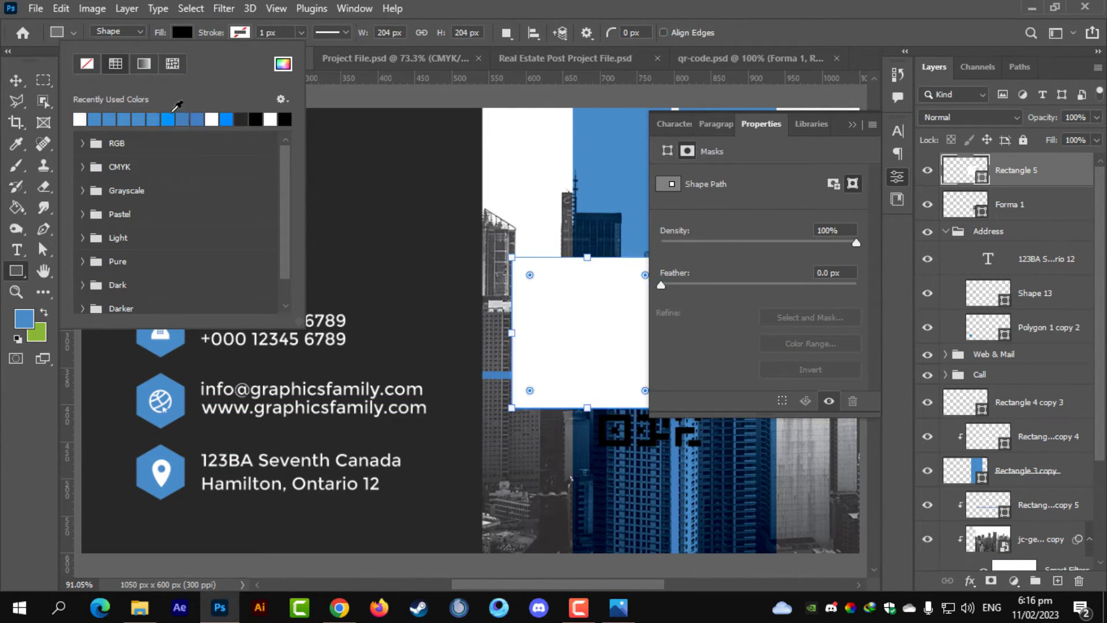
{"action": "left_click", "coordinate": [15, 84]}
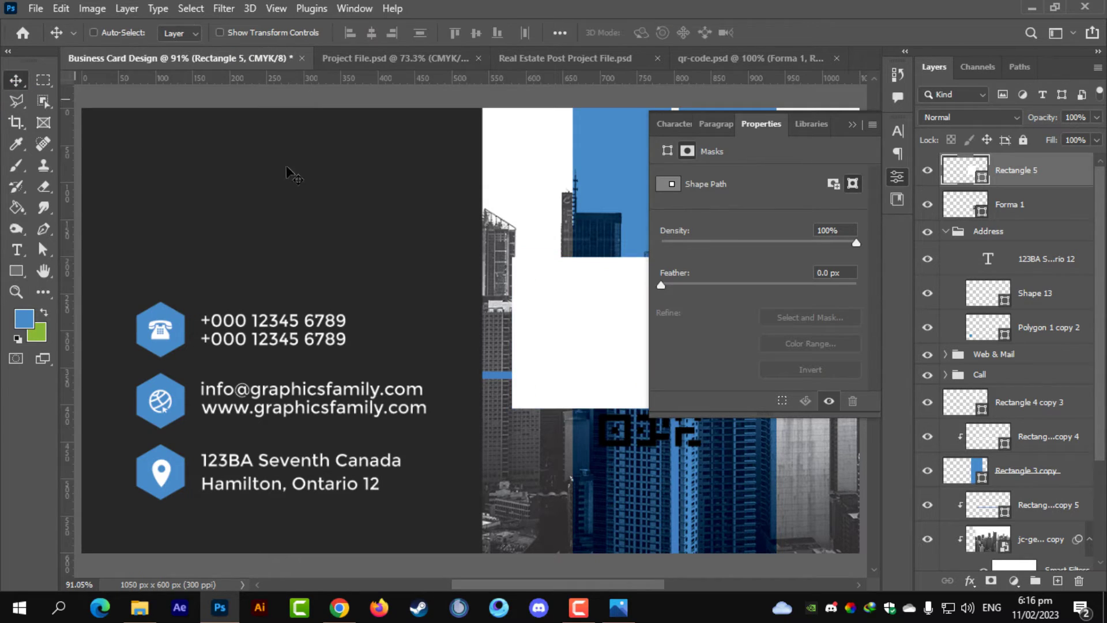
Stack the QR code above the white box and centre them horizontally and vertically.
{"action": "left_click_drag", "start_coordinate": [1006, 209], "coordinate": [1007, 165]}
{"action": "left_click", "coordinate": [1015, 204], "text": "shift"}
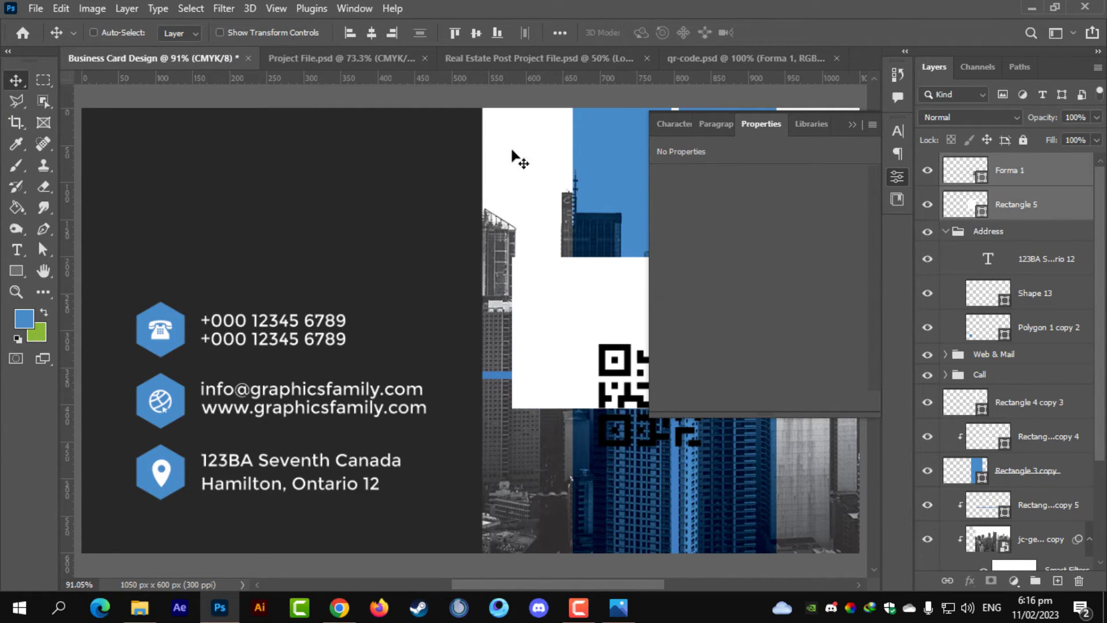
{"action": "left_click", "coordinate": [371, 33]}
{"action": "left_click", "coordinate": [476, 33]}
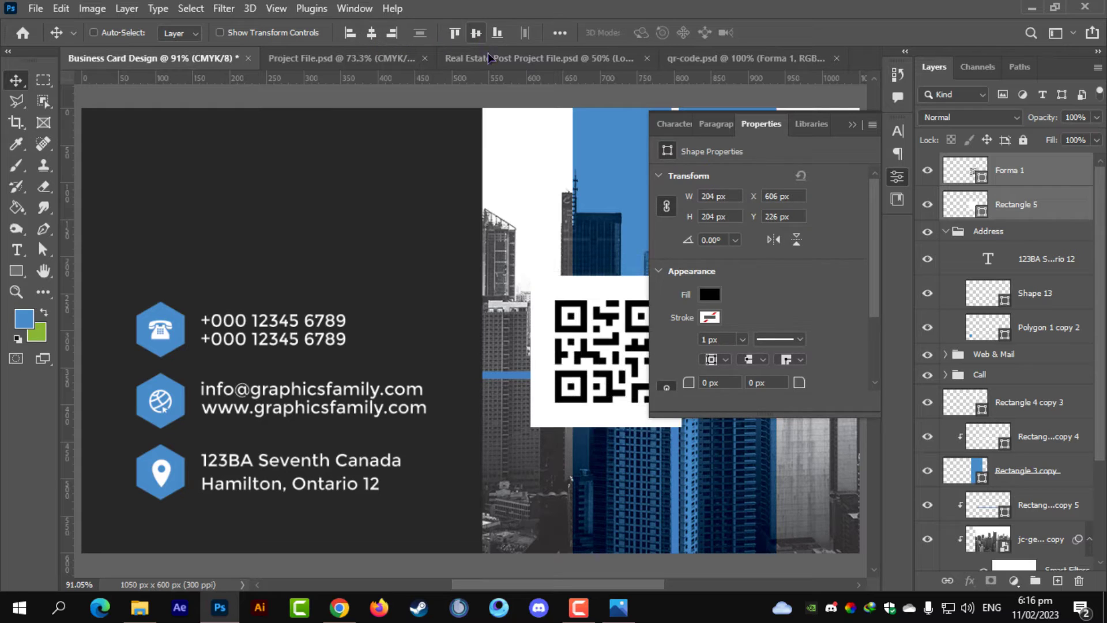
{"action": "left_click", "coordinate": [851, 127]}
{"action": "left_click", "coordinate": [1007, 182]}
Enlarge the QR code to fill the white box.
{"action": "key", "text": "ctrl+t"}
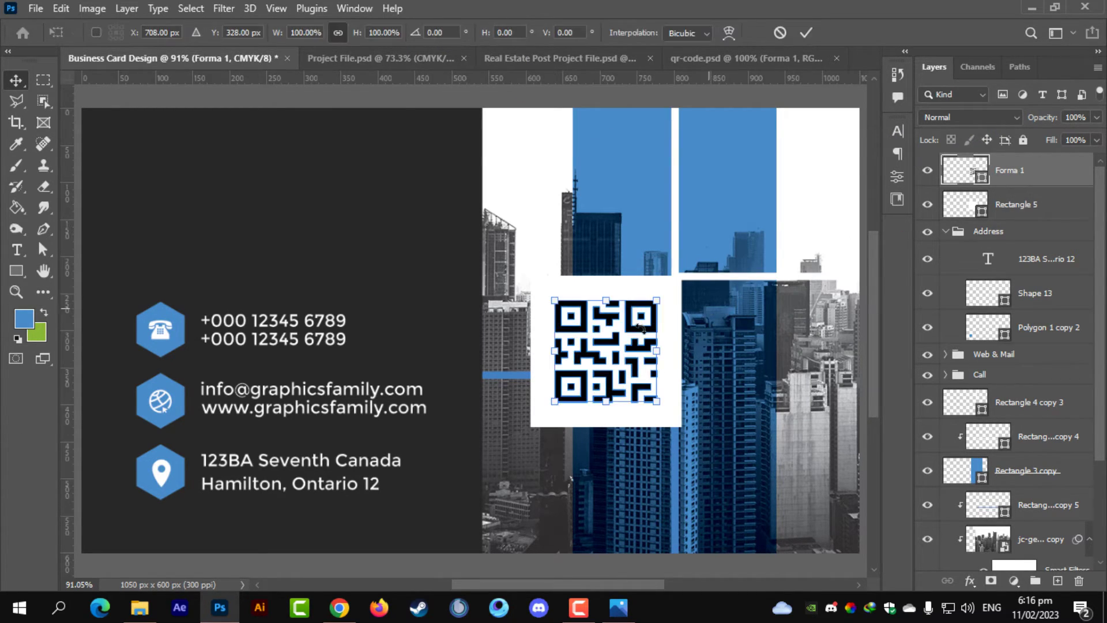
{"action": "scroll", "coordinate": [669, 311], "scroll_direction": "up", "scroll_amount": 3}
{"action": "left_click_drag", "start_coordinate": [668, 289], "coordinate": [687, 278]}
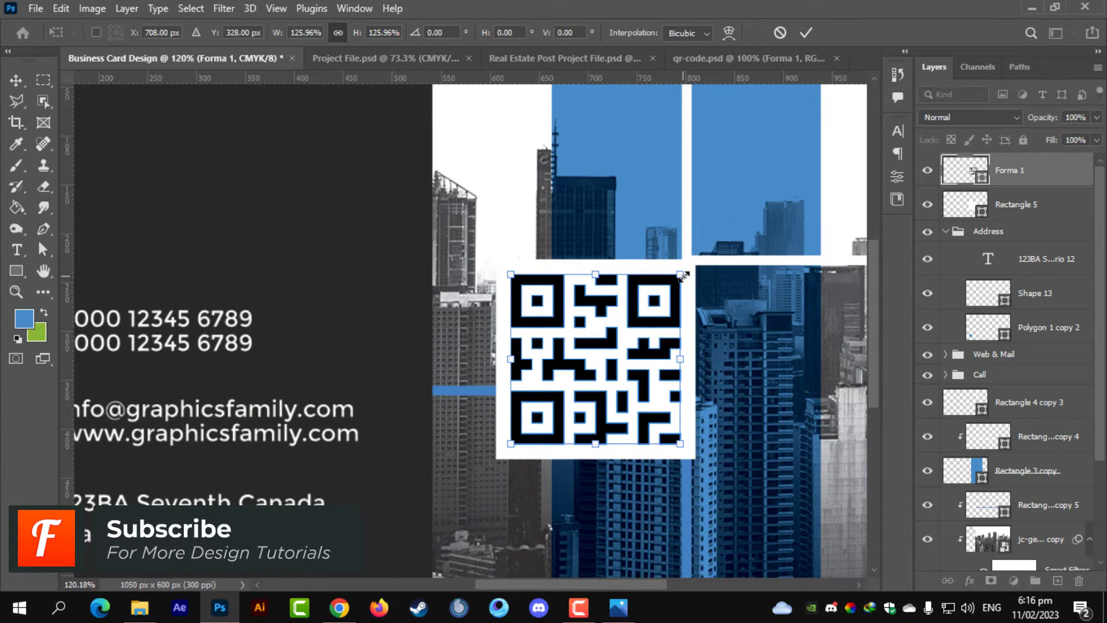
{"action": "key", "text": "Return"}
{"action": "scroll", "coordinate": [810, 323], "scroll_direction": "down", "scroll_amount": 2}
Preview the icons' blue on the QR code, then cancel to keep it black.
{"action": "scroll", "coordinate": [810, 323], "scroll_direction": "down", "scroll_amount": 2}
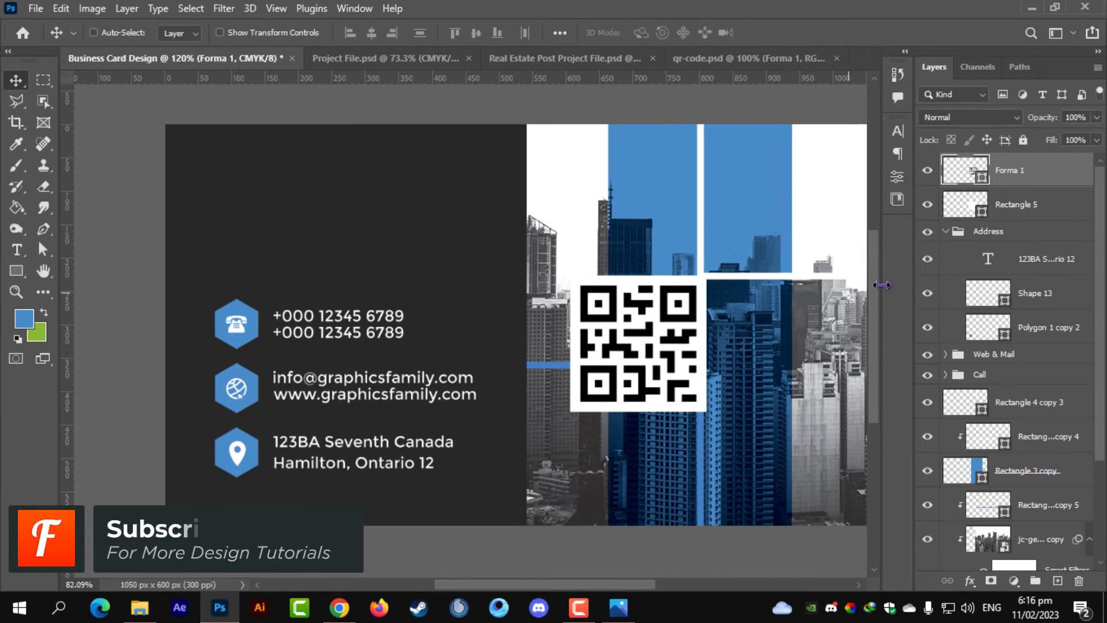
{"action": "double_click", "coordinate": [969, 173]}
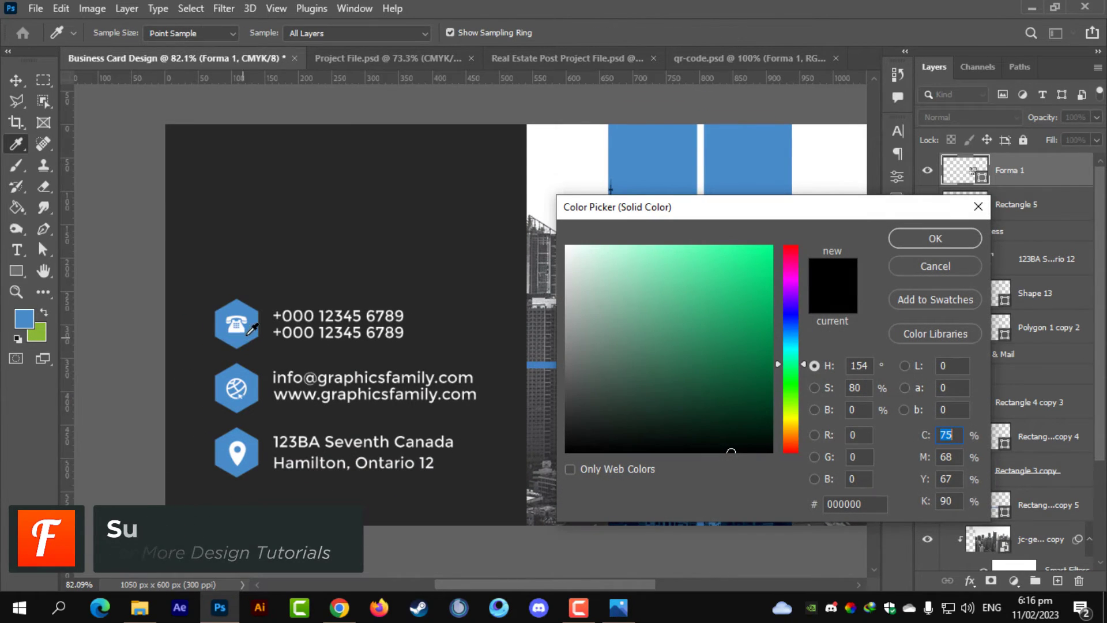
{"action": "left_click", "coordinate": [237, 380]}
{"action": "mouse_move", "coordinate": [711, 216]}
{"action": "left_mouse_down"}
{"action": "mouse_move", "coordinate": [762, 374]}
{"action": "mouse_move", "coordinate": [271, 312]}
{"action": "left_mouse_up"}
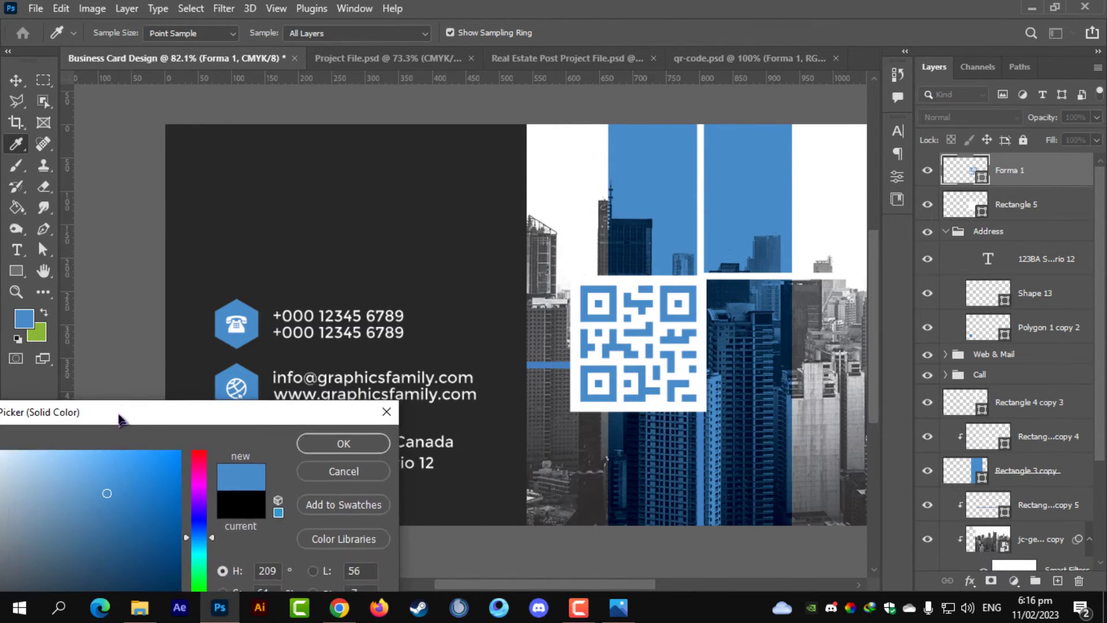
{"action": "left_click", "coordinate": [518, 366]}
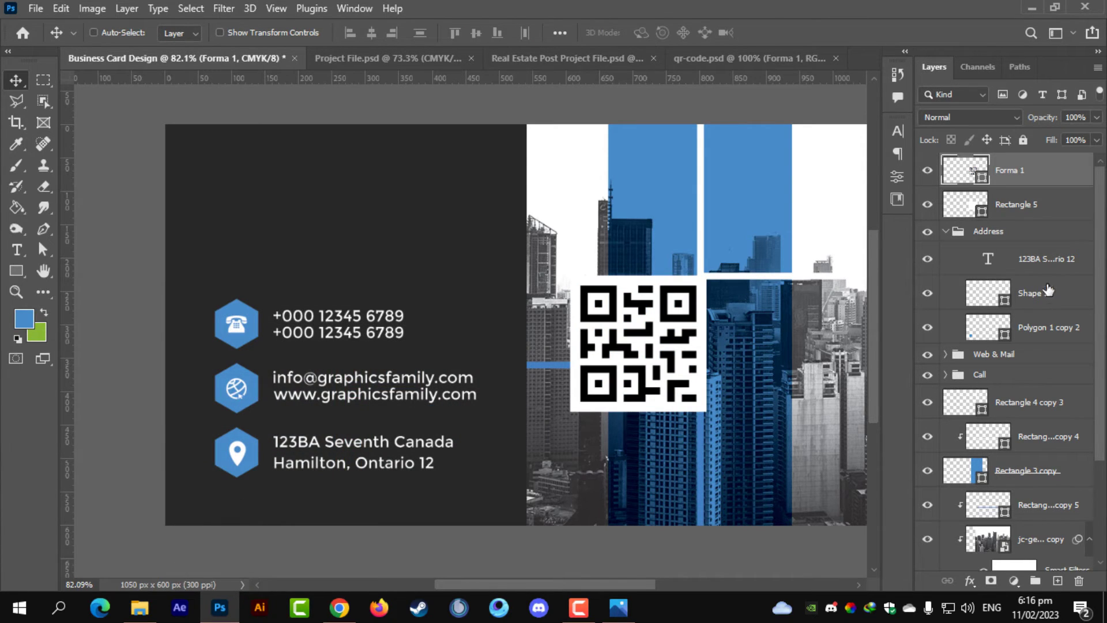
Scale the QR code and white box to about 196 px and place them at the photo's lower right.
{"action": "left_click", "coordinate": [1015, 204], "text": "ctrl"}
{"action": "key", "text": "ctrl+t"}
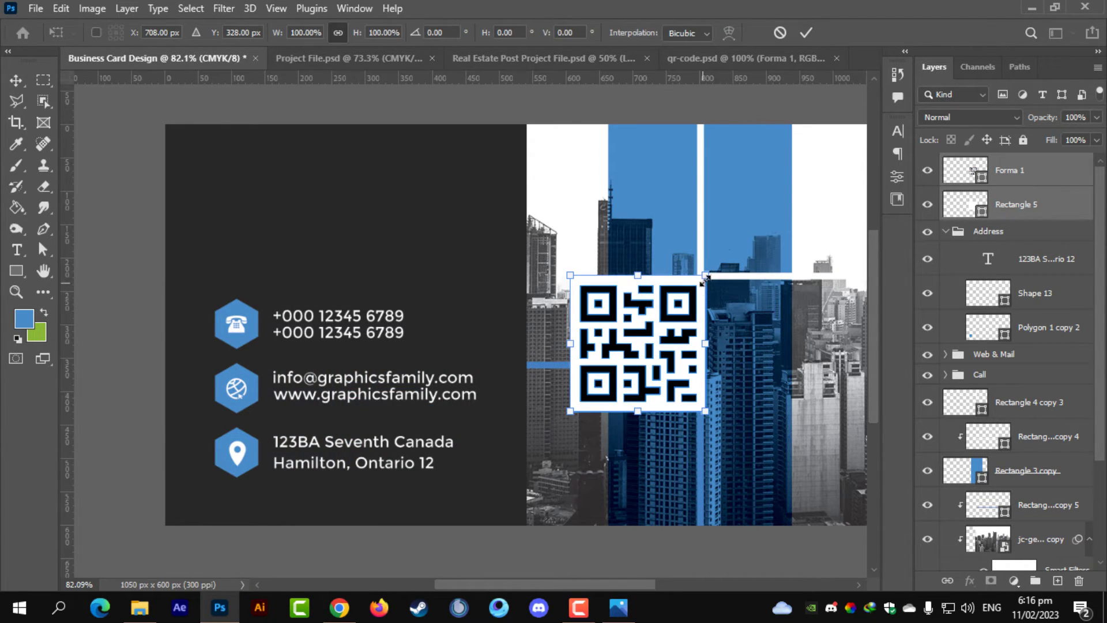
{"action": "left_click_drag", "start_coordinate": [707, 273], "coordinate": [686, 298]}
{"action": "left_click_drag", "start_coordinate": [647, 365], "coordinate": [776, 430]}
{"action": "left_click_drag", "start_coordinate": [773, 430], "coordinate": [729, 470]}
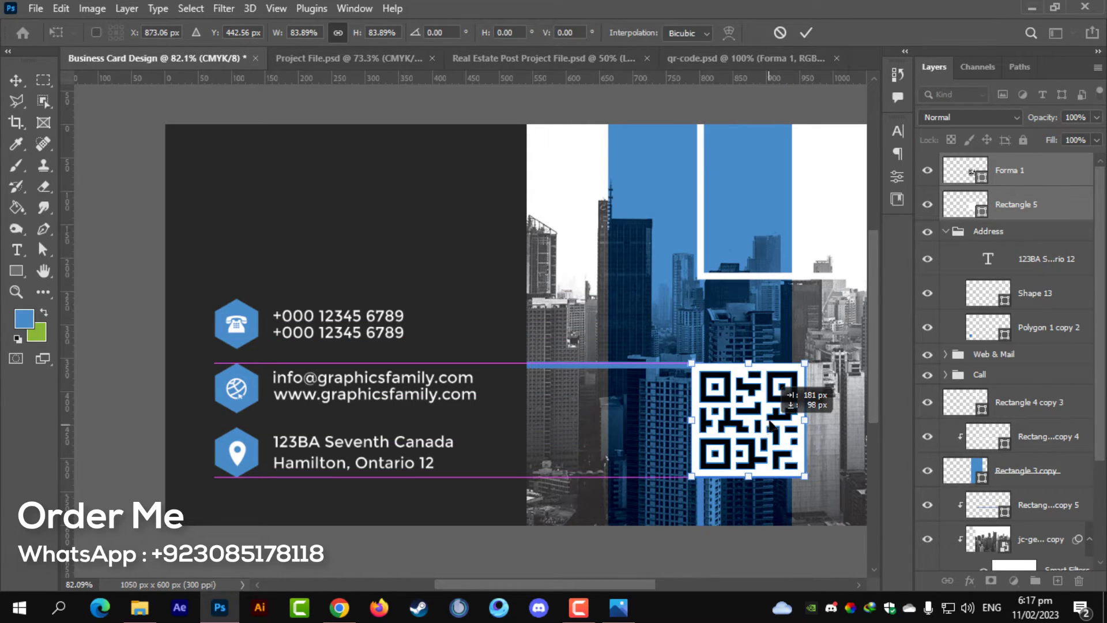
{"action": "scroll", "coordinate": [730, 470], "scroll_direction": "down", "scroll_amount": 1}
{"action": "scroll", "coordinate": [730, 471], "scroll_direction": "down", "scroll_amount": 1}
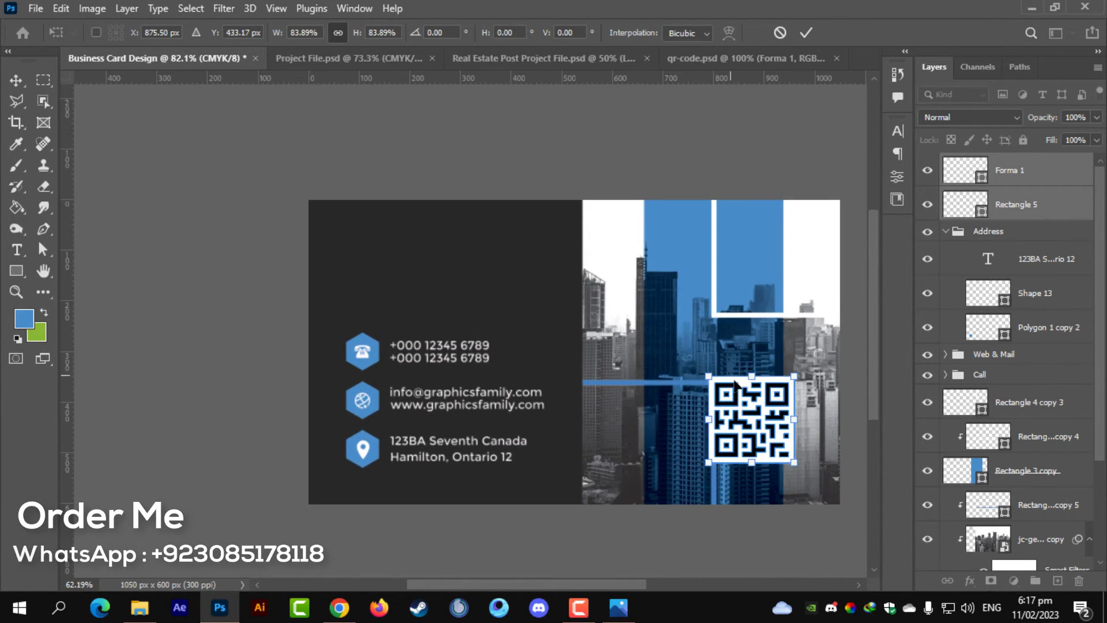
{"action": "left_click_drag", "start_coordinate": [708, 372], "coordinate": [692, 361]}
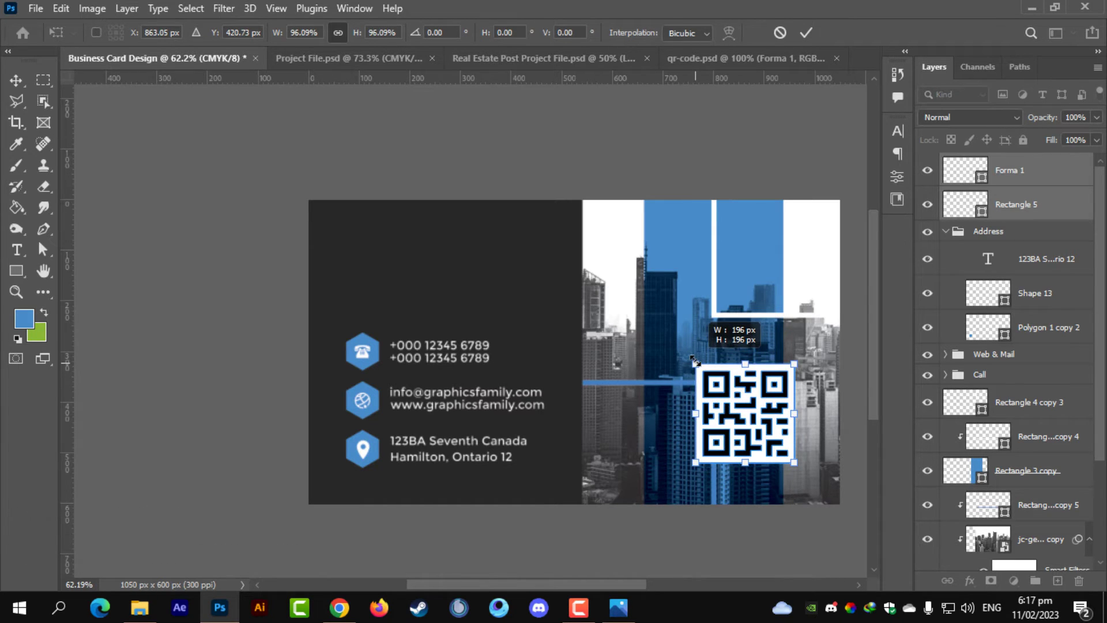
{"action": "key", "text": "Return"}
{"action": "scroll", "coordinate": [688, 361], "scroll_direction": "up", "scroll_amount": 2}
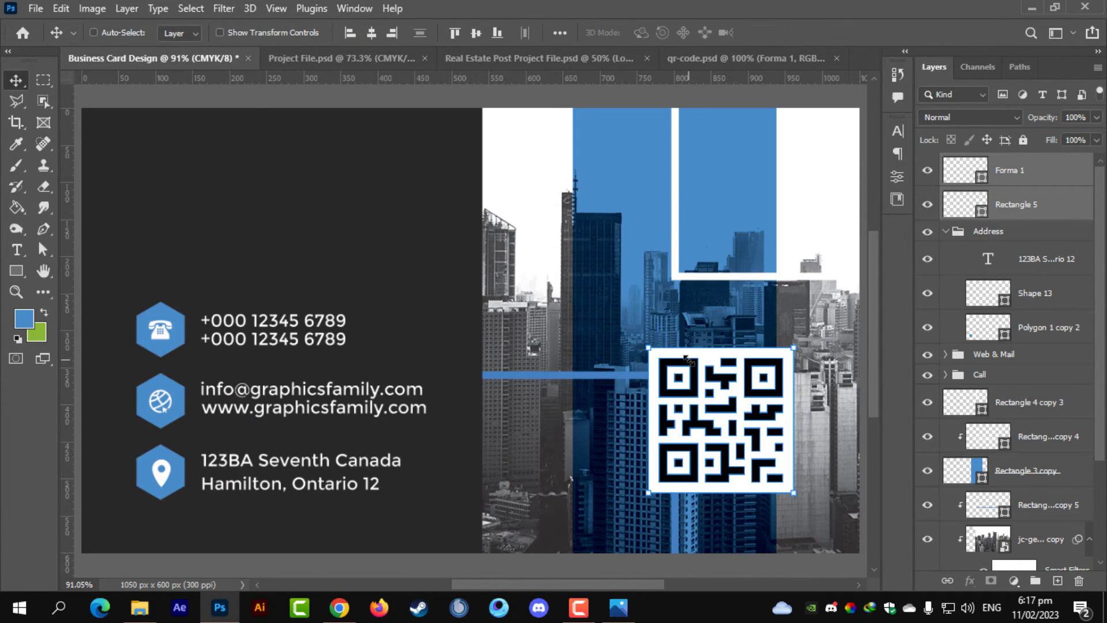
{"action": "scroll", "coordinate": [242, 267], "scroll_direction": "up", "scroll_amount": 1}
{"action": "mouse_move", "coordinate": [292, 280]}
{"action": "left_mouse_down"}
{"action": "mouse_move", "coordinate": [415, 362]}
{"action": "mouse_move", "coordinate": [445, 280]}
{"action": "left_mouse_up"}
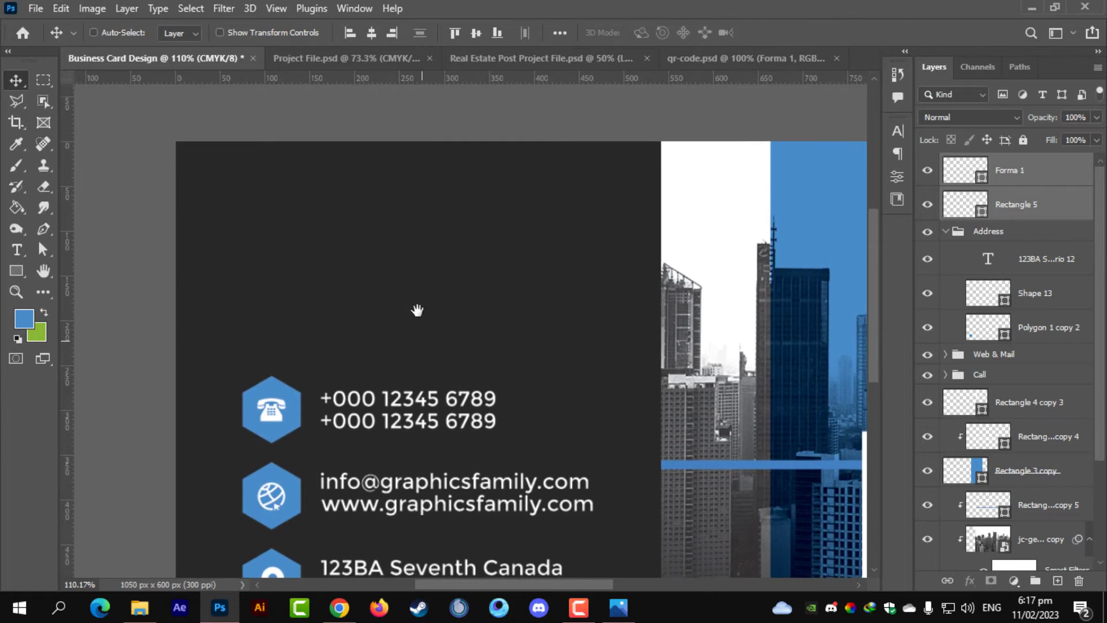
Add a Lorem Ipsum text layer above the contact details.
{"action": "left_click", "coordinate": [25, 249]}
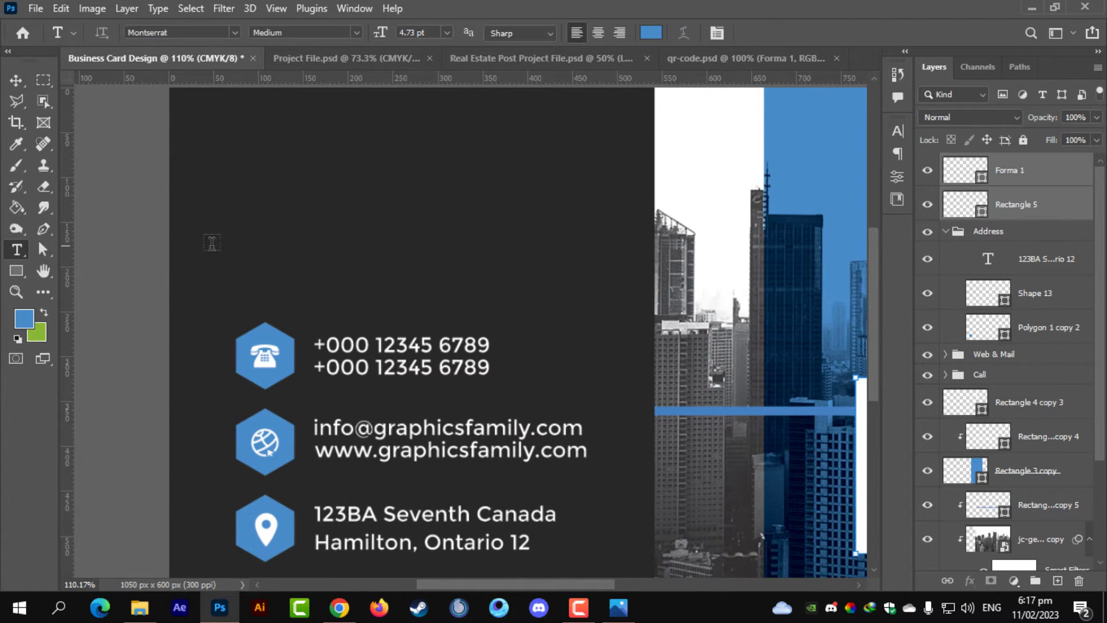
{"action": "left_click", "coordinate": [308, 192]}
{"action": "key", "text": "ctrl+a"}
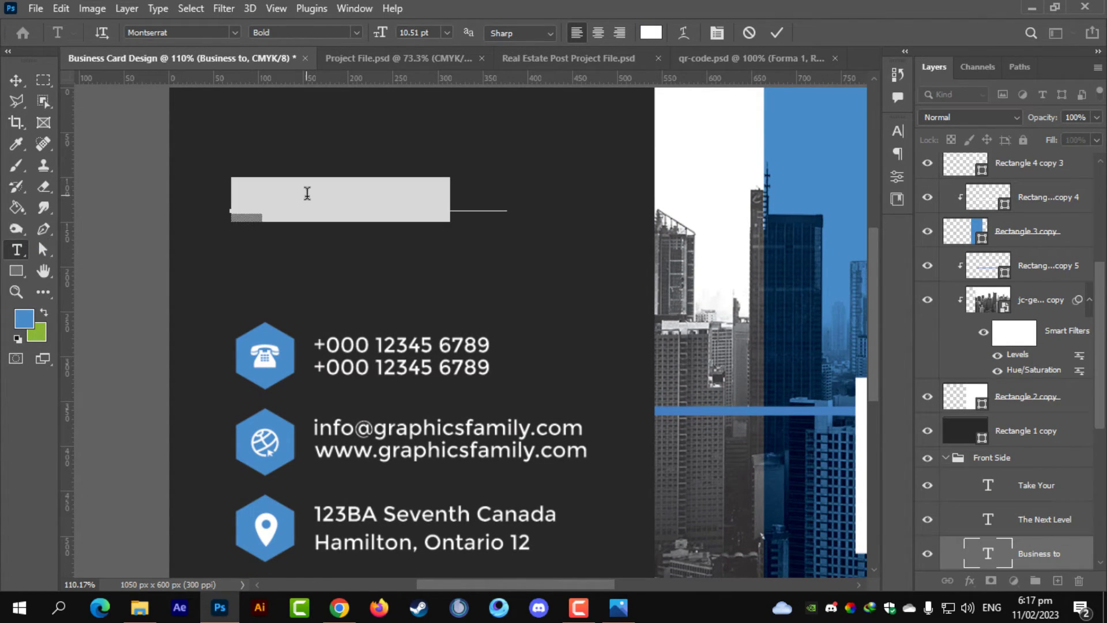
{"action": "left_click", "coordinate": [955, 460]}
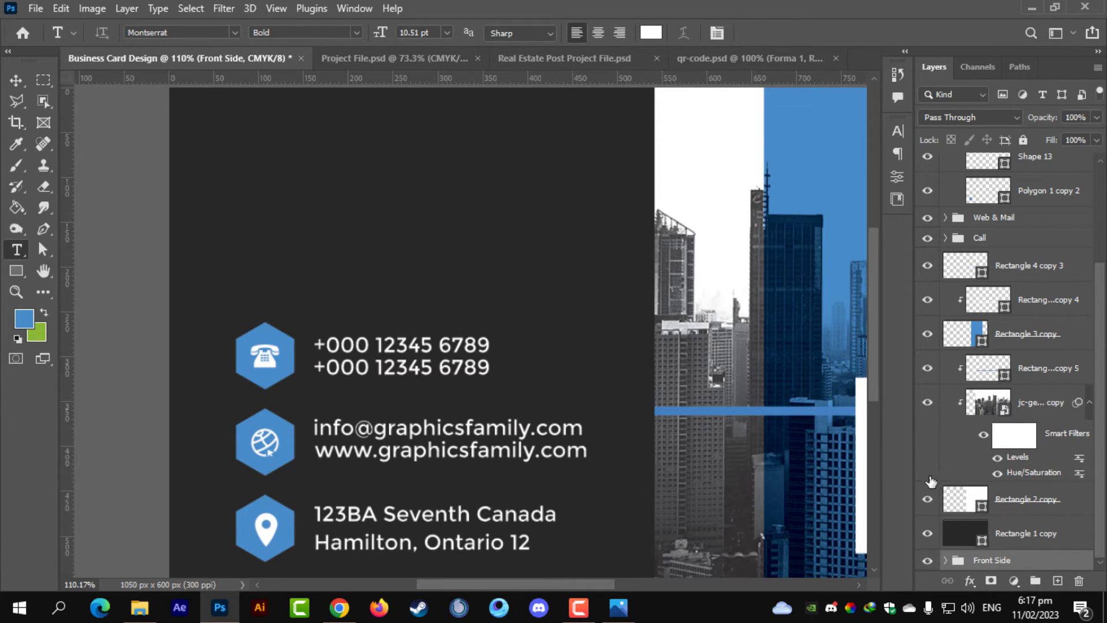
{"action": "left_click", "coordinate": [923, 567]}
{"action": "scroll", "coordinate": [969, 259], "scroll_direction": "up", "scroll_amount": 3}
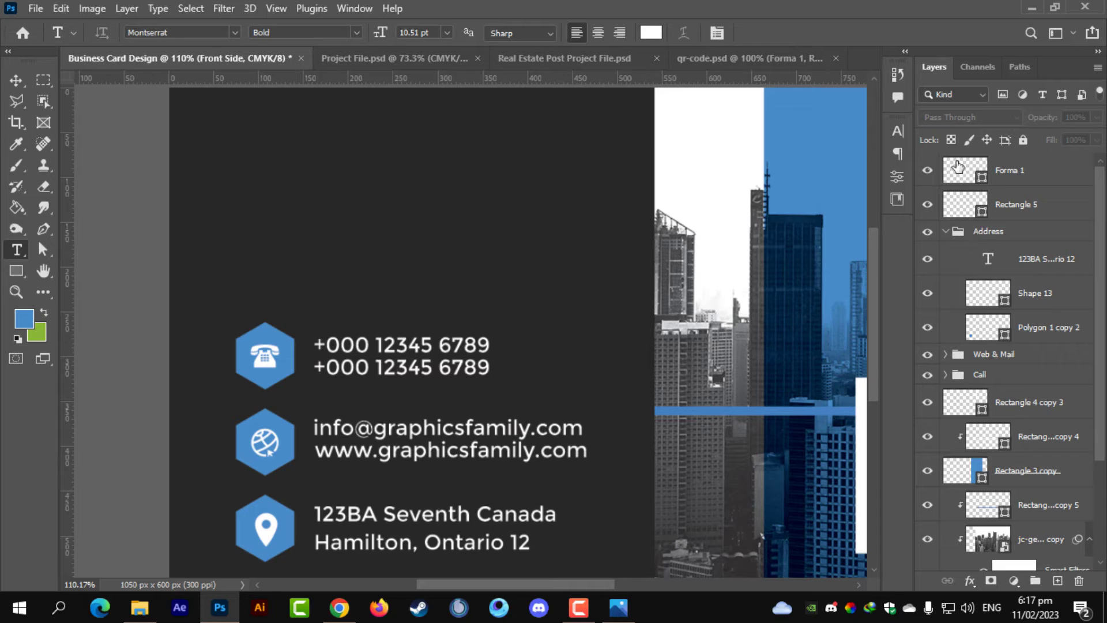
{"action": "left_click", "coordinate": [291, 205]}
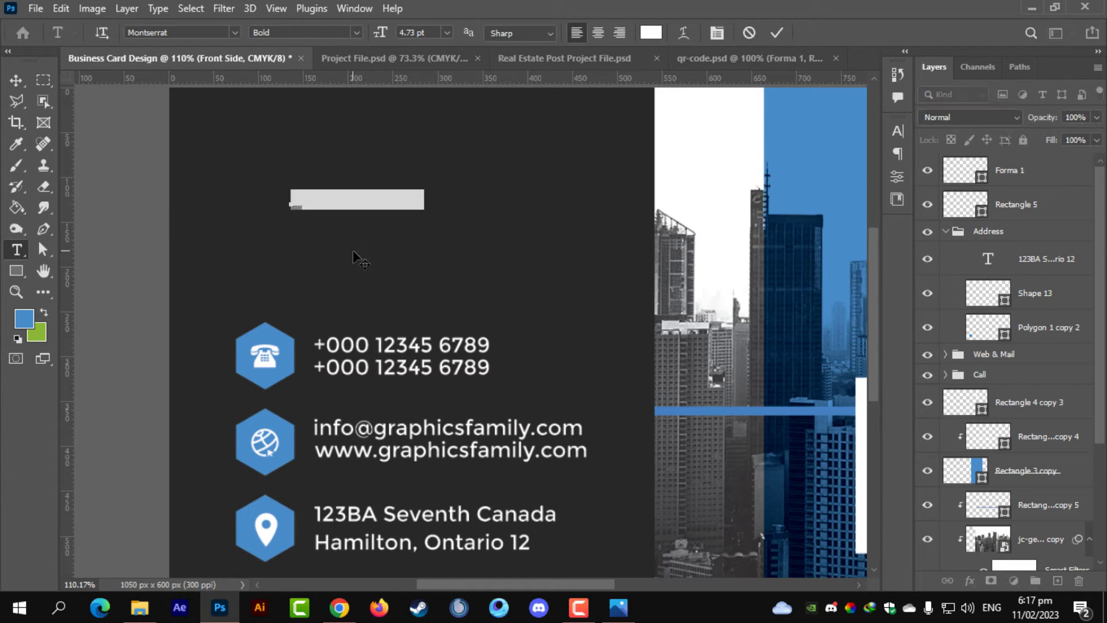
{"action": "key", "text": "Escape"}
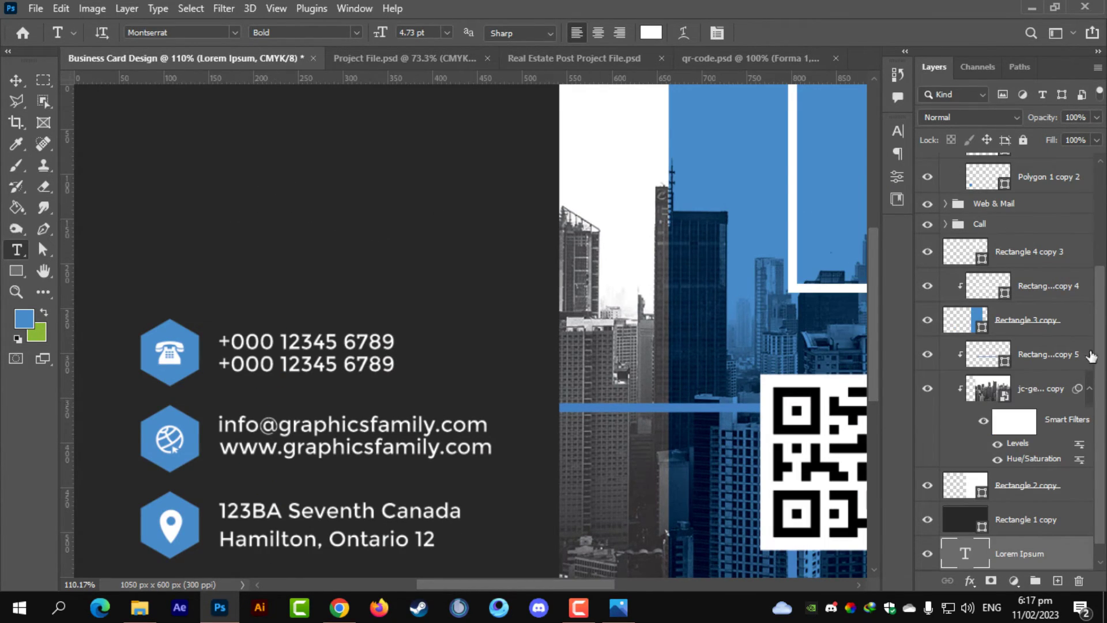
Edit another text entry and move the Lorem Ipsum layer to the top of the stack.
{"action": "scroll", "coordinate": [1041, 289], "scroll_direction": "up", "scroll_amount": 3}
{"action": "scroll", "coordinate": [1041, 289], "scroll_direction": "up", "scroll_amount": 1}
{"action": "left_click", "coordinate": [202, 173]}
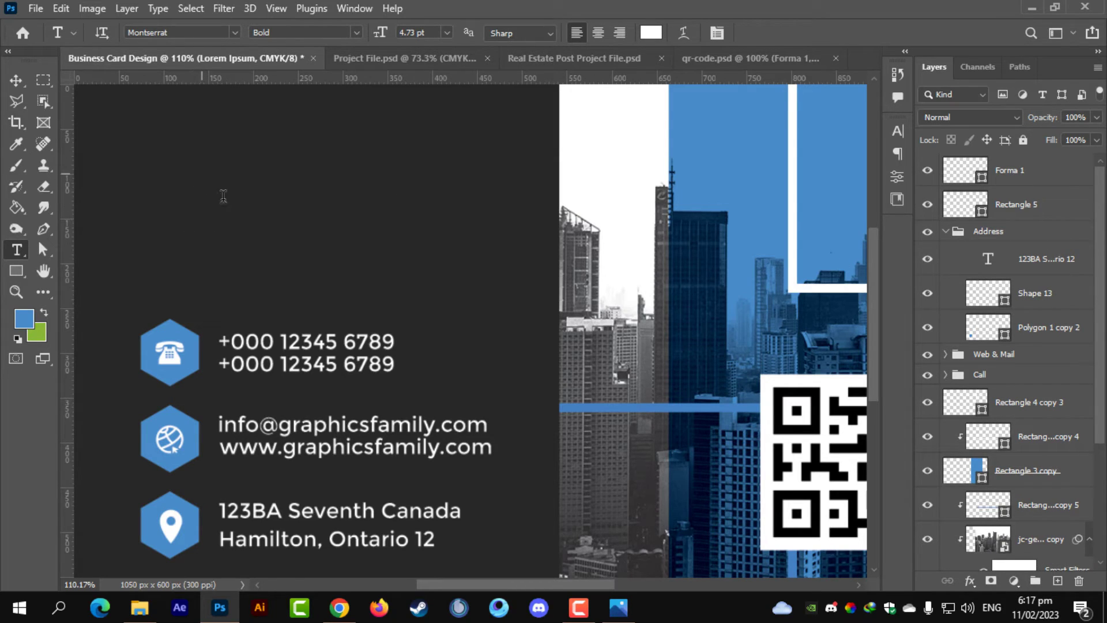
{"action": "key", "text": "BackSpace"}
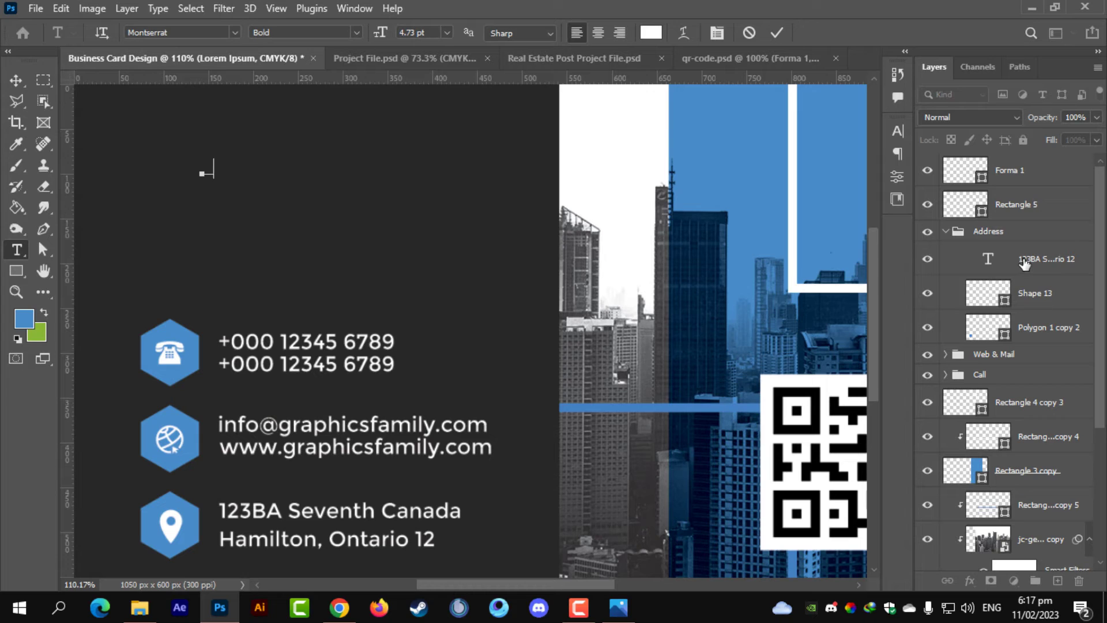
{"action": "scroll", "coordinate": [1025, 263], "scroll_direction": "down", "scroll_amount": 3}
{"action": "scroll", "coordinate": [1025, 263], "scroll_direction": "down", "scroll_amount": 2}
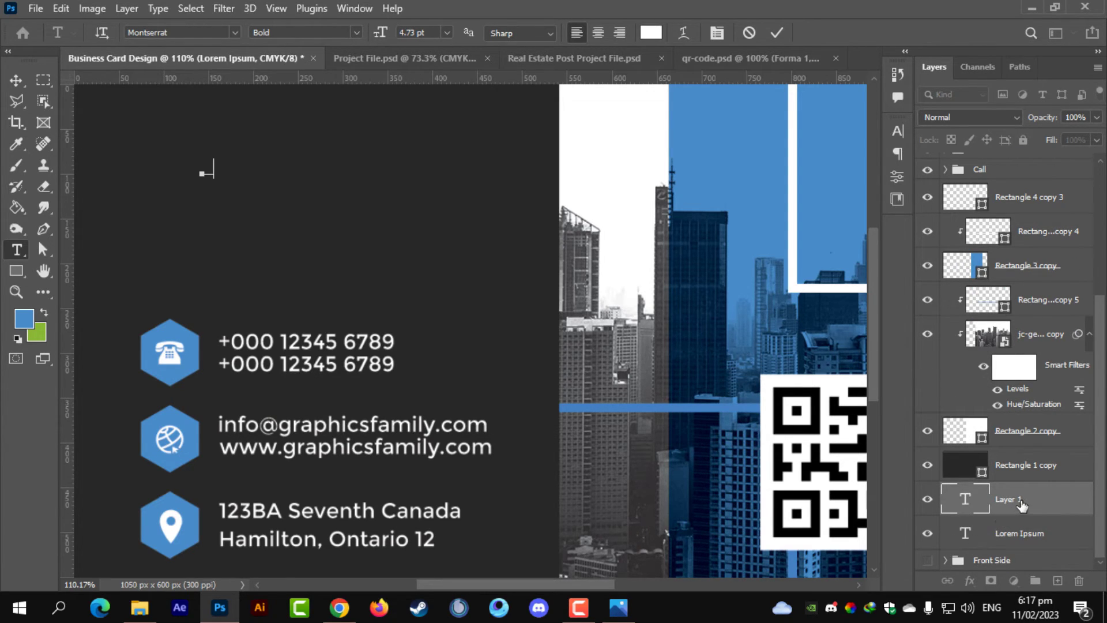
{"action": "type", "text": "E"}
{"action": "left_click", "coordinate": [1021, 505]}
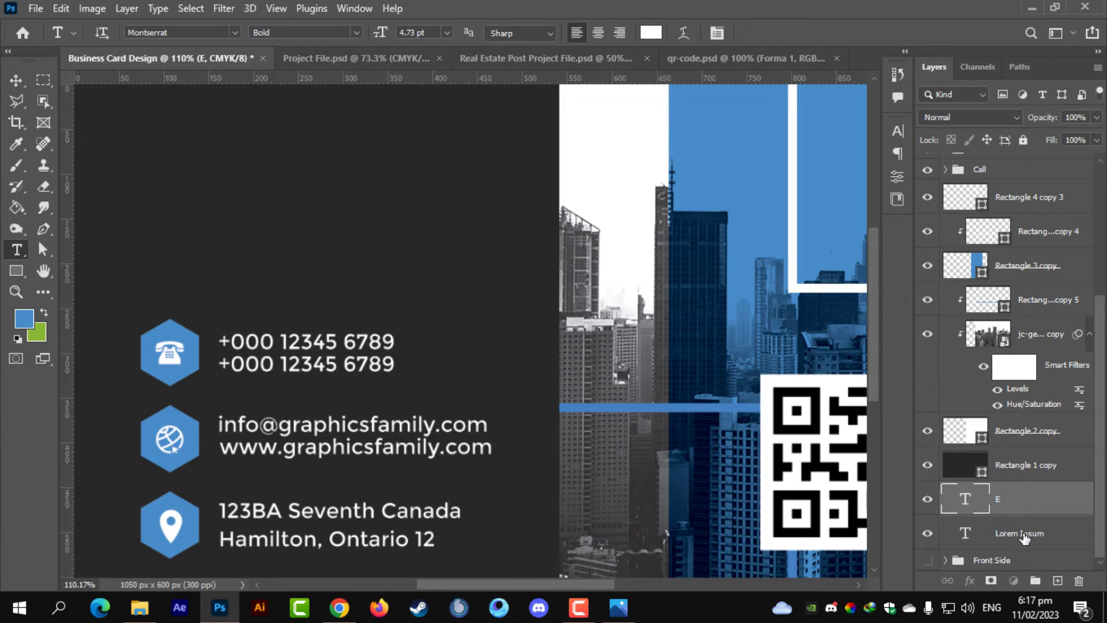
{"action": "left_click_drag", "start_coordinate": [1024, 536], "coordinate": [1026, 159]}
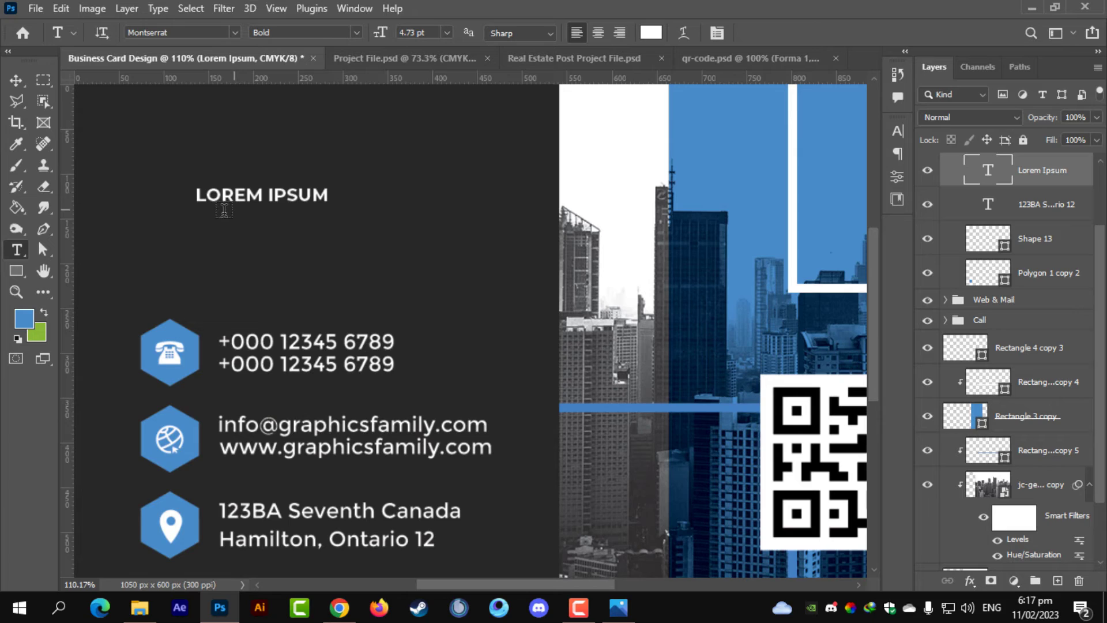
Replace the LOREM IPSUM text with the cardholder's name.
{"action": "triple_click", "coordinate": [223, 194]}
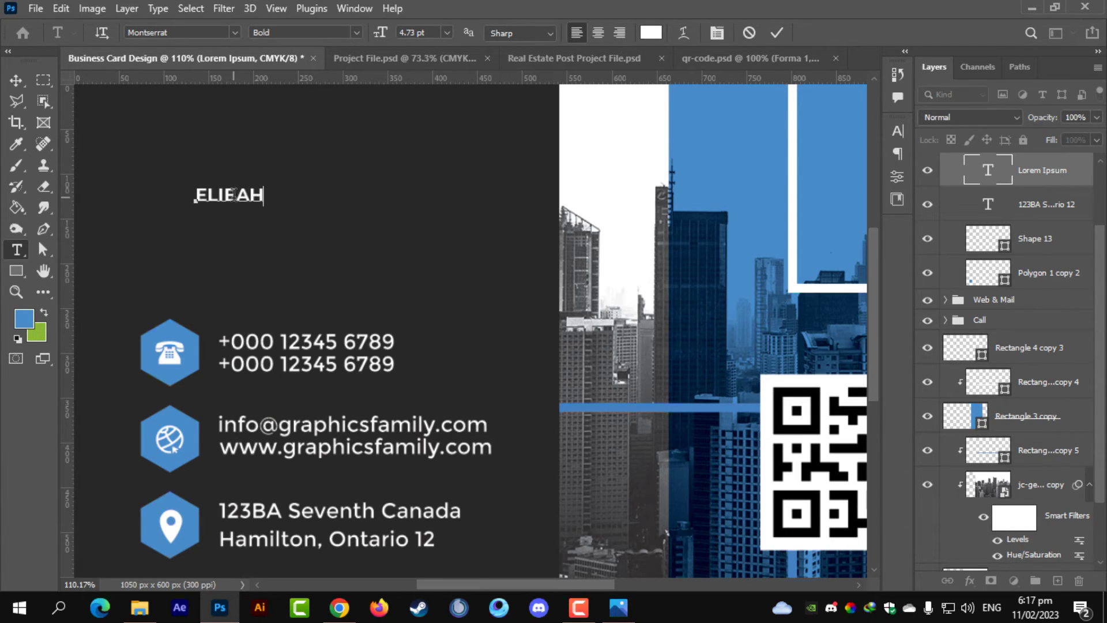
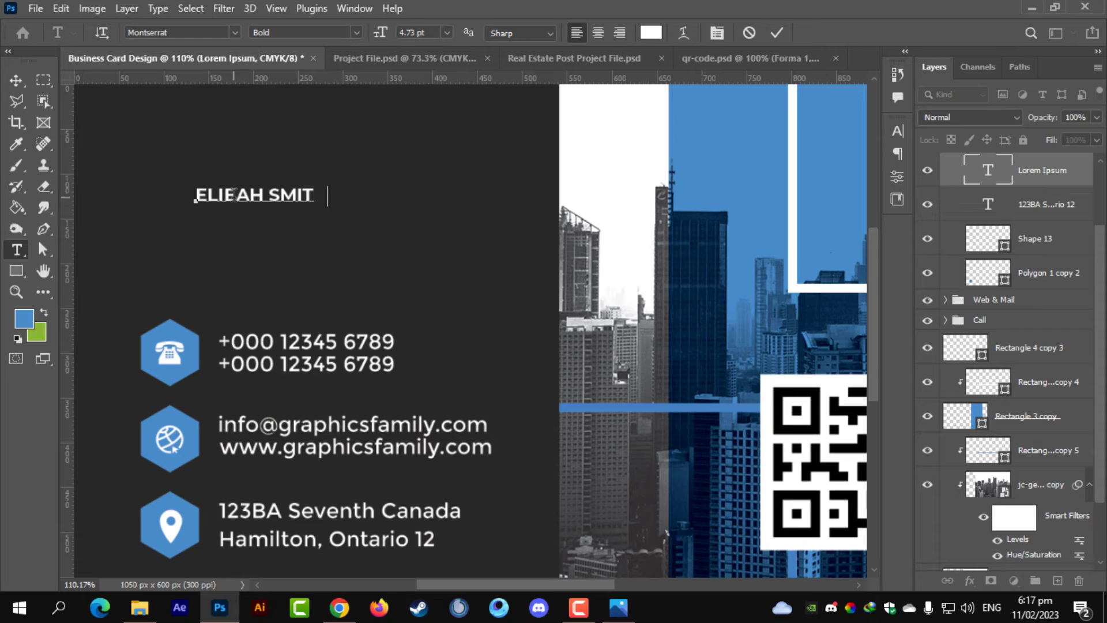
{"action": "key", "text": "ctrl+a"}
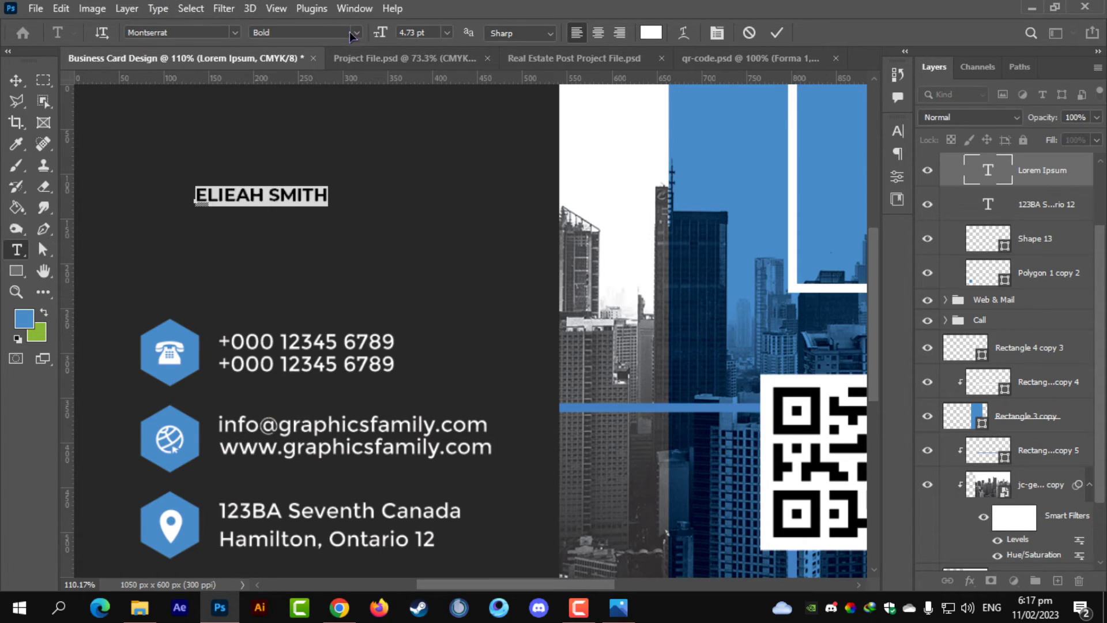
{"action": "left_click", "coordinate": [16, 80]}
Scale the name to about 234% and move it up and left.
{"action": "key", "text": "ctrl+t"}
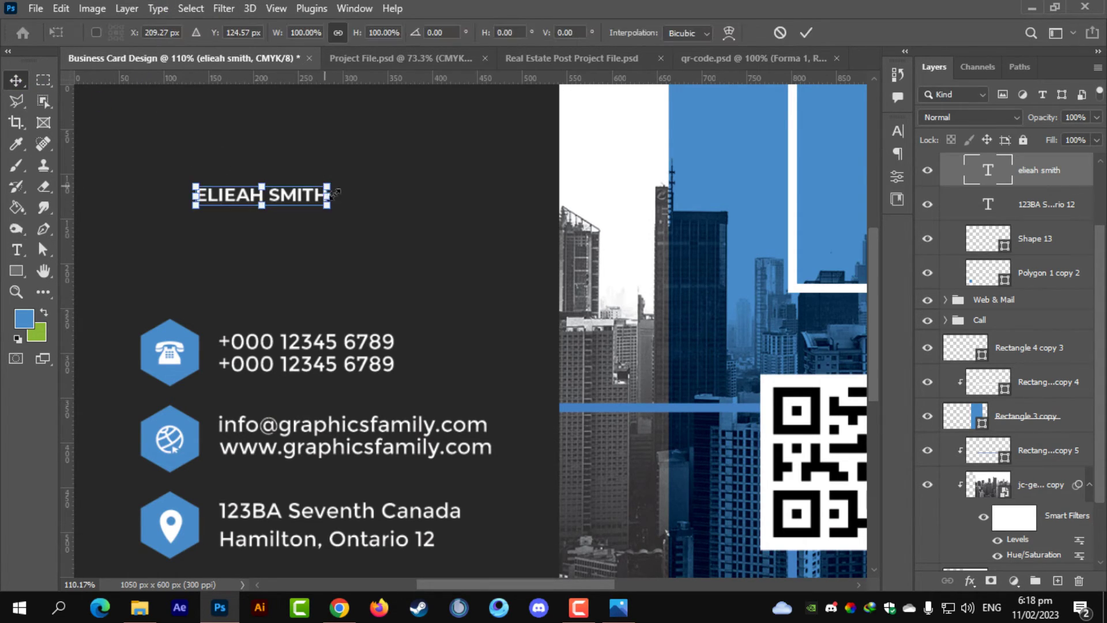
{"action": "left_click_drag", "start_coordinate": [335, 193], "coordinate": [506, 196]}
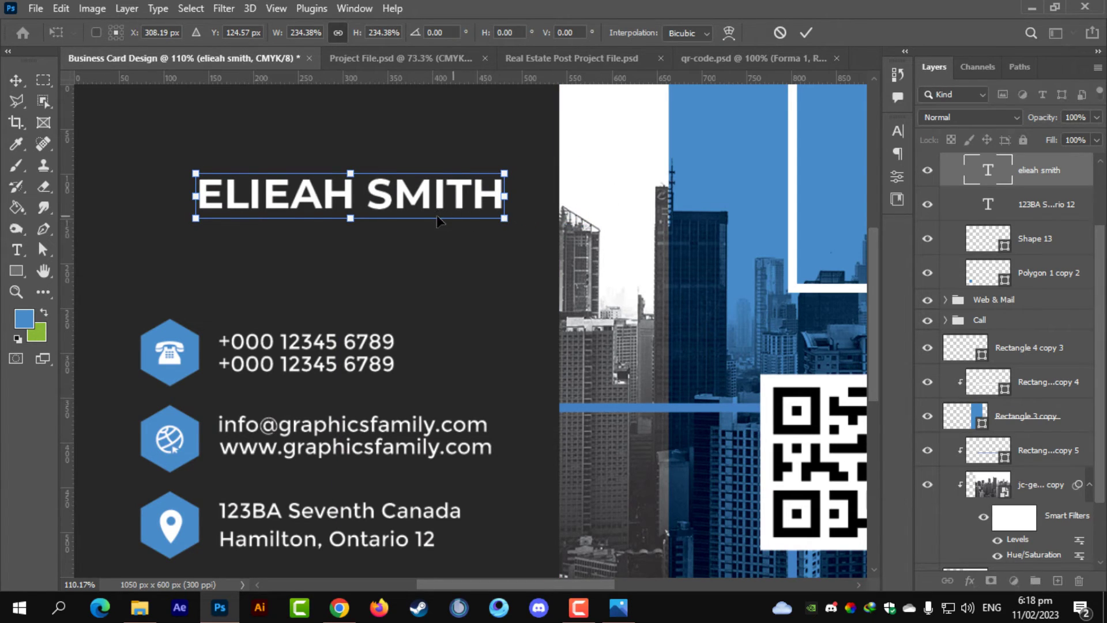
{"action": "mouse_move", "coordinate": [437, 215]}
{"action": "left_mouse_down"}
{"action": "mouse_move", "coordinate": [407, 200]}
{"action": "mouse_move", "coordinate": [382, 208]}
{"action": "left_mouse_up"}
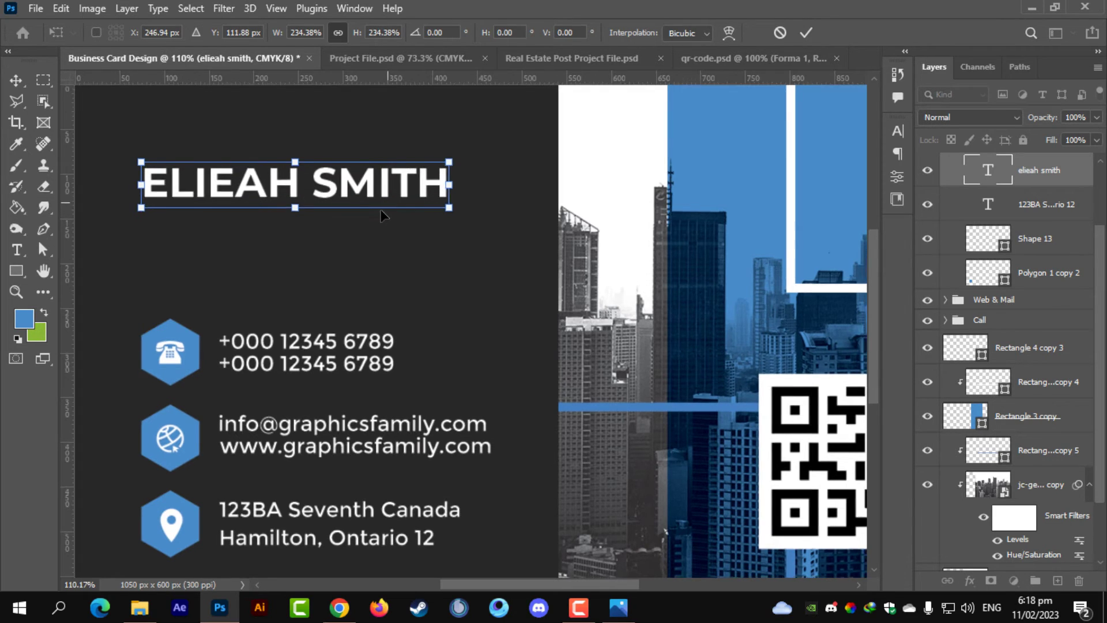
{"action": "scroll", "coordinate": [382, 209], "scroll_direction": "down", "scroll_amount": 3}
{"action": "key", "text": "Return"}
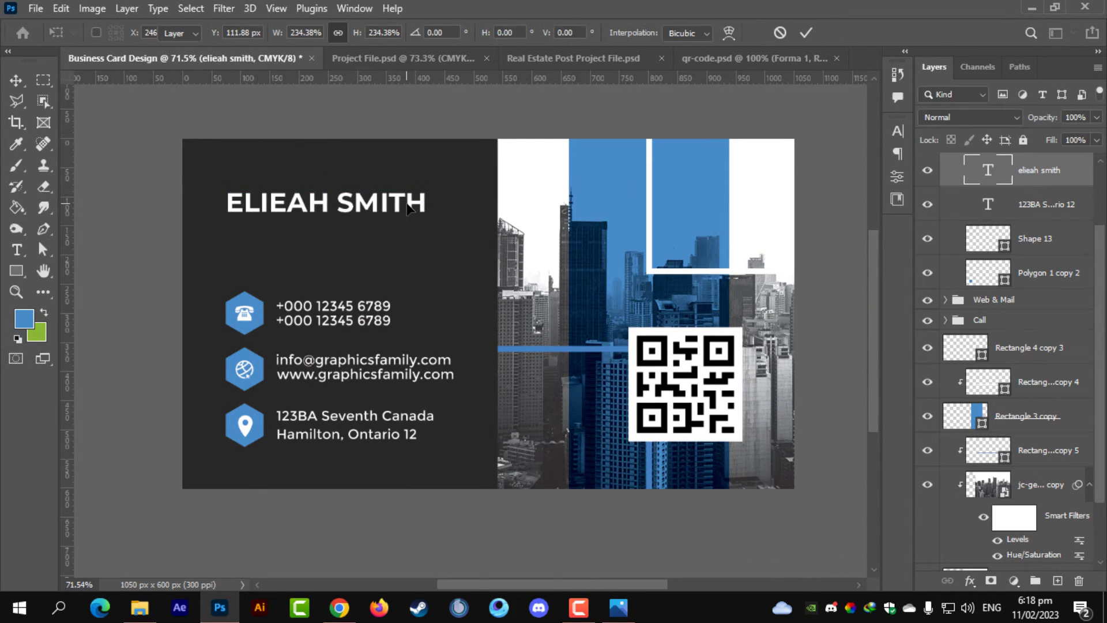
Add a MARKETING MANAGER title line below the name with the Type tool.
{"action": "key", "text": "t"}
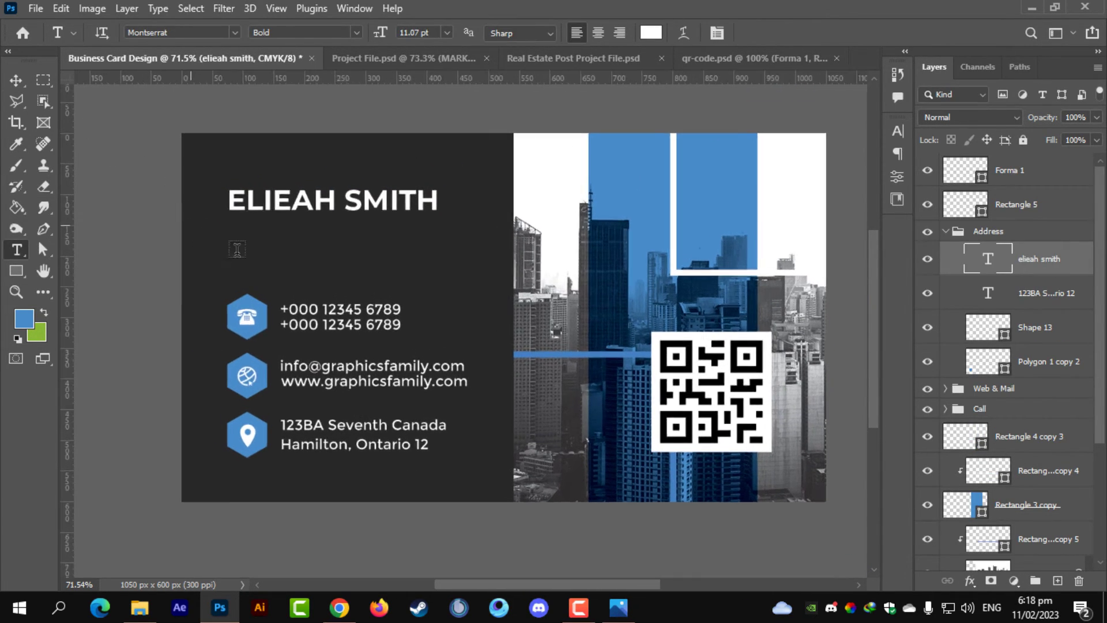
{"action": "scroll", "coordinate": [235, 247], "scroll_direction": "up", "scroll_amount": 3}
{"action": "left_click", "coordinate": [261, 248]}
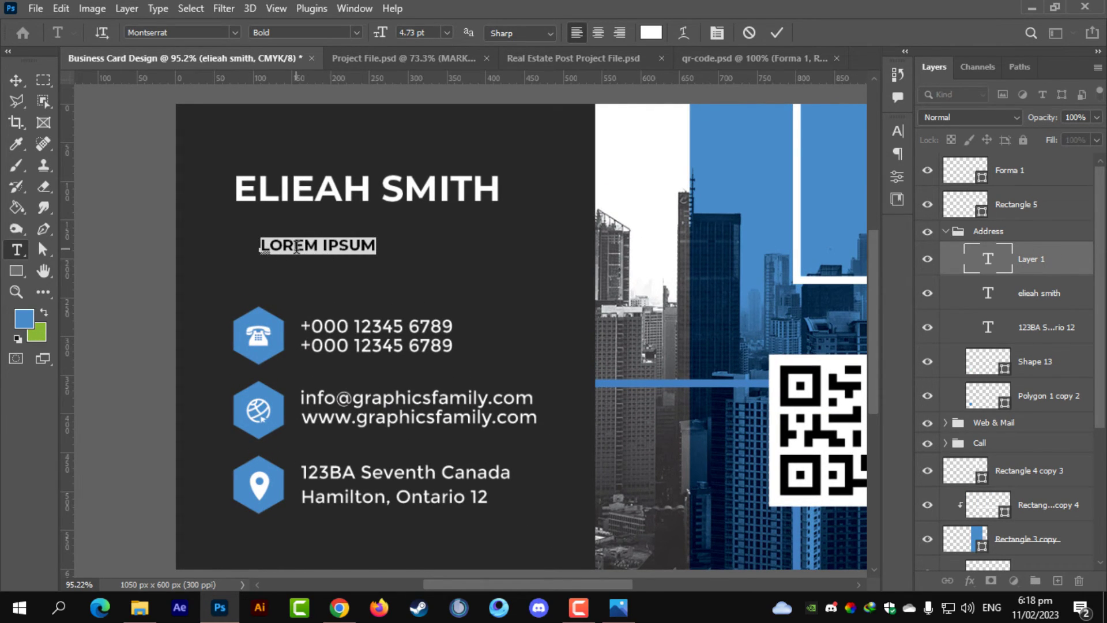
{"action": "type", "text": "MARKETIN"}
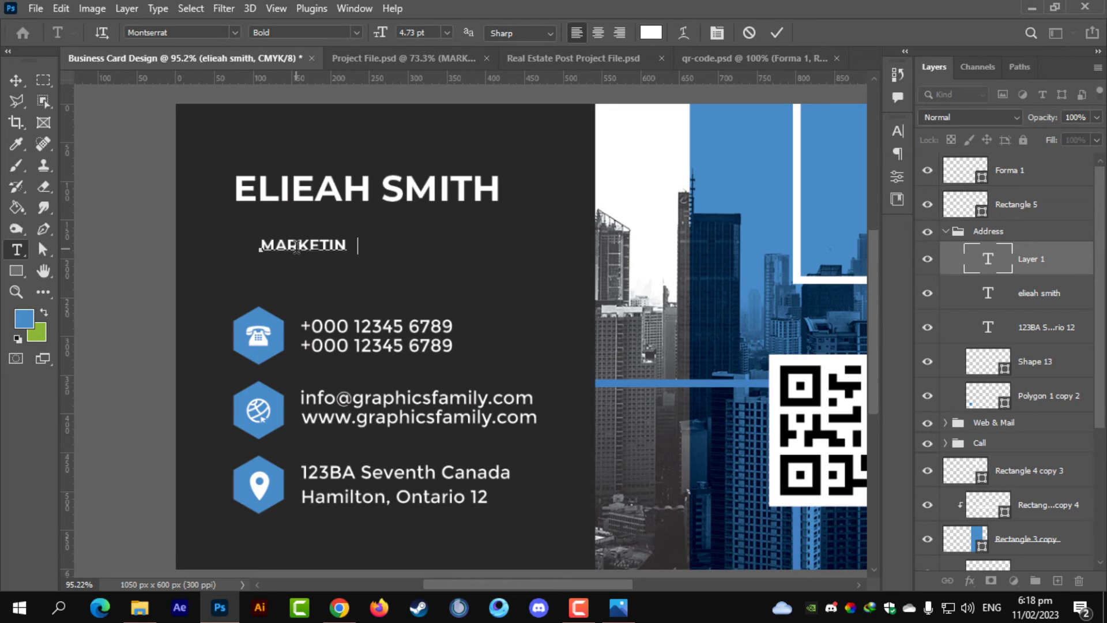
{"action": "type", "text": "MANAGER"}
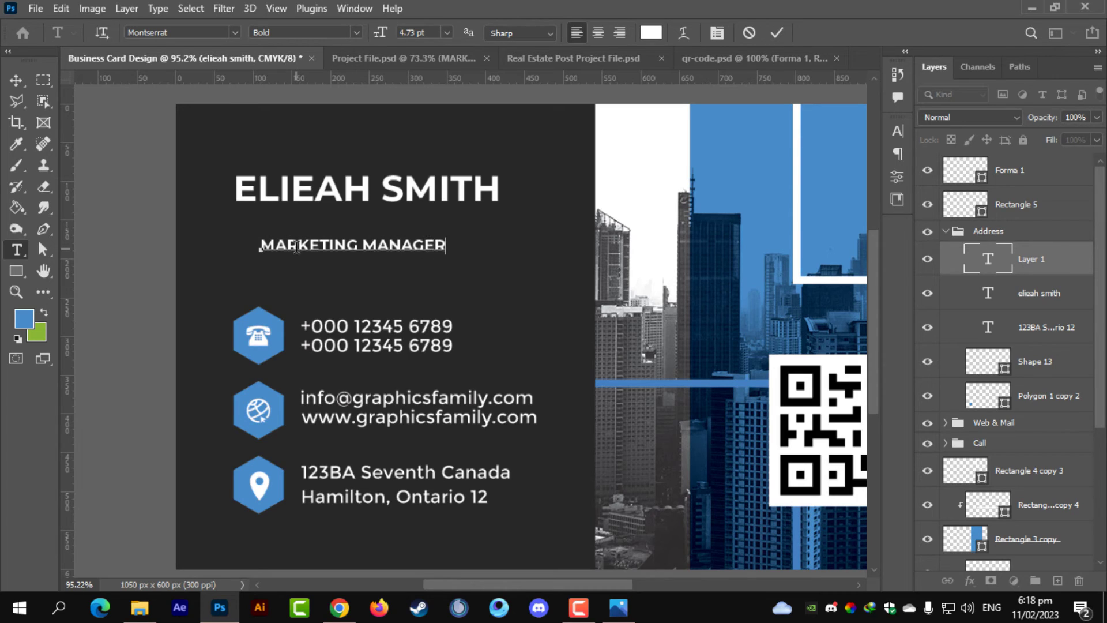
{"action": "left_click", "coordinate": [16, 80]}
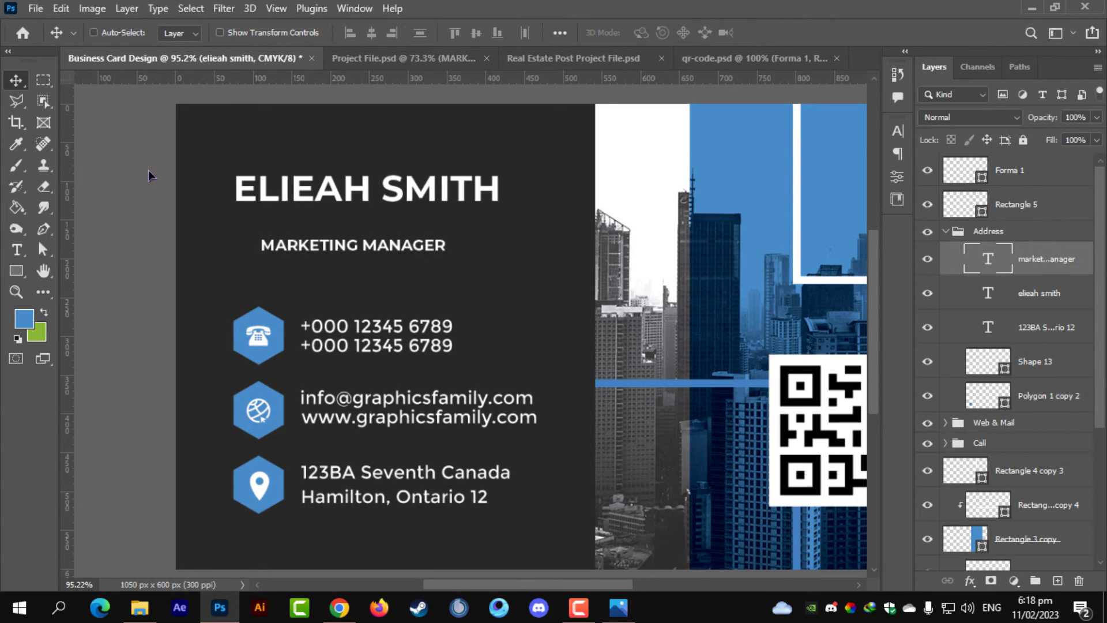
Move the title and name text layers to the top of the layer stack.
{"action": "mouse_move", "coordinate": [1066, 267]}
{"action": "left_mouse_down"}
{"action": "mouse_move", "coordinate": [1041, 146]}
{"action": "mouse_move", "coordinate": [1029, 155]}
{"action": "left_mouse_up"}
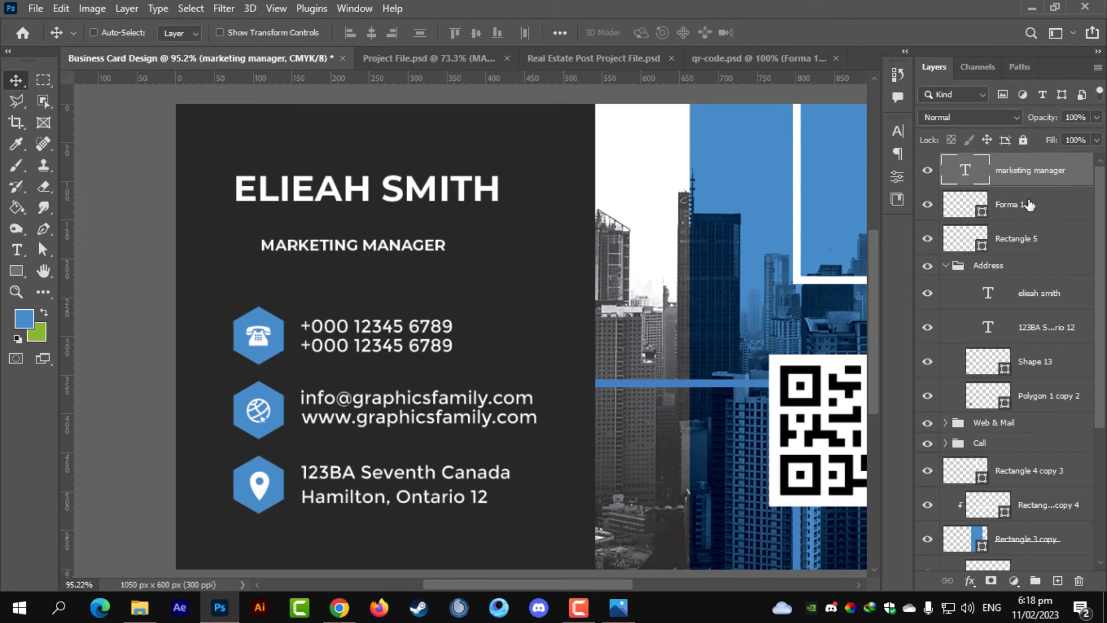
{"action": "left_click_drag", "start_coordinate": [1044, 300], "coordinate": [1020, 159]}
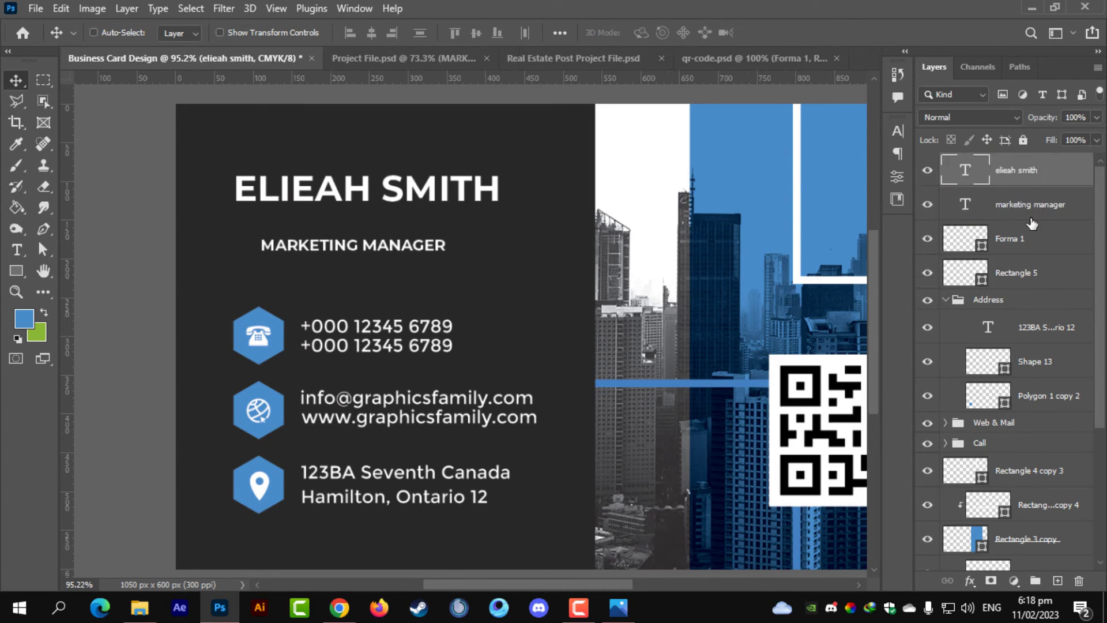
{"action": "left_click", "coordinate": [400, 228], "text": "ctrl"}
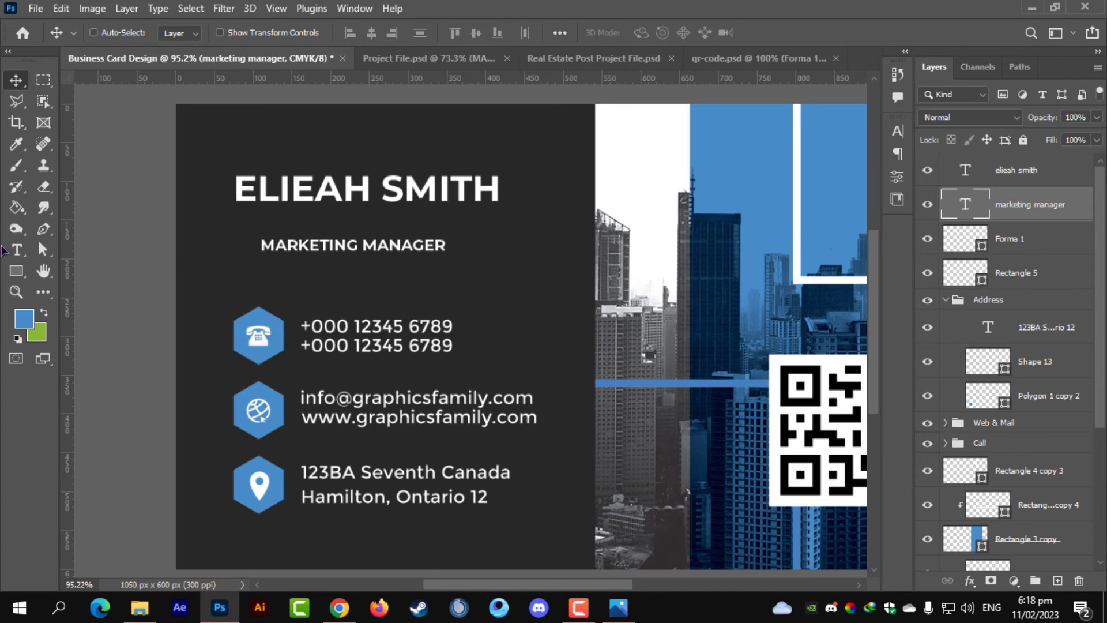
{"action": "left_click", "coordinate": [17, 249]}
Set the MARKETING MANAGER title text in Regular weight.
{"action": "left_click_drag", "start_coordinate": [260, 245], "coordinate": [446, 246]}
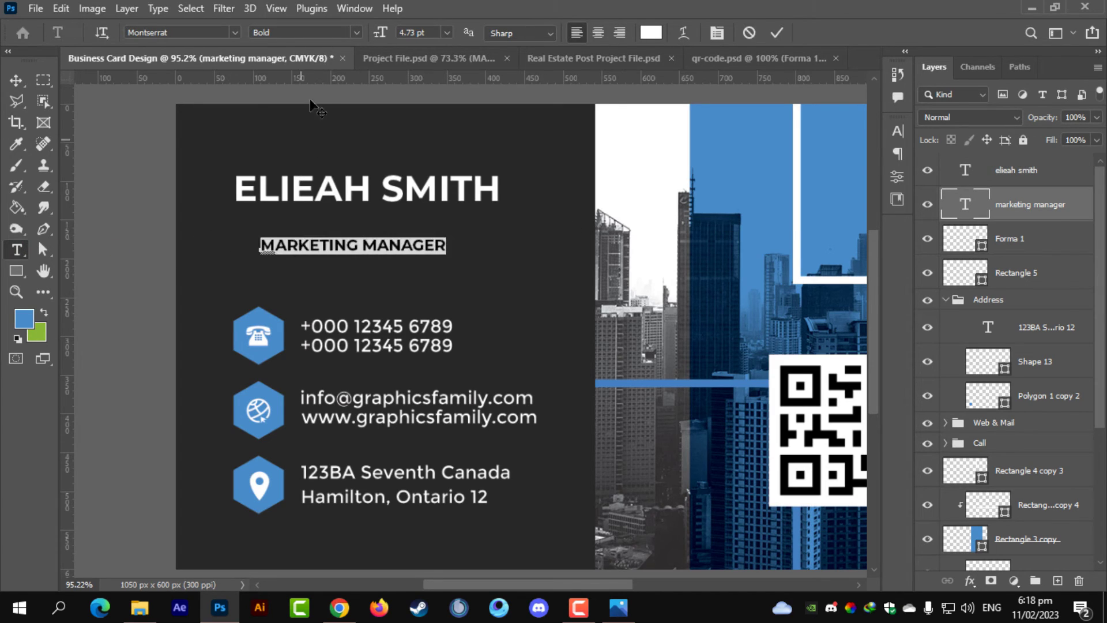
{"action": "left_click", "coordinate": [357, 33]}
{"action": "left_click", "coordinate": [277, 116]}
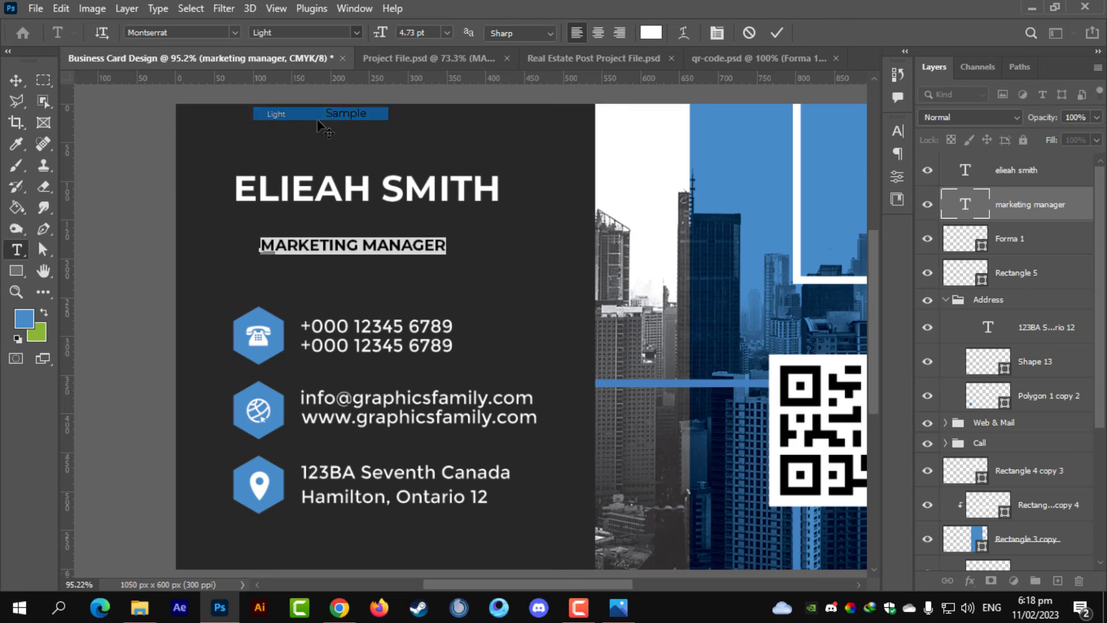
{"action": "left_click", "coordinate": [357, 33]}
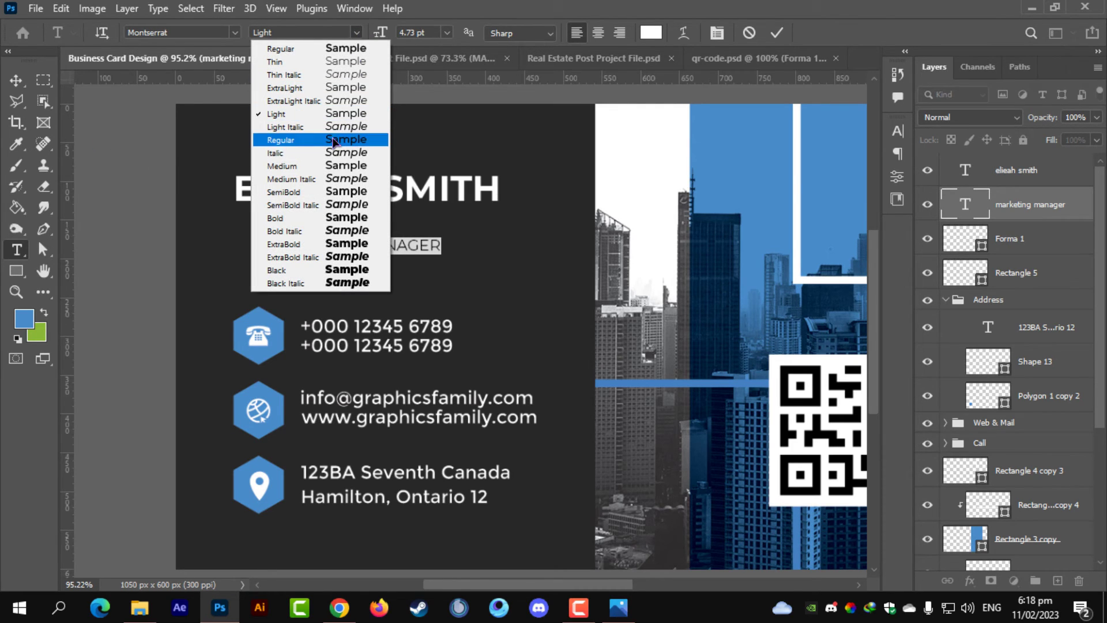
{"action": "left_click", "coordinate": [277, 141]}
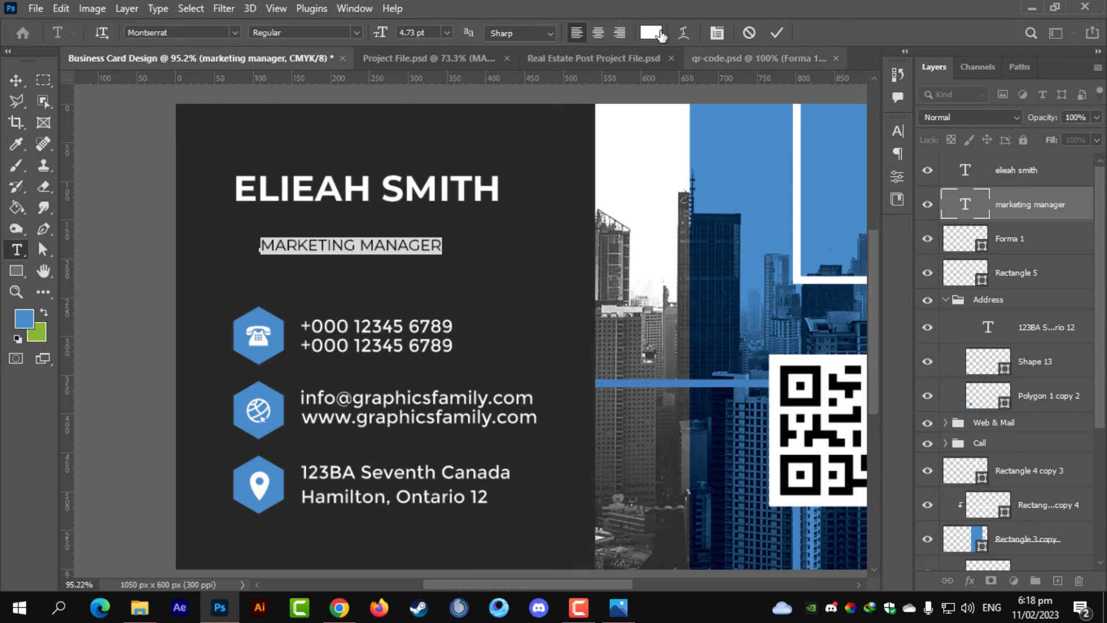
Colour the title the hexagon blue #488cca.
{"action": "left_click", "coordinate": [651, 33]}
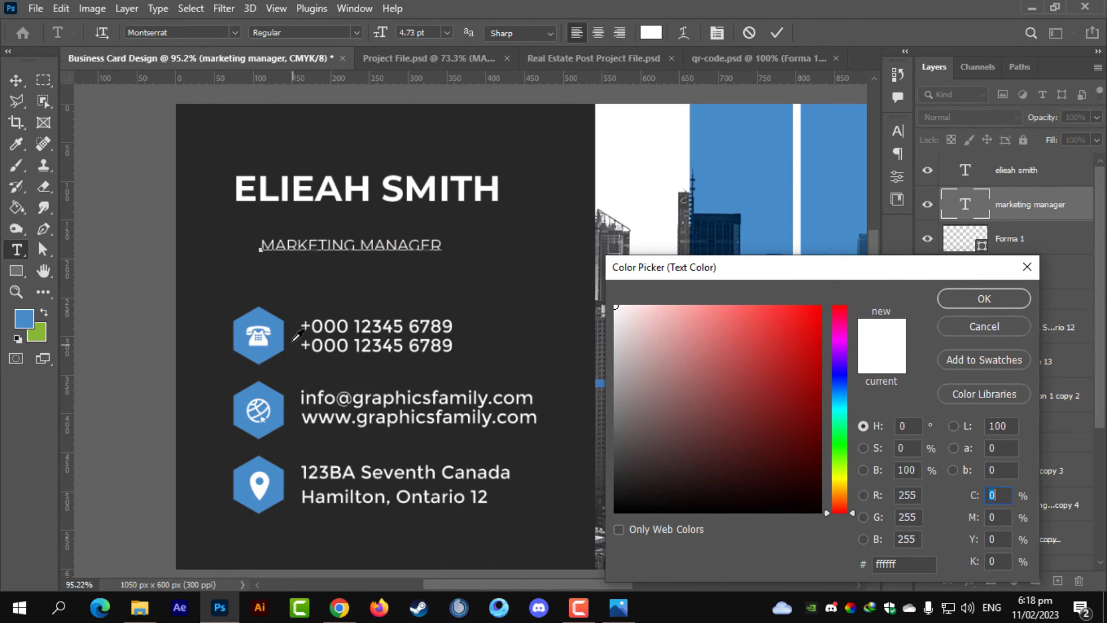
{"action": "left_click", "coordinate": [283, 332]}
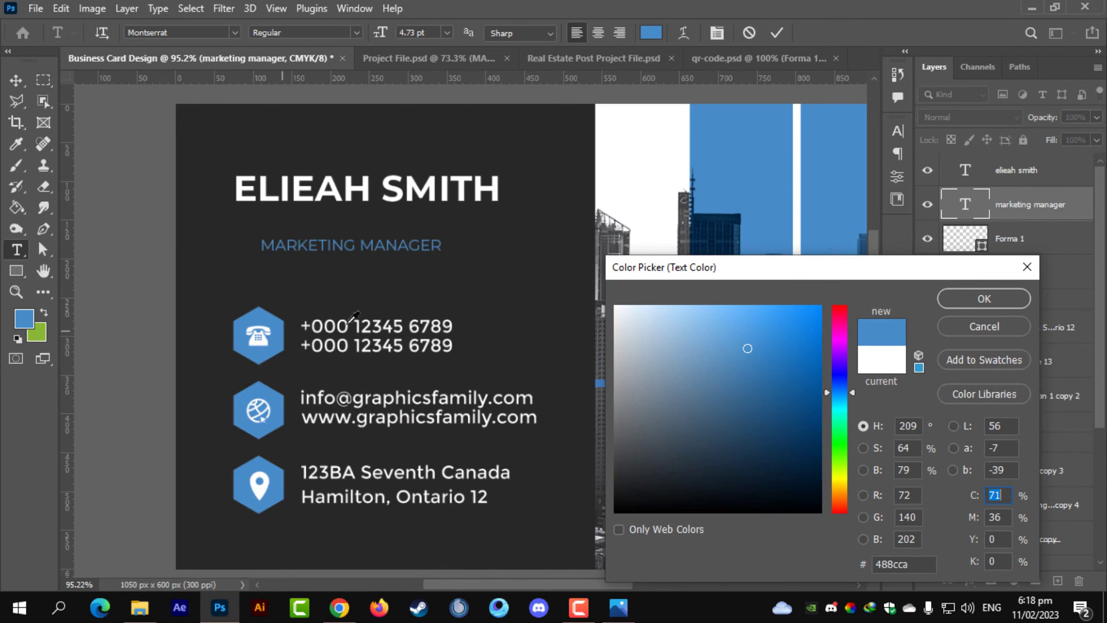
{"action": "left_click", "coordinate": [999, 304]}
{"action": "left_click", "coordinate": [17, 80]}
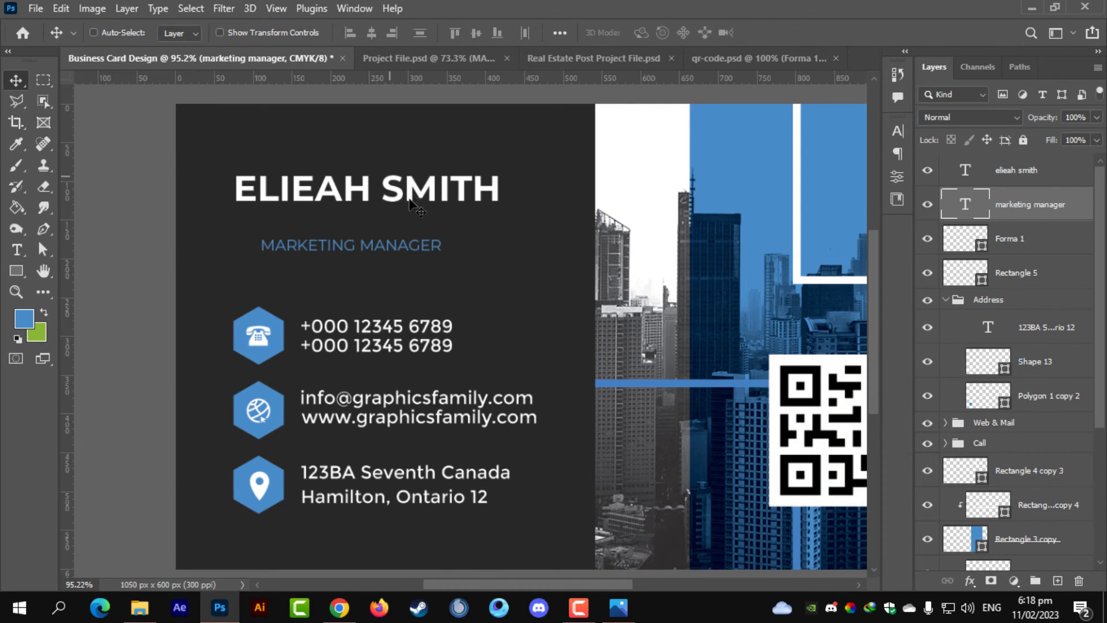
{"action": "key", "text": "ctrl+t"}
Enlarge the title, place it directly under the name, and set it to Medium weight.
{"action": "mouse_move", "coordinate": [453, 248]}
{"action": "left_mouse_down"}
{"action": "mouse_move", "coordinate": [525, 247]}
{"action": "mouse_move", "coordinate": [455, 227]}
{"action": "mouse_move", "coordinate": [472, 225]}
{"action": "mouse_move", "coordinate": [437, 230]}
{"action": "left_mouse_up"}
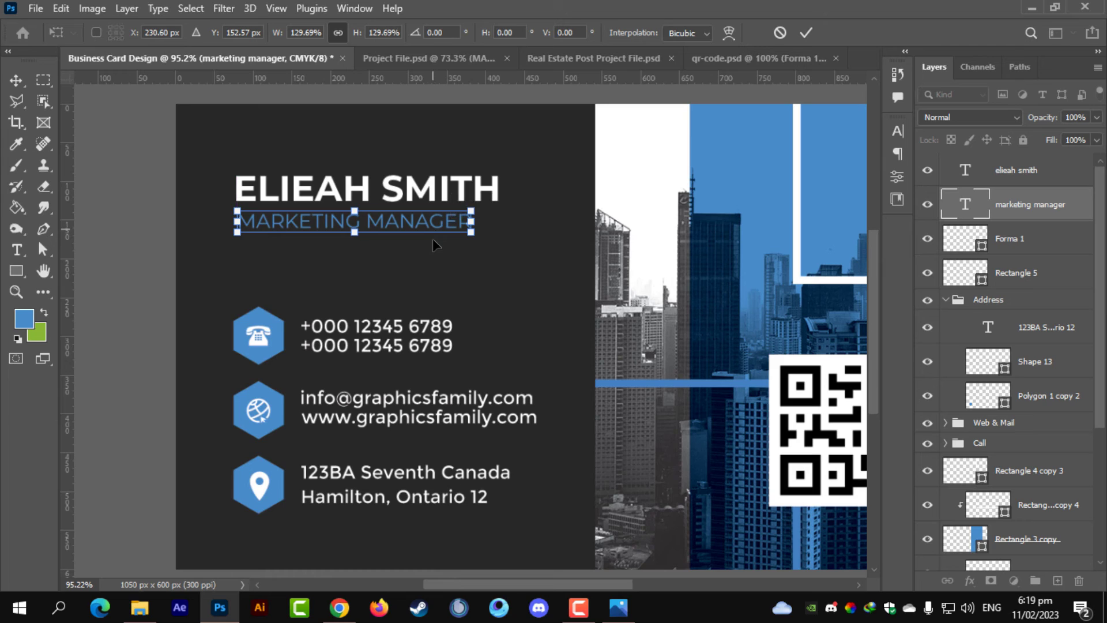
{"action": "key", "text": "Return"}
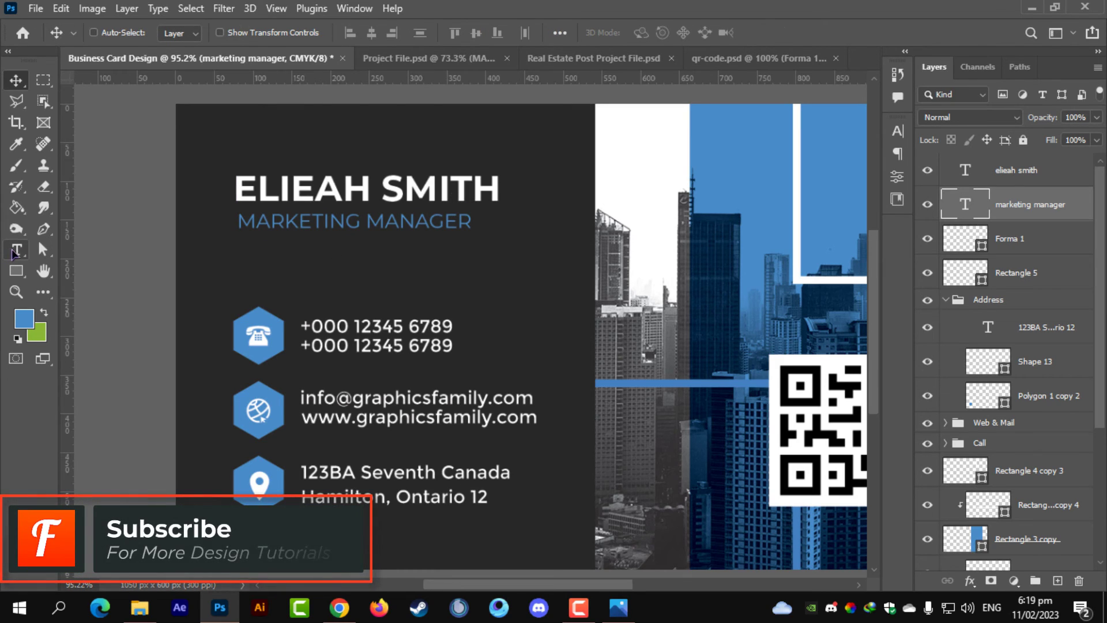
{"action": "left_click", "coordinate": [16, 250]}
{"action": "double_click", "coordinate": [266, 224]}
{"action": "key", "text": "ctrl+a"}
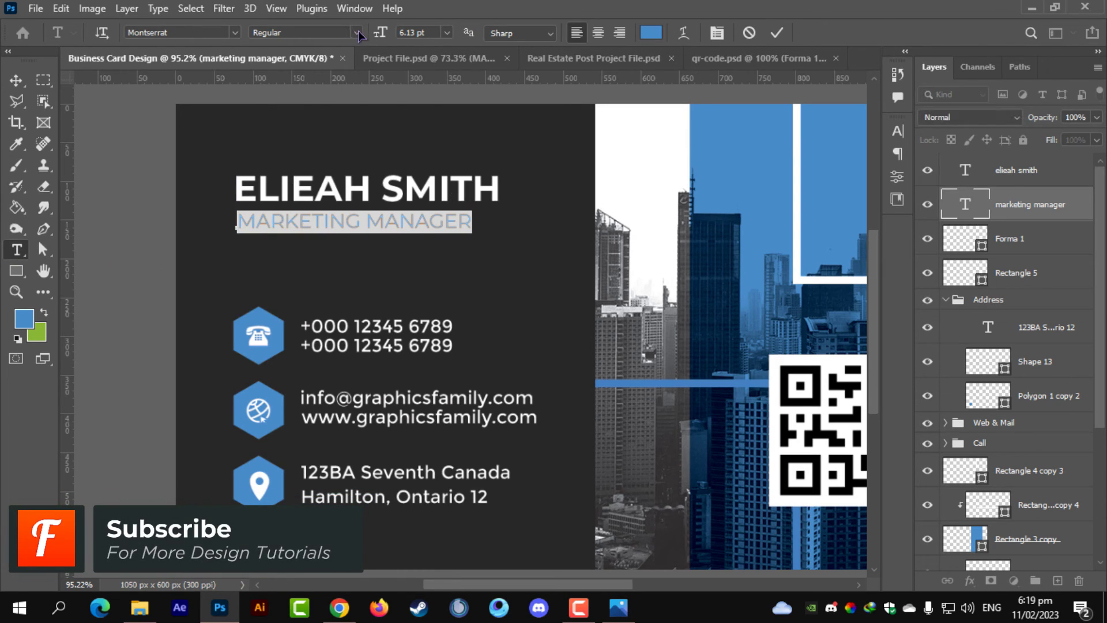
{"action": "left_click", "coordinate": [357, 32]}
{"action": "left_click", "coordinate": [283, 167]}
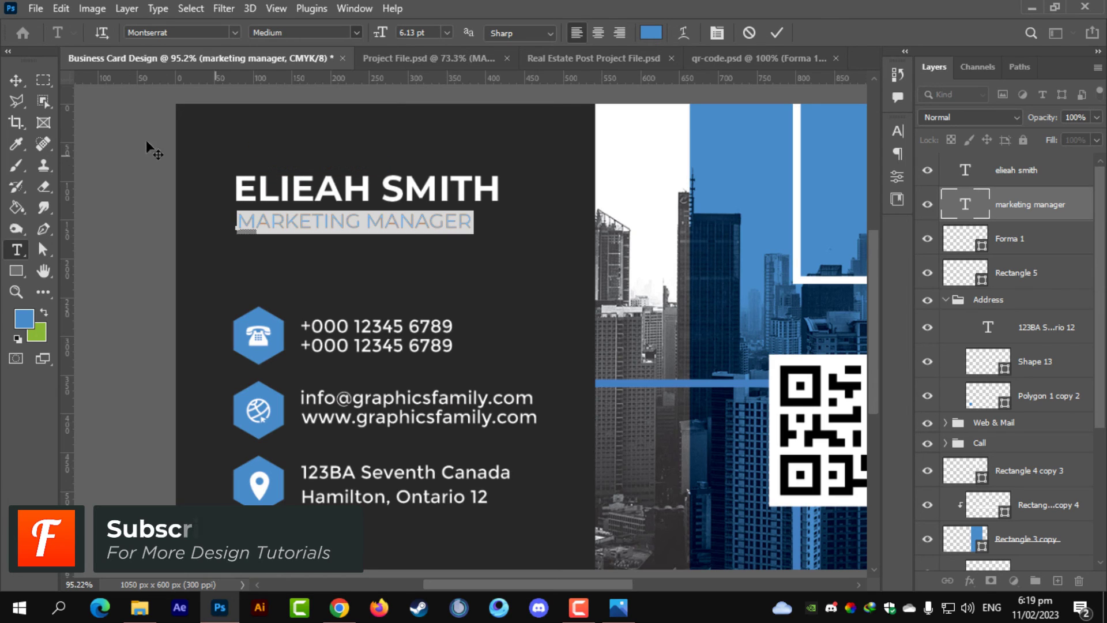
{"action": "left_click", "coordinate": [16, 80]}
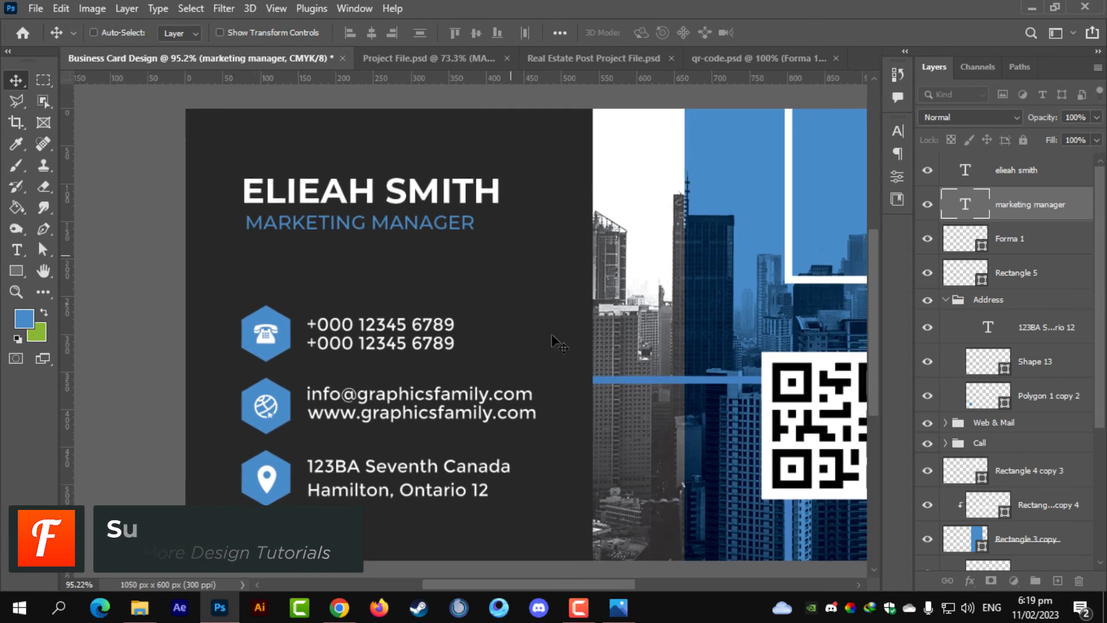
Scale the name and title together to about 113% at the top left.
{"action": "scroll", "coordinate": [536, 323], "scroll_direction": "down", "scroll_amount": 3}
{"action": "key", "text": "shift+alt+bracketright"}
{"action": "key", "text": "ctrl+t"}
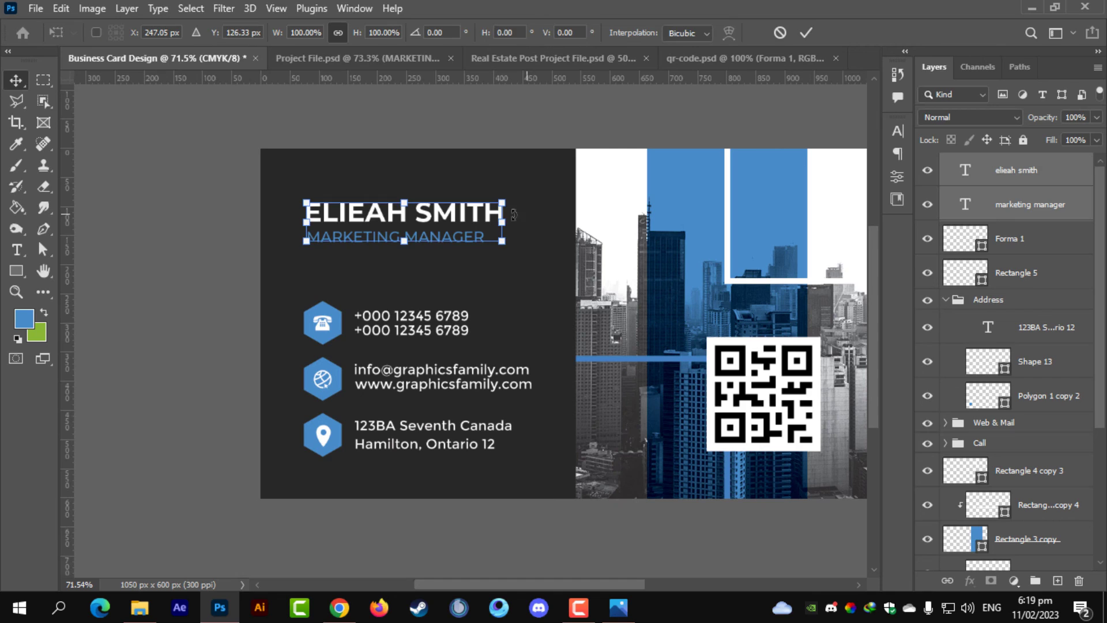
{"action": "left_click_drag", "start_coordinate": [504, 224], "coordinate": [531, 231]}
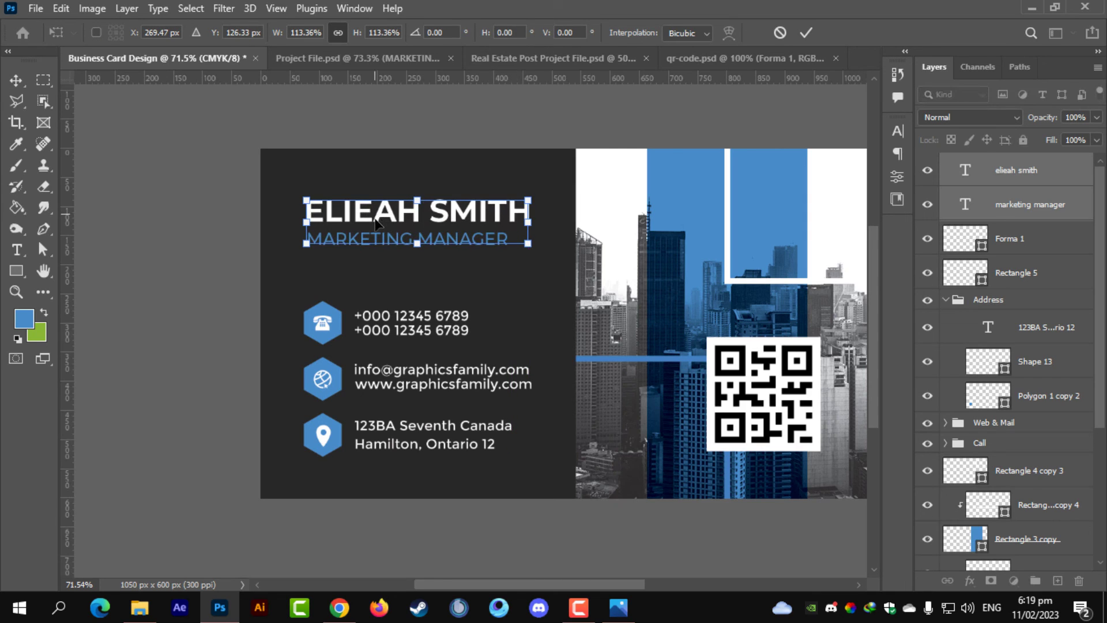
{"action": "mouse_move", "coordinate": [372, 220]}
{"action": "left_mouse_down"}
{"action": "mouse_move", "coordinate": [383, 231]}
{"action": "mouse_move", "coordinate": [370, 227]}
{"action": "mouse_move", "coordinate": [376, 210]}
{"action": "left_mouse_up"}
{"action": "key", "text": "Return"}
{"action": "scroll", "coordinate": [473, 299], "scroll_direction": "up", "scroll_amount": 2}
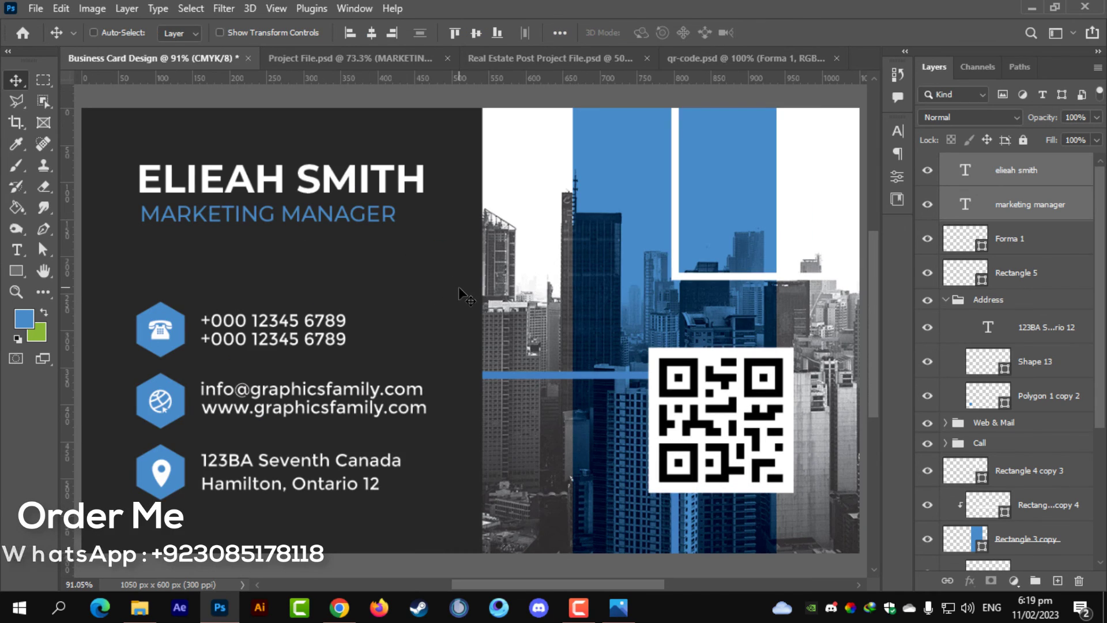